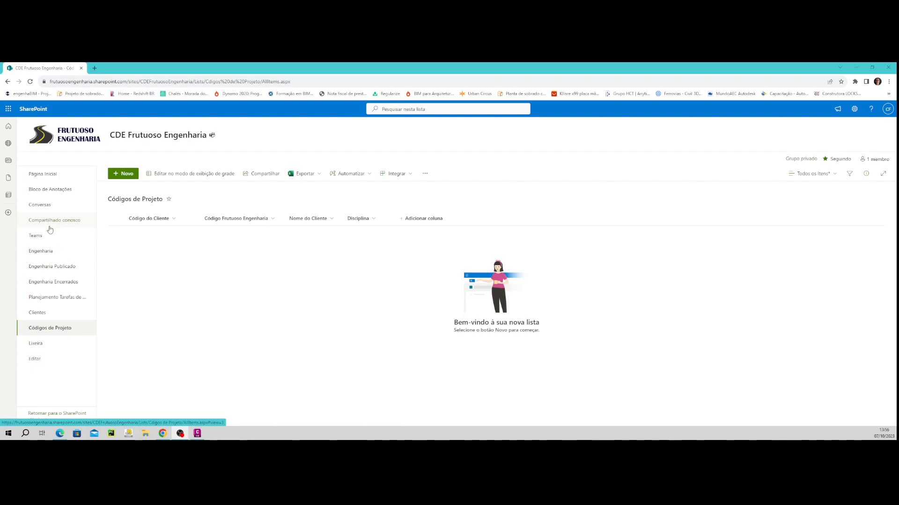
Open the workbook "Planilha de Dados - Codificação de projeto.xlsx" from the Modelos e Templates folder of the Engenharia library.
click(45, 253)
click(156, 249)
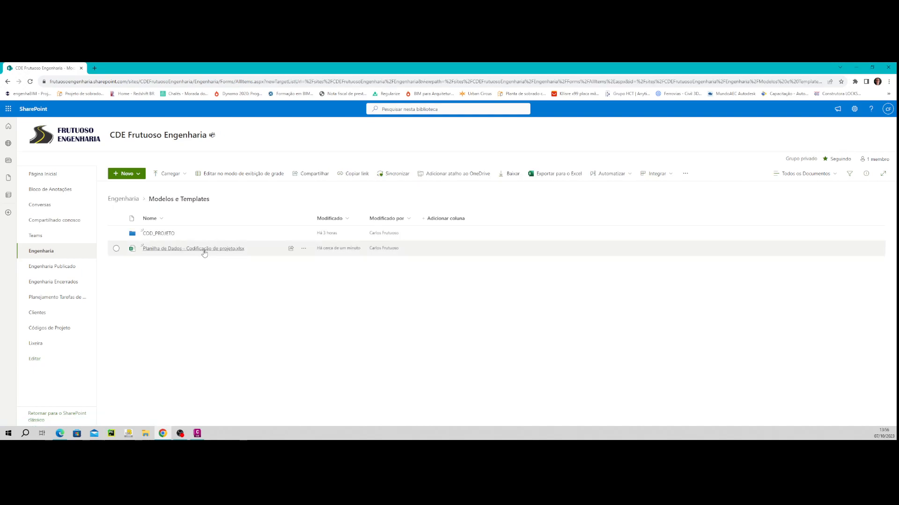
click(205, 250)
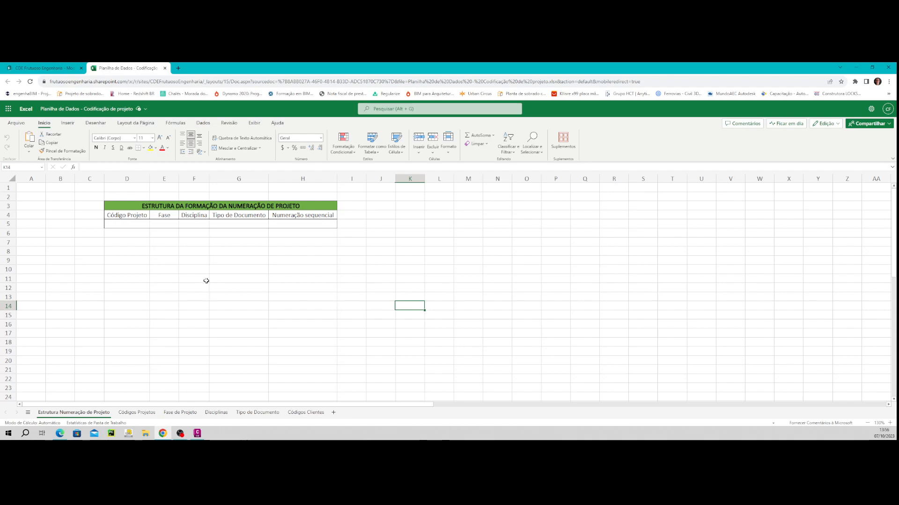
Examine the project numbering structure fields in row 5, from Código Projeto through Numeração sequencial.
click(127, 225)
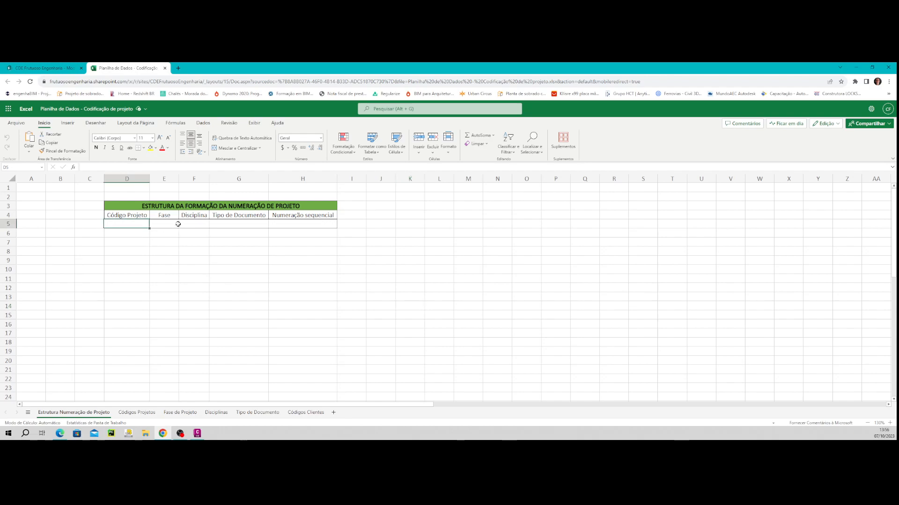
click(159, 225)
click(187, 226)
click(227, 224)
click(286, 225)
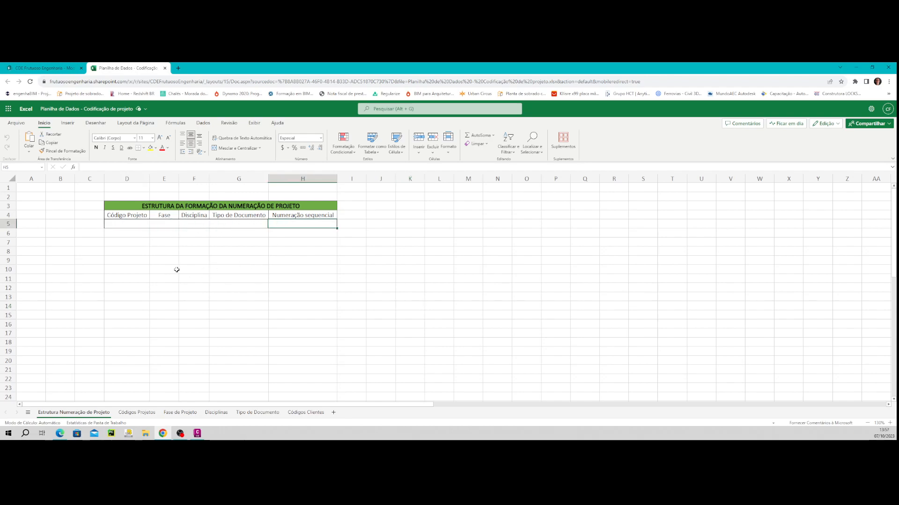
click(122, 227)
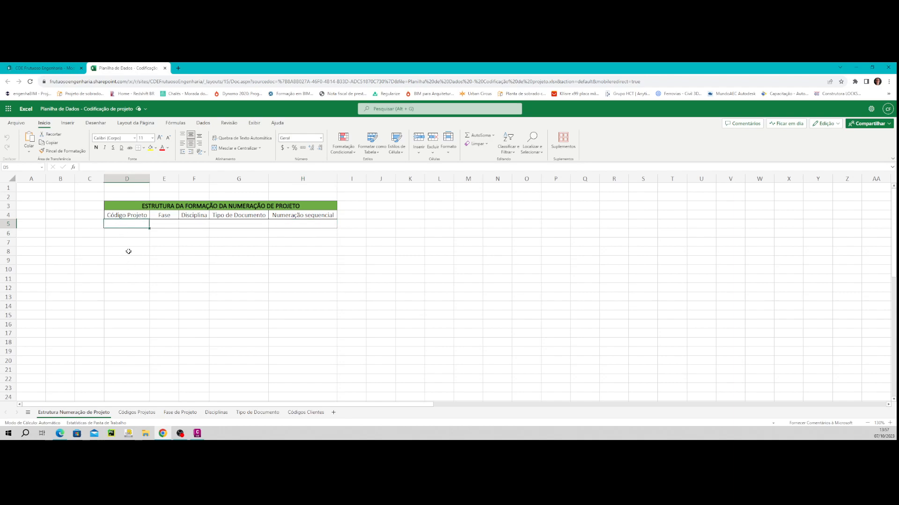
Examine the project code table on the Códigos Projetos sheet and return to the Estrutura Numeração de Projeto sheet.
click(137, 413)
click(20, 195)
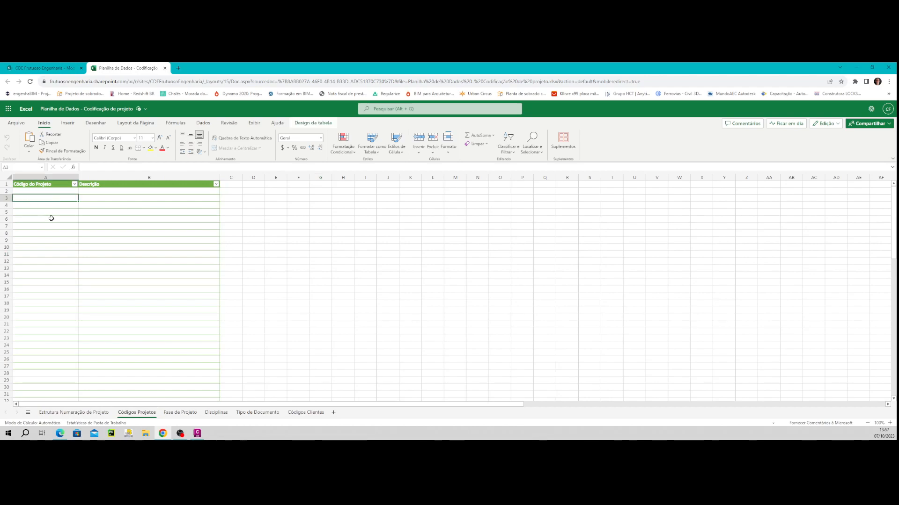
click(34, 193)
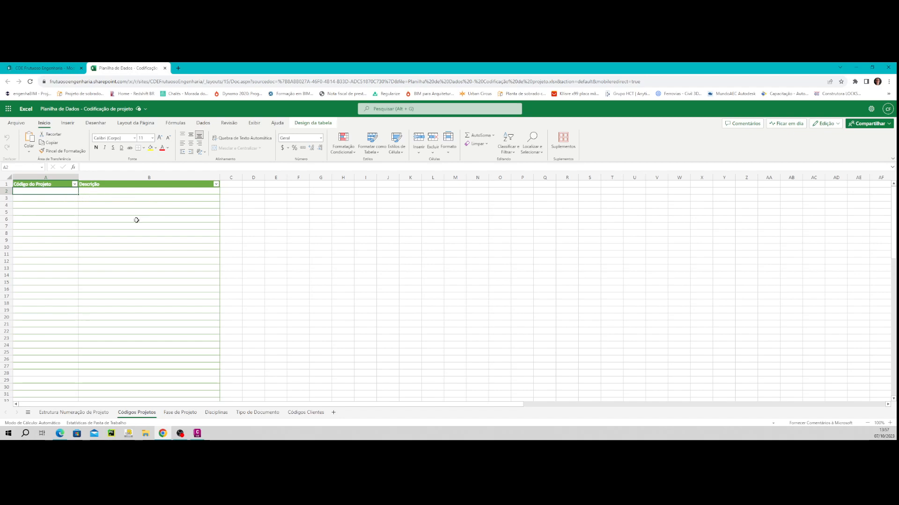
click(73, 412)
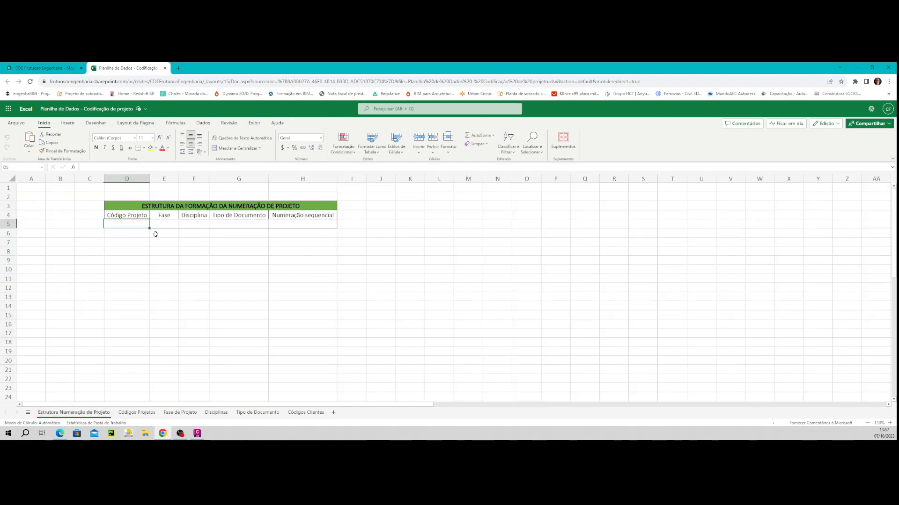
On the Fase de Projeto sheet, rename the phase with code 4 to "Executivo" in cell A5.
click(179, 414)
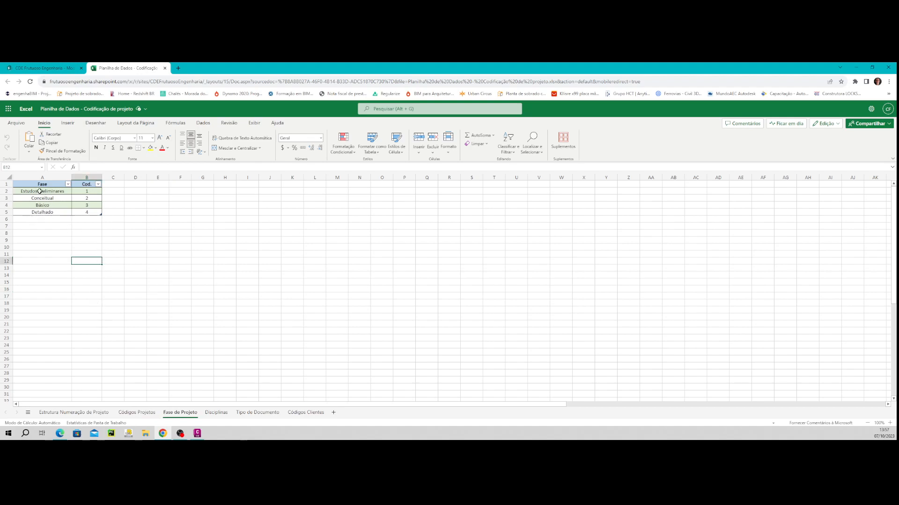
click(53, 213)
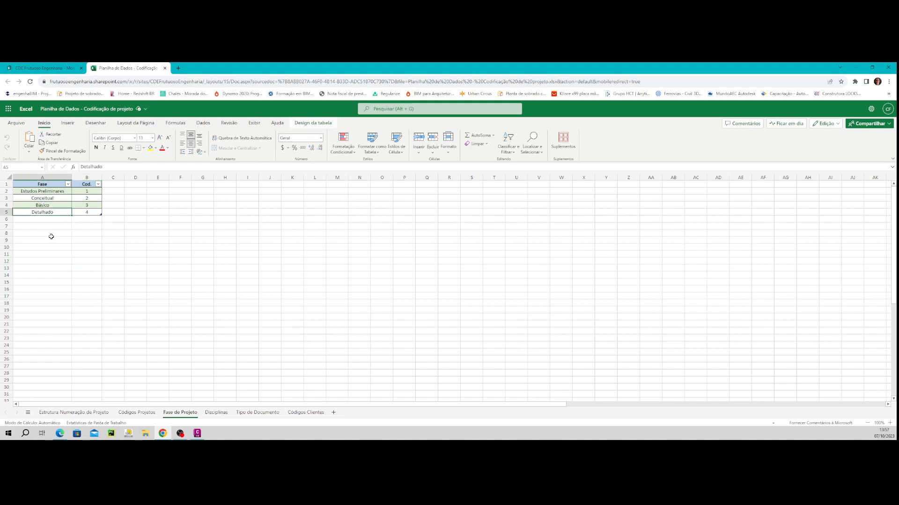
text(Executivo)
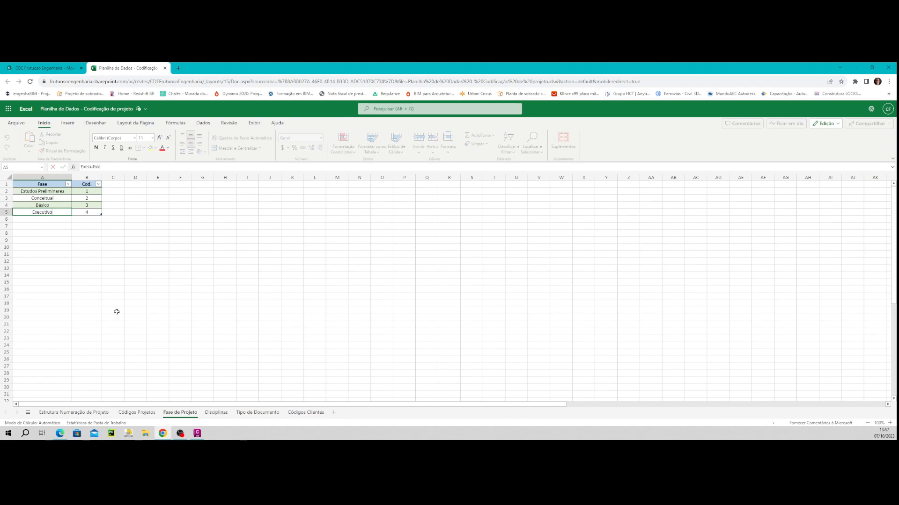
click(139, 323)
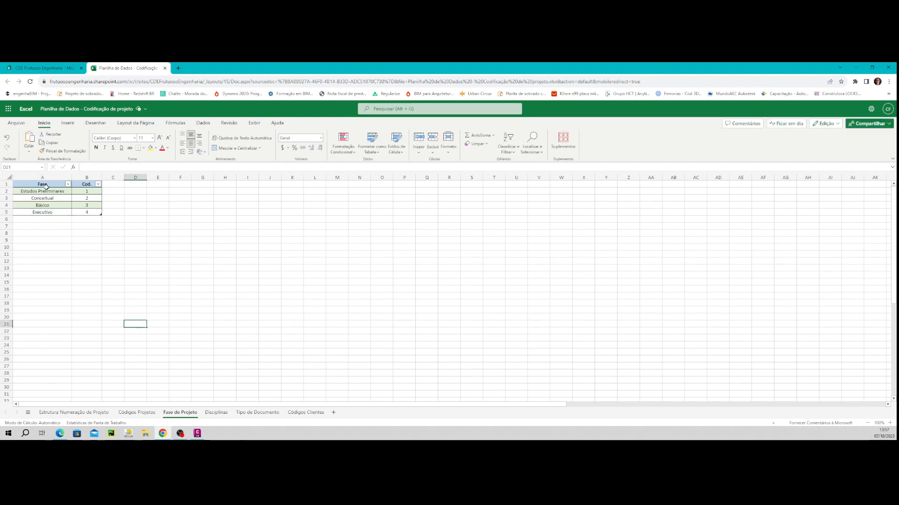
Review the discipline names and their abbreviations on the Disciplinas sheet, from Gerenciamento de Projetos down to Telecomunicações.
click(215, 412)
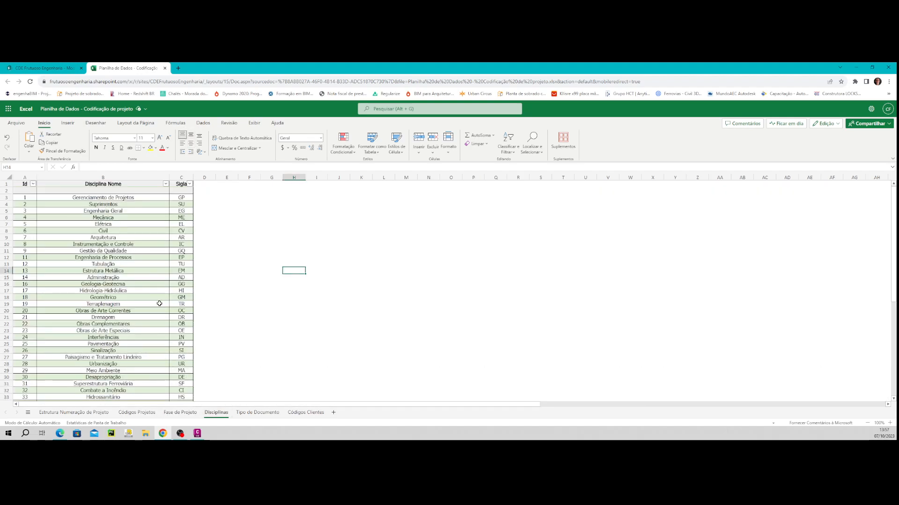
scroll(151, 286, down, 3)
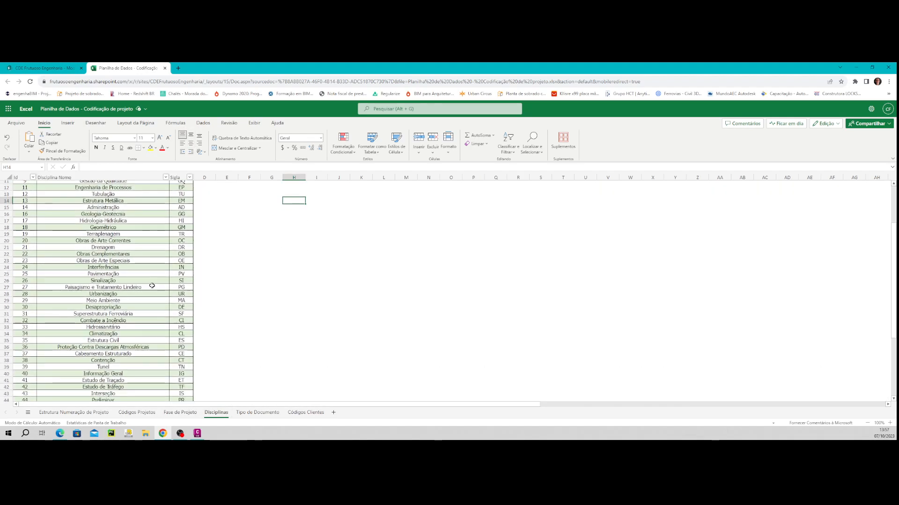
scroll(152, 286, down, 8)
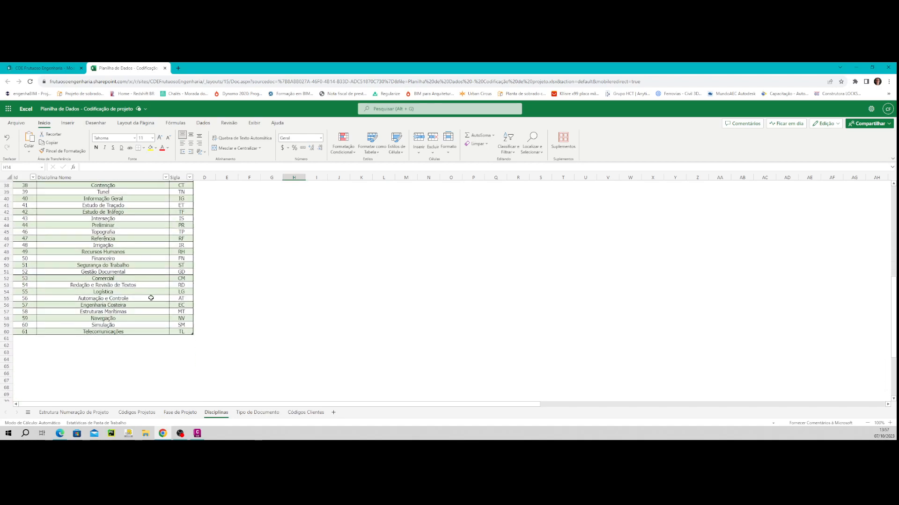
scroll(150, 294, up, 12)
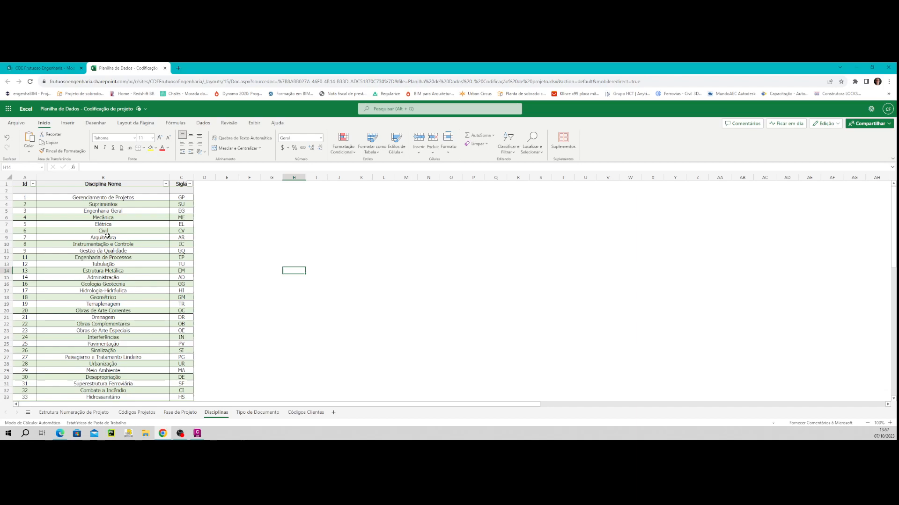
click(108, 199)
click(110, 205)
click(109, 245)
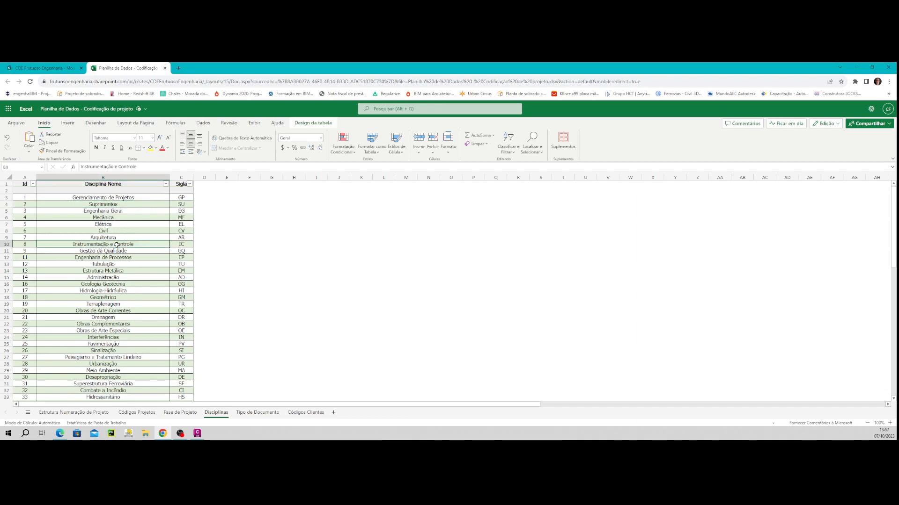
click(109, 265)
click(107, 298)
click(111, 303)
click(108, 311)
click(107, 319)
click(159, 337)
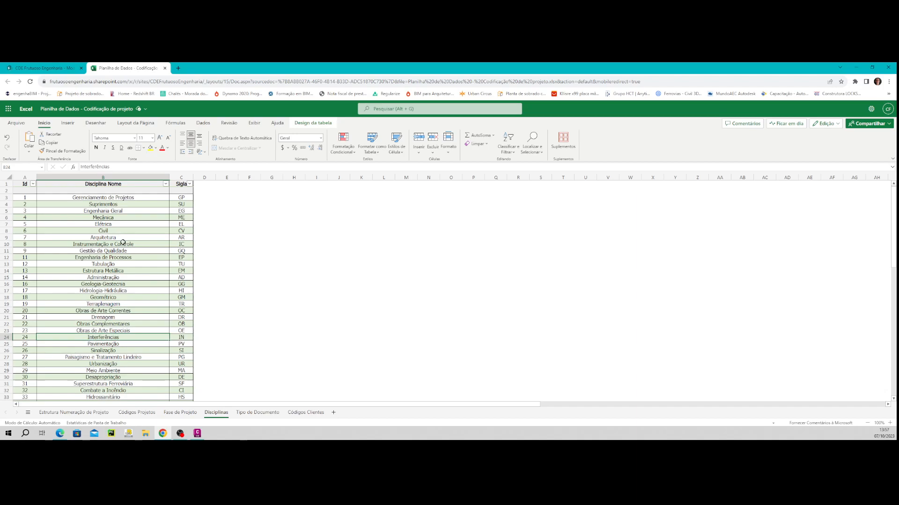
Review the document types and their abbreviations on the Tipo de Documento sheet, including plans, profiles, budgets and traffic studies.
click(244, 416)
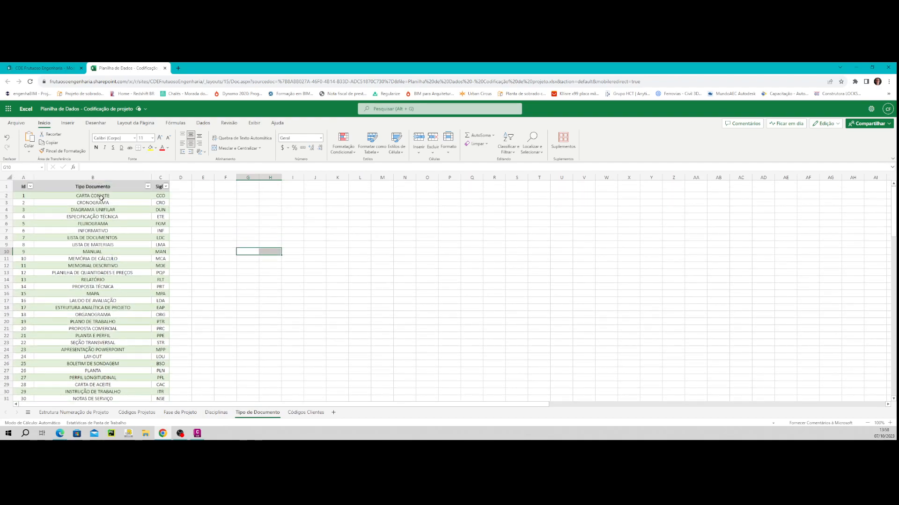
scroll(113, 225, down, 4)
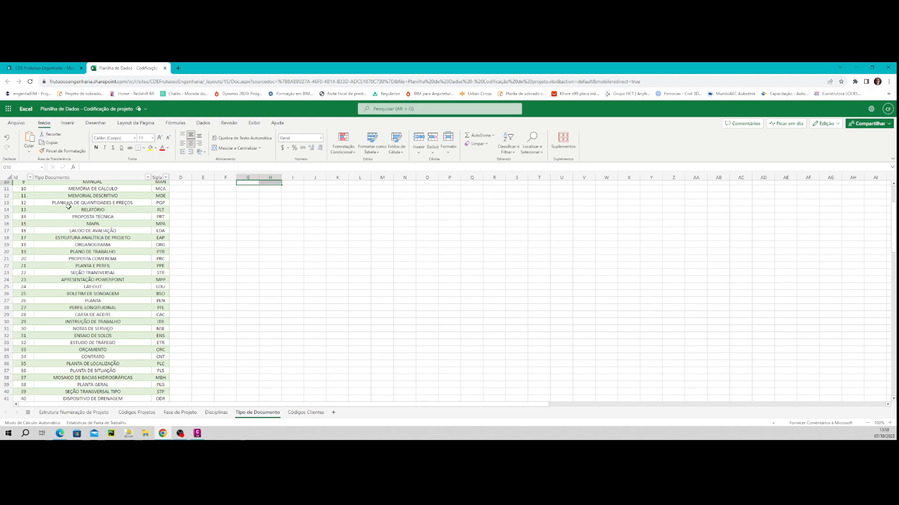
scroll(110, 231, down, 2)
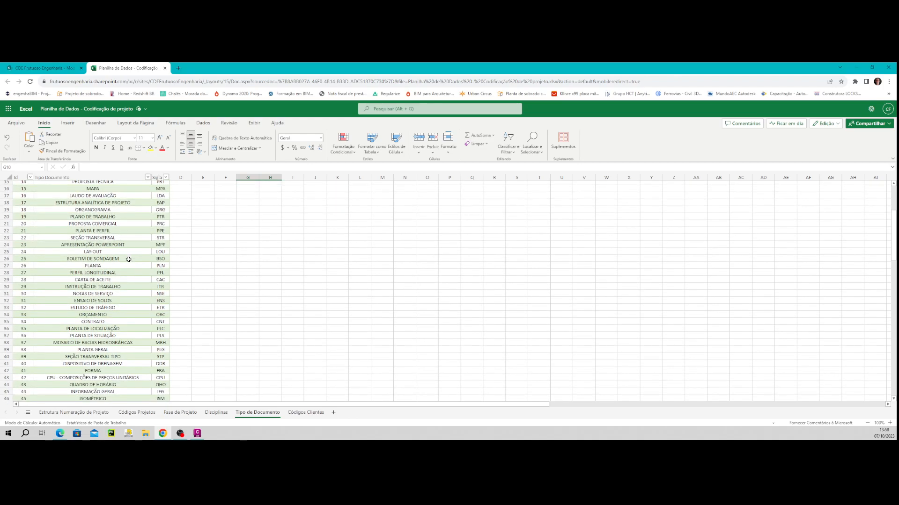
click(94, 266)
click(89, 273)
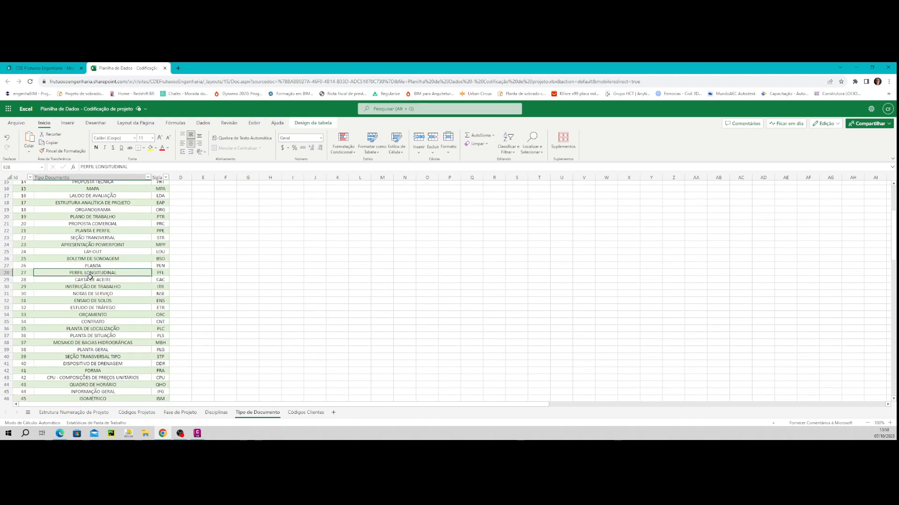
click(95, 308)
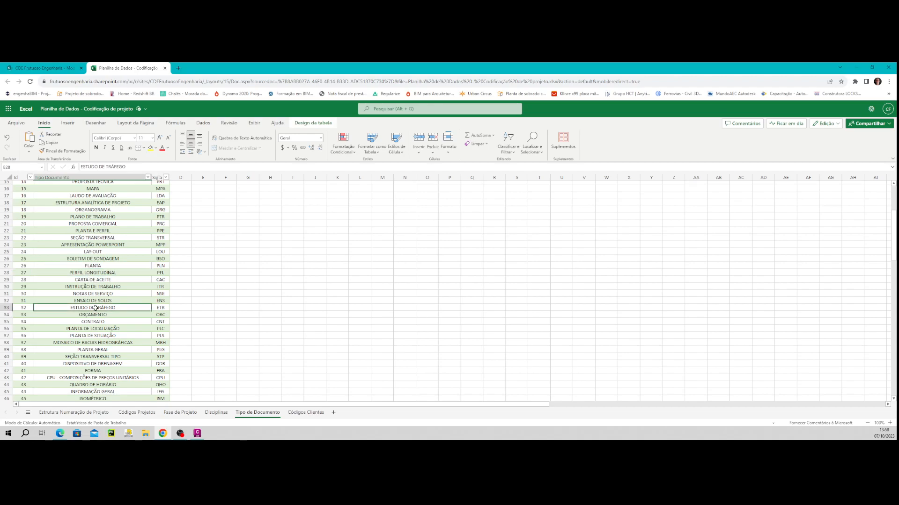
click(109, 322)
click(97, 315)
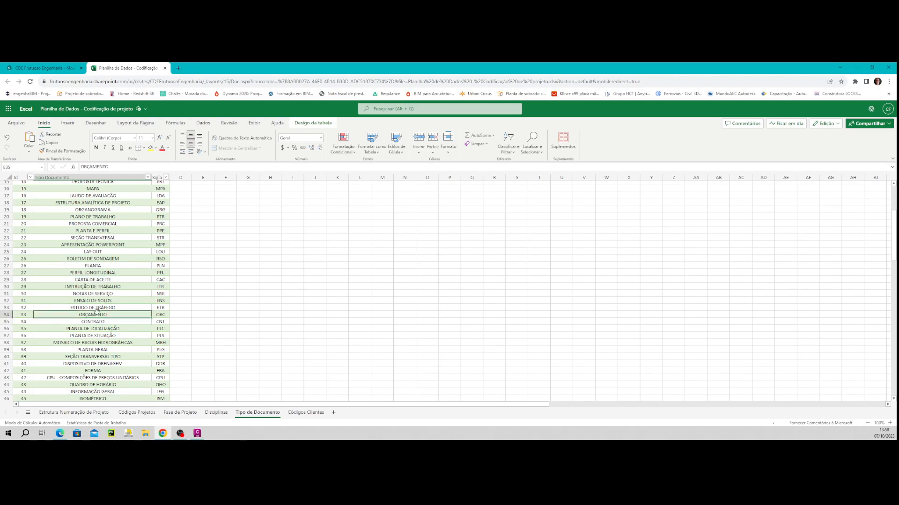
click(107, 333)
scroll(107, 334, down, 7)
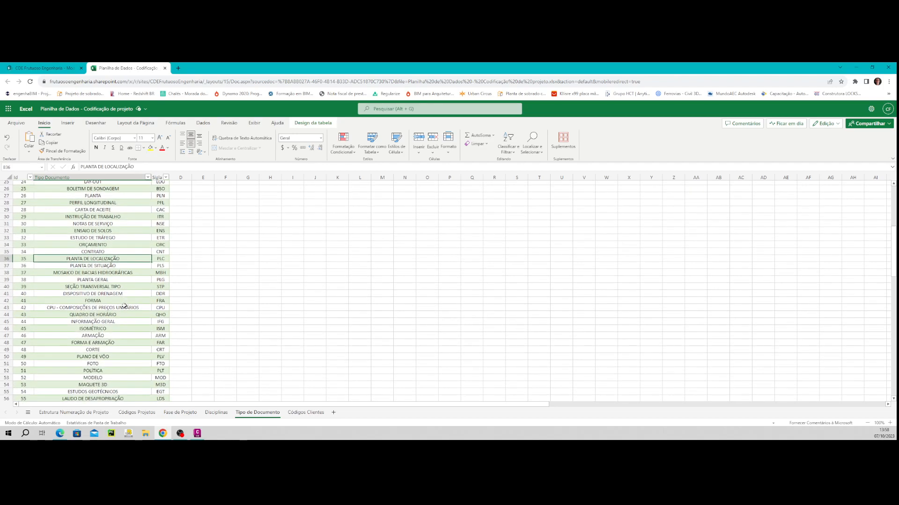
scroll(102, 299, down, 3)
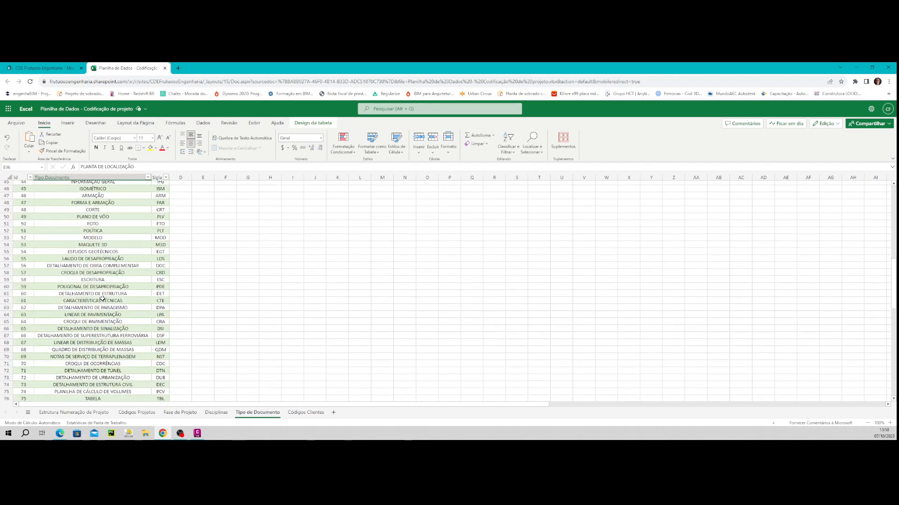
scroll(102, 298, down, 5)
scroll(164, 330, down, 3)
scroll(105, 320, down, 8)
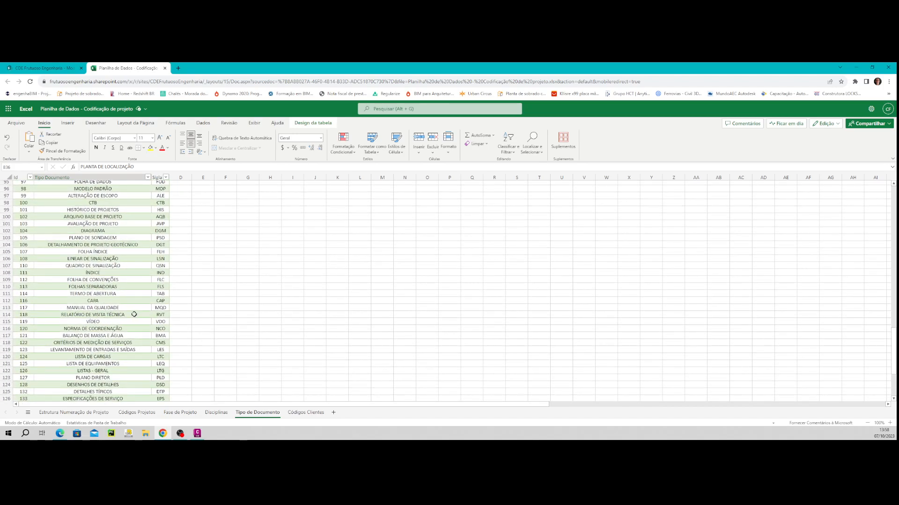
Examine the client table on the Códigos Clientes sheet, including the client name and client code columns.
click(306, 413)
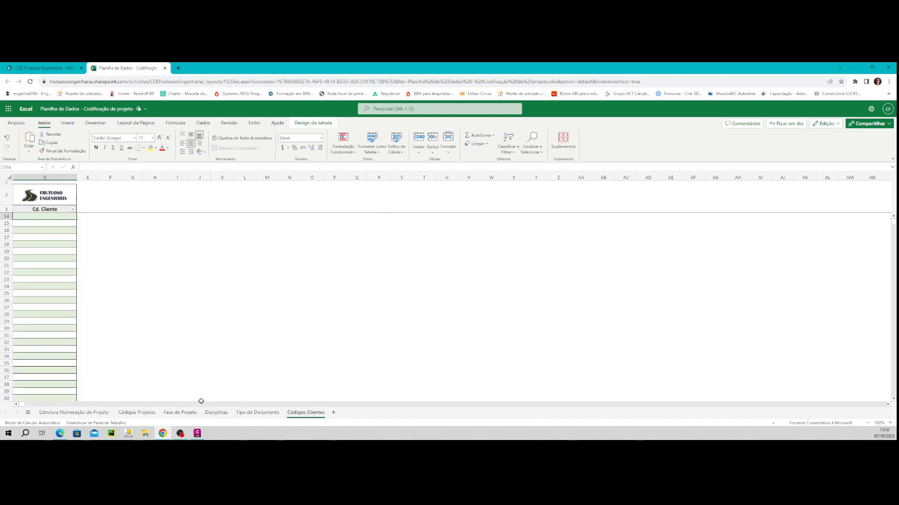
click(16, 405)
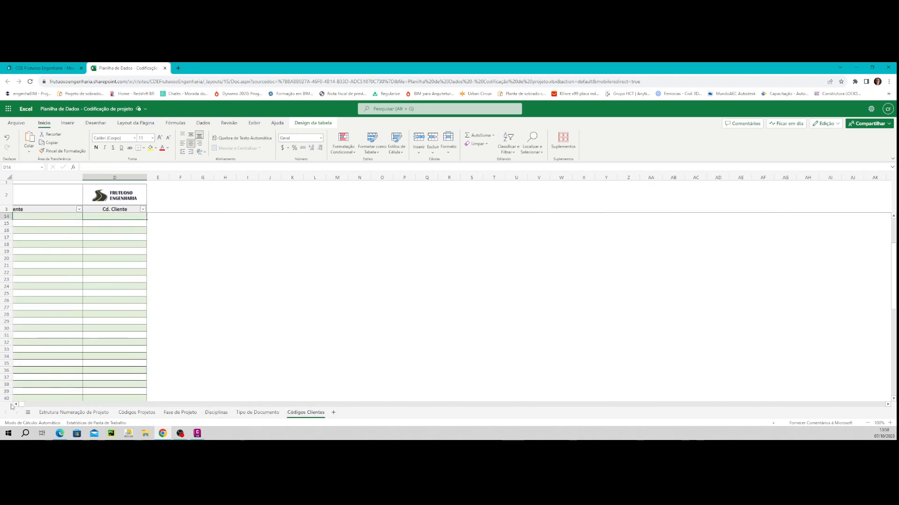
click(15, 405)
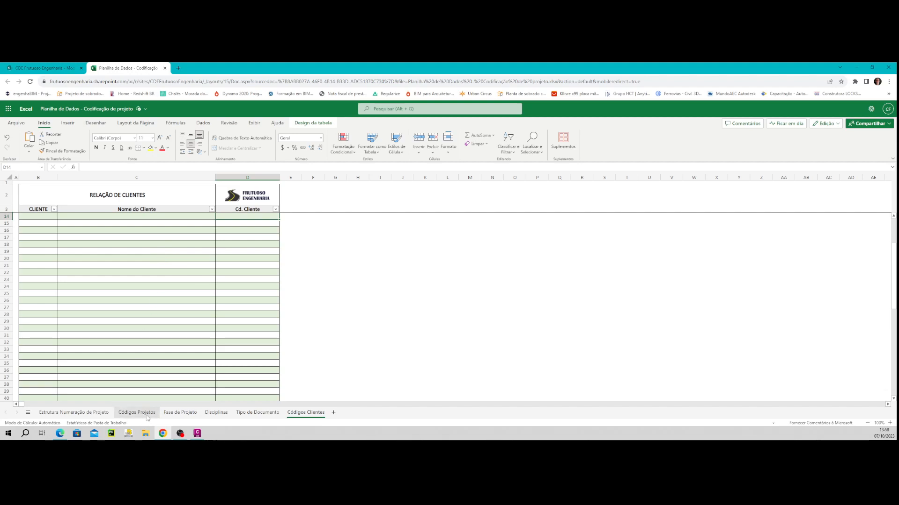
Revisit the Fase de Projeto and Tipo de Documento sheets and return to the Estrutura Numeração de Projeto sheet.
click(178, 413)
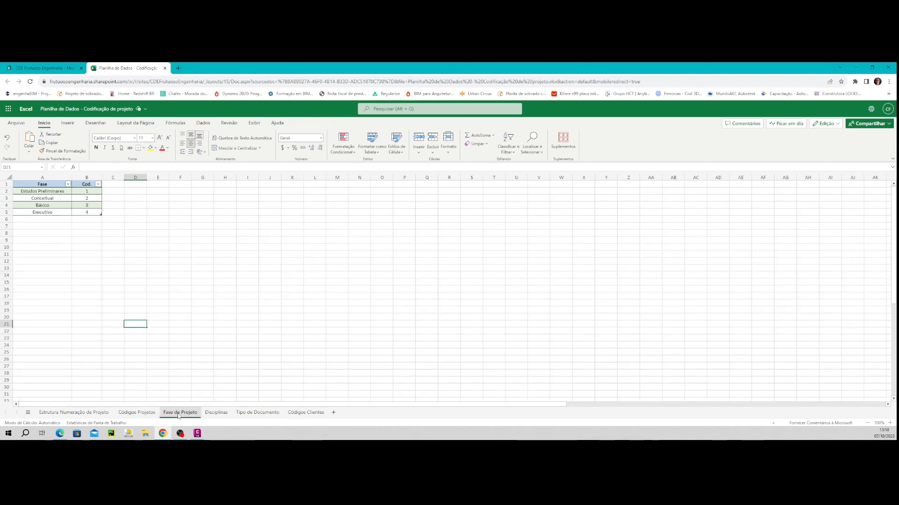
click(249, 414)
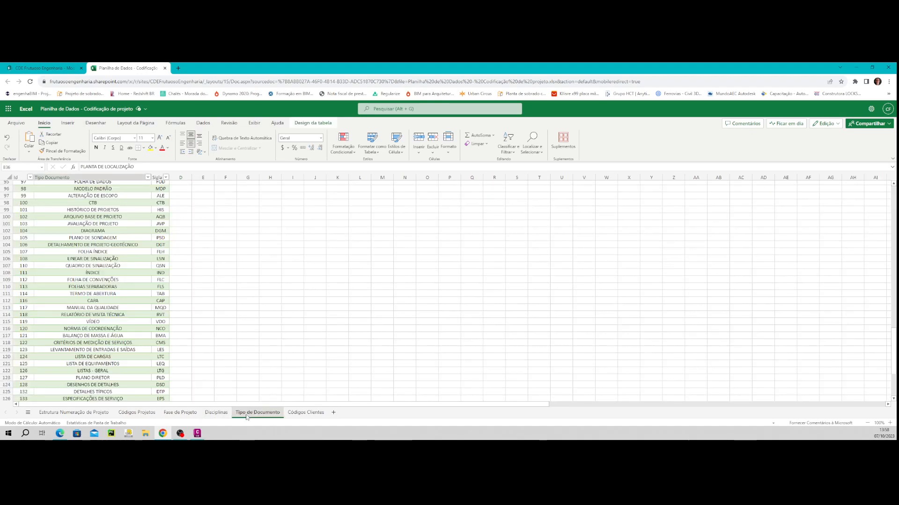
click(62, 414)
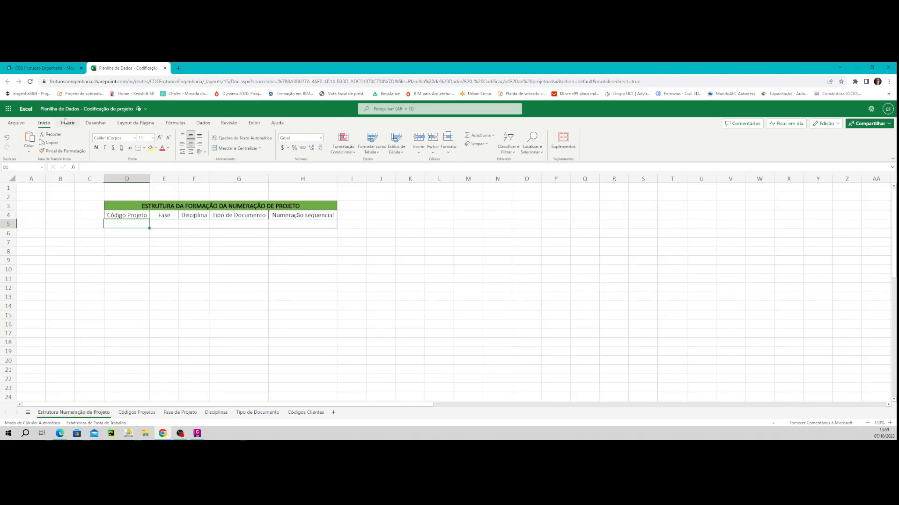
Switch back to the CDE Frutuoso Engenharia SharePoint site and open the Códigos de Projeto list.
click(44, 68)
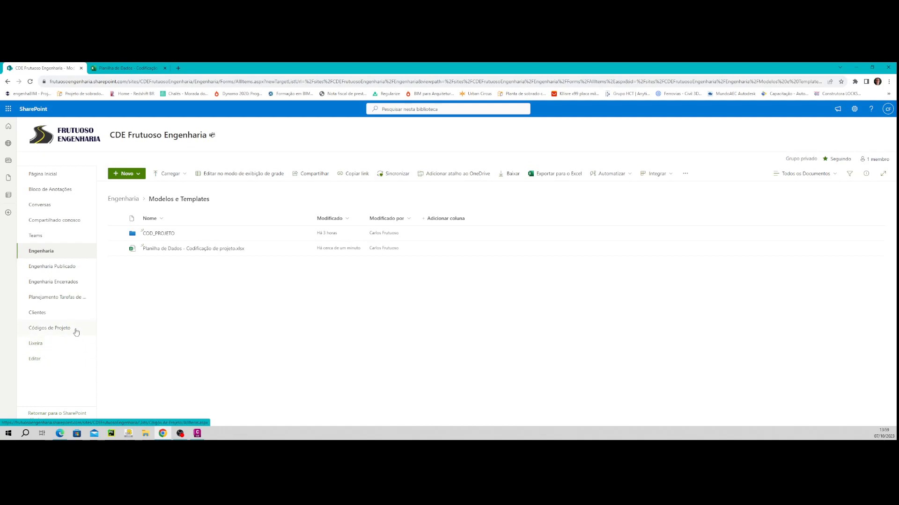
click(51, 329)
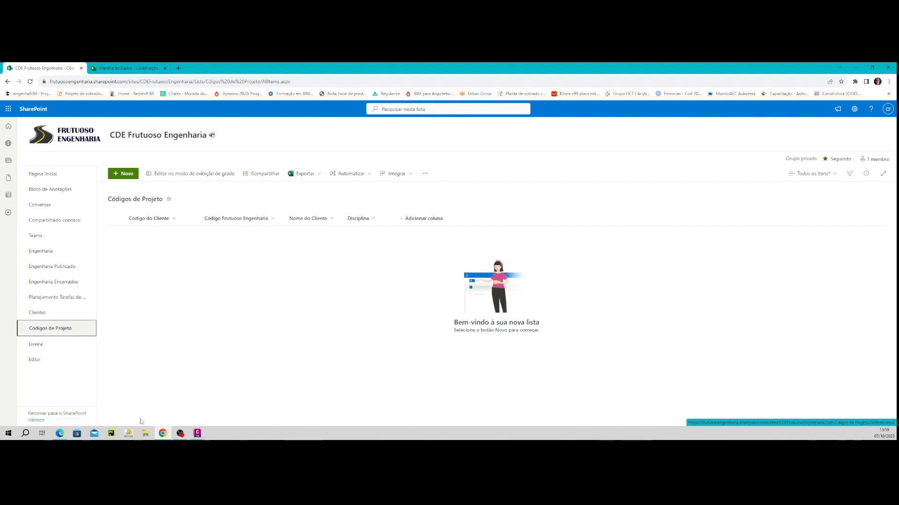
Check the Disciplinas and Tipo de Documento sheets in the coding workbook and return to the SharePoint site.
click(124, 67)
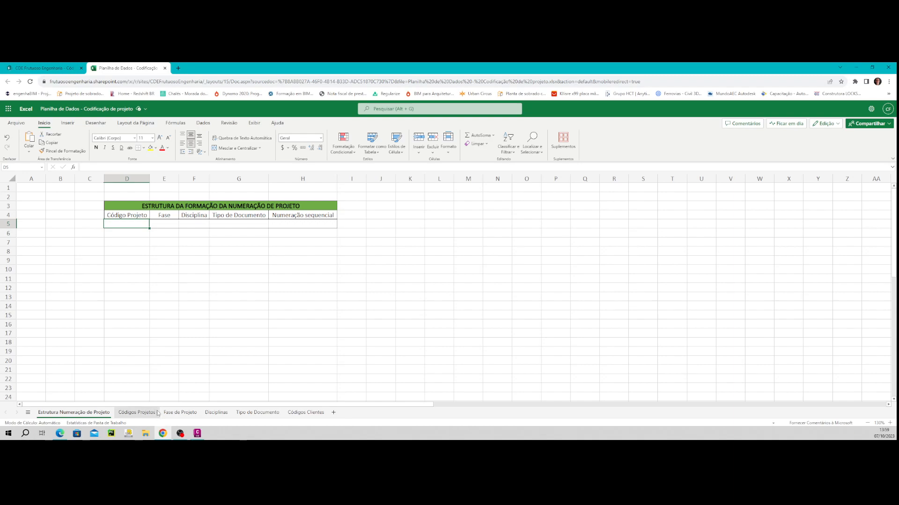
click(259, 416)
click(216, 414)
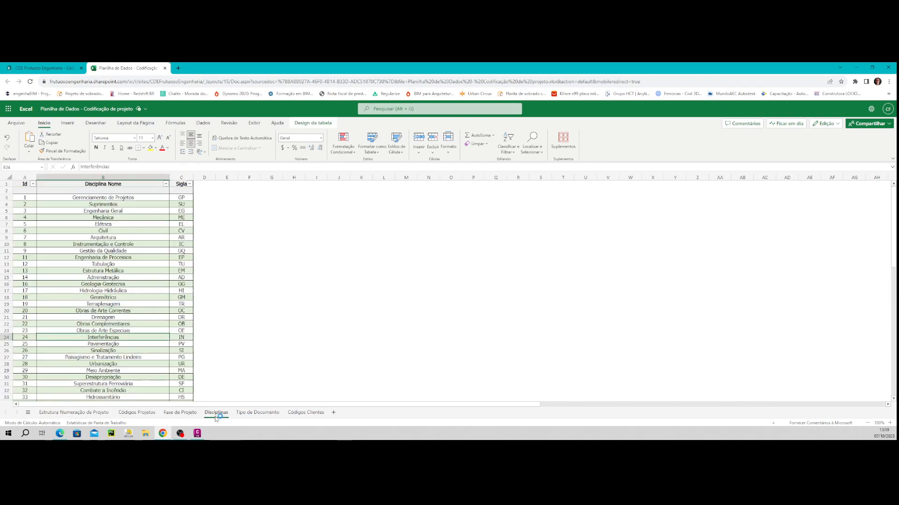
click(253, 417)
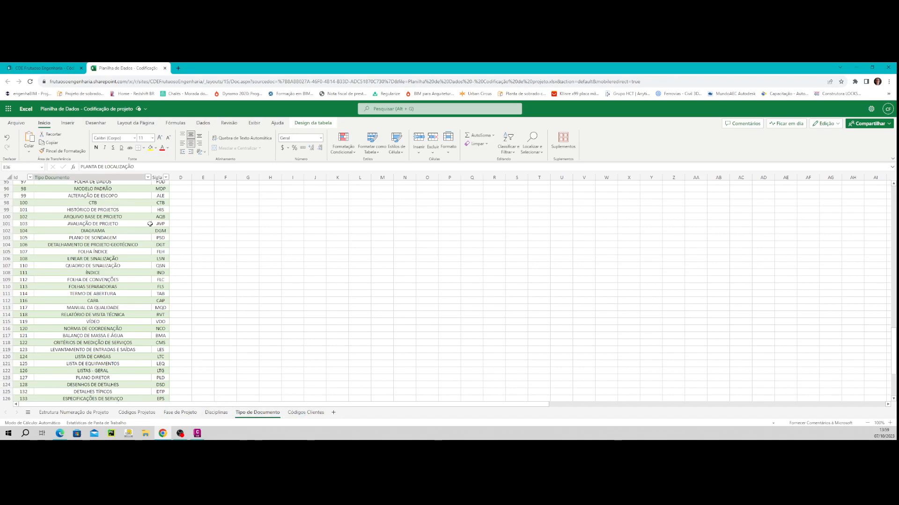
click(44, 69)
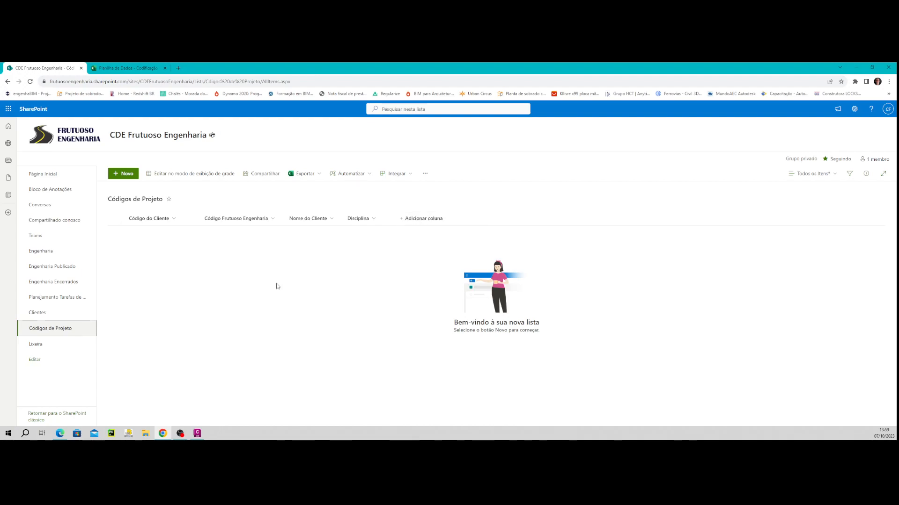
Start a new list based on an Excel file from the site's home page.
click(43, 174)
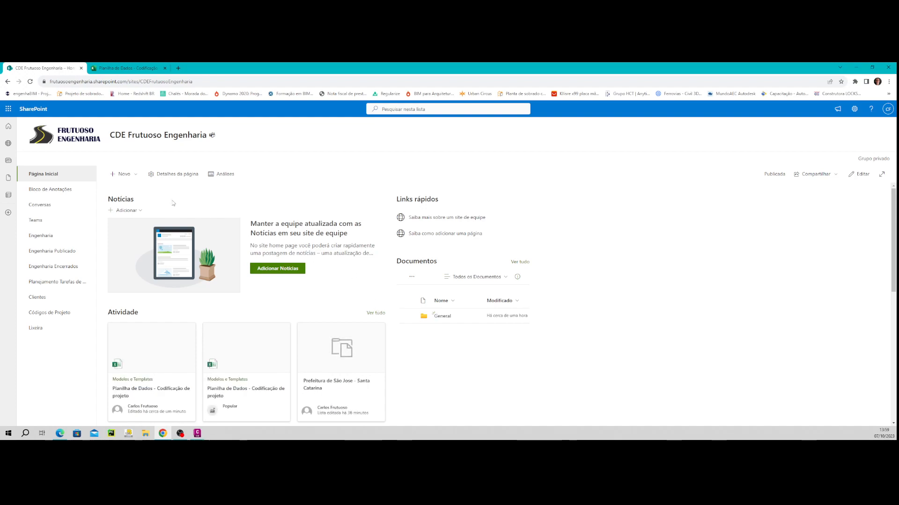
click(123, 174)
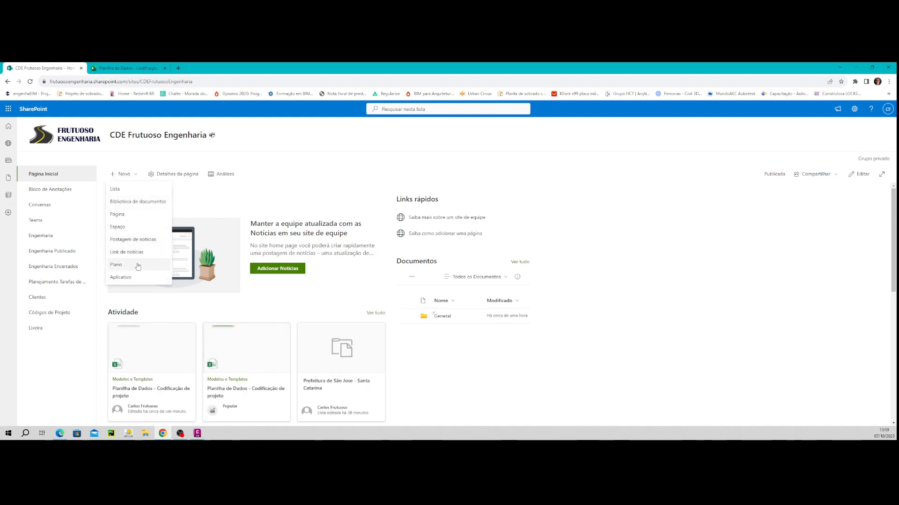
click(115, 189)
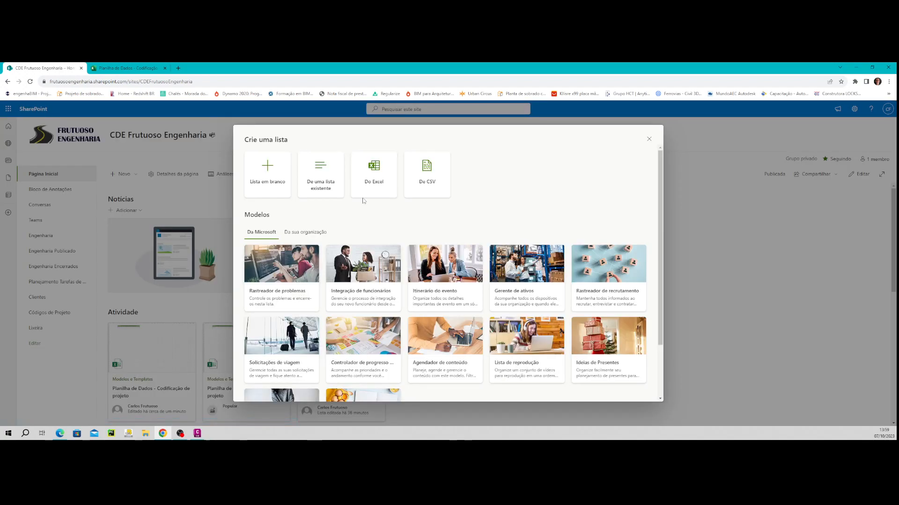
click(373, 181)
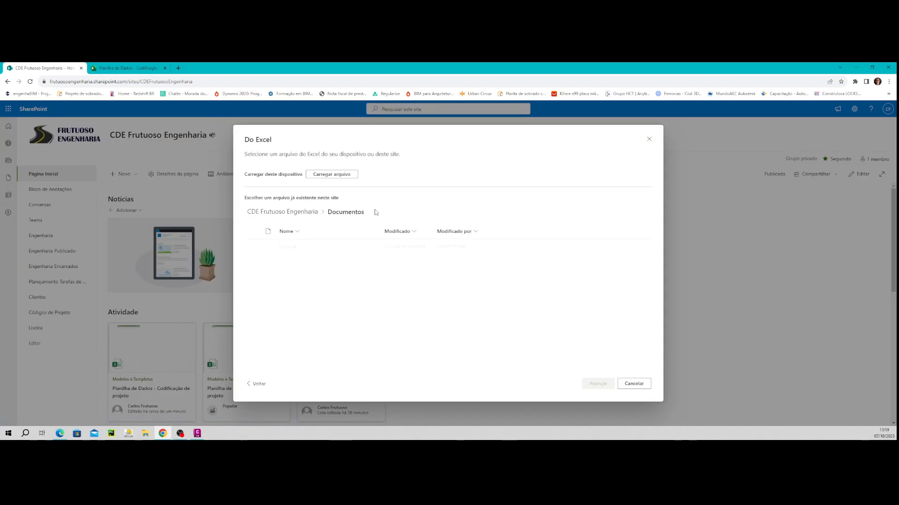
Upload the workbook "Planilha de Dados - Codificação de projeto" from the Modelos e Templates folder of the synced Frutuoso Engenharia files.
click(325, 180)
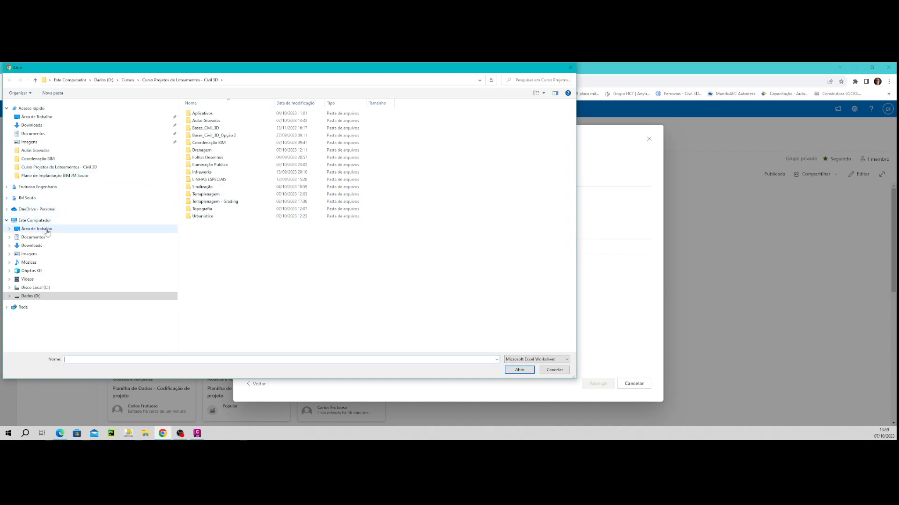
click(37, 187)
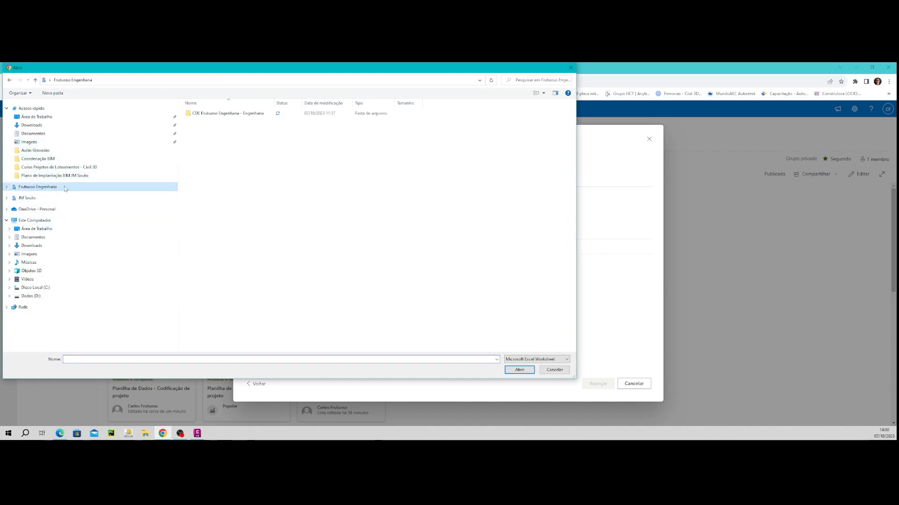
double_click(218, 115)
double_click(219, 120)
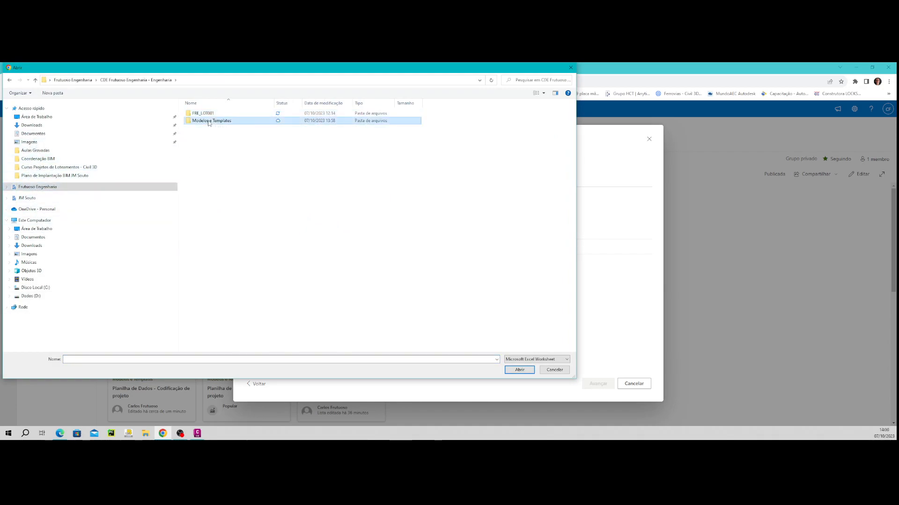
click(215, 121)
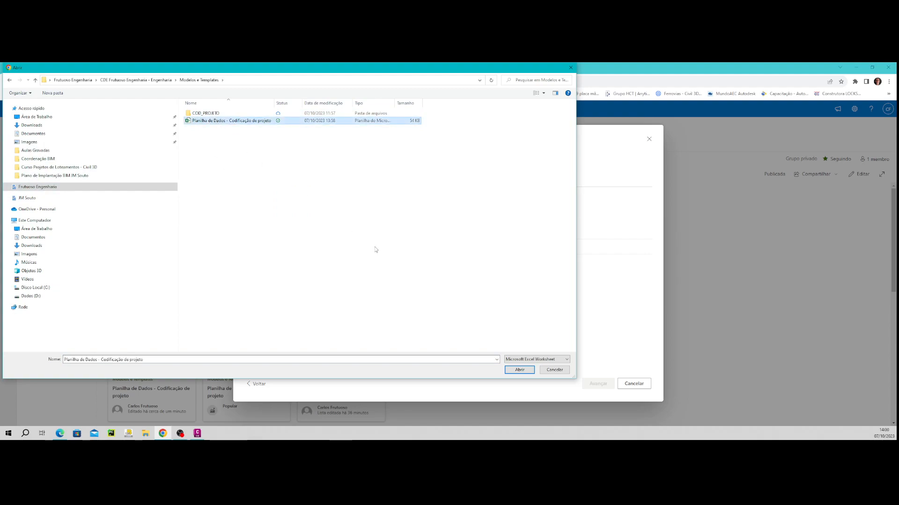
click(521, 371)
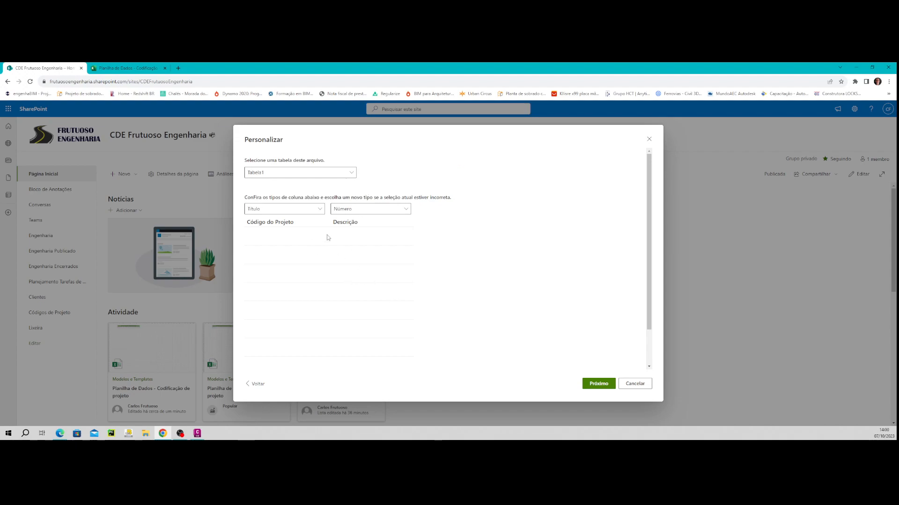
Preview Tabela5 and Tabela4 from the workbook and inspect the type options for the Id column.
click(350, 173)
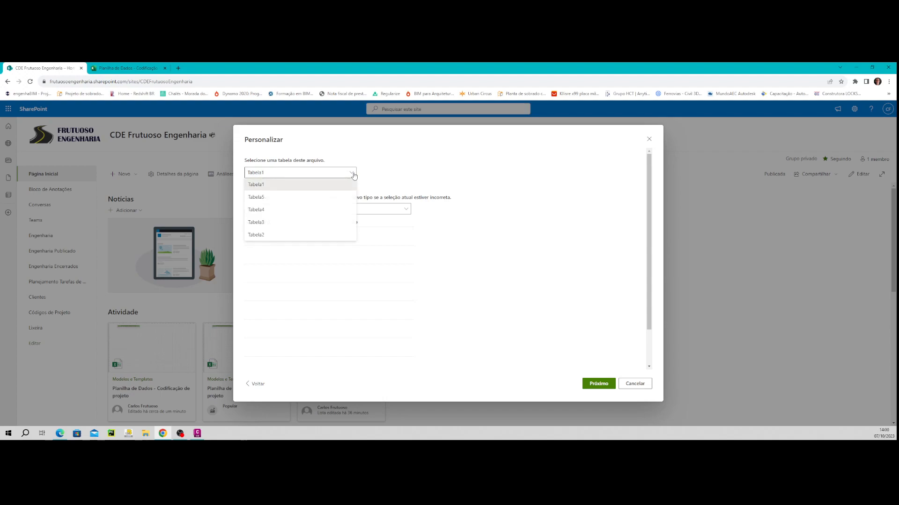
click(277, 202)
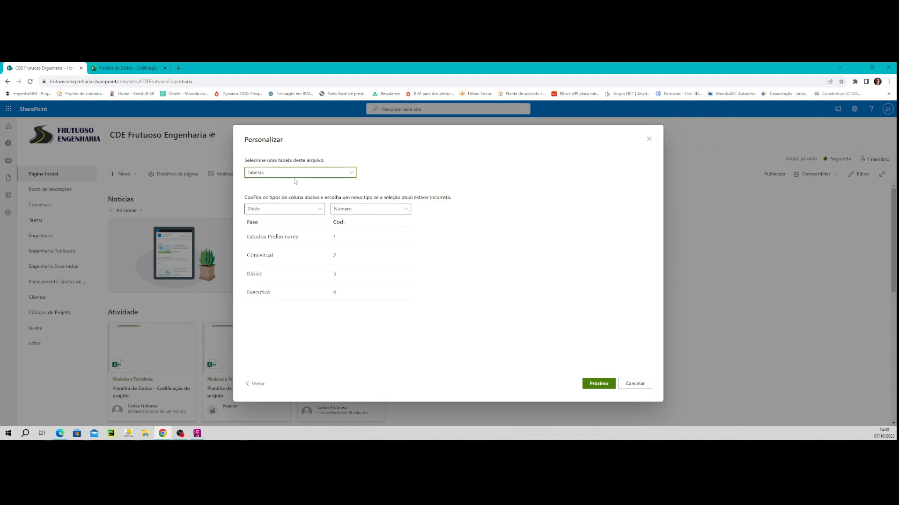
click(295, 177)
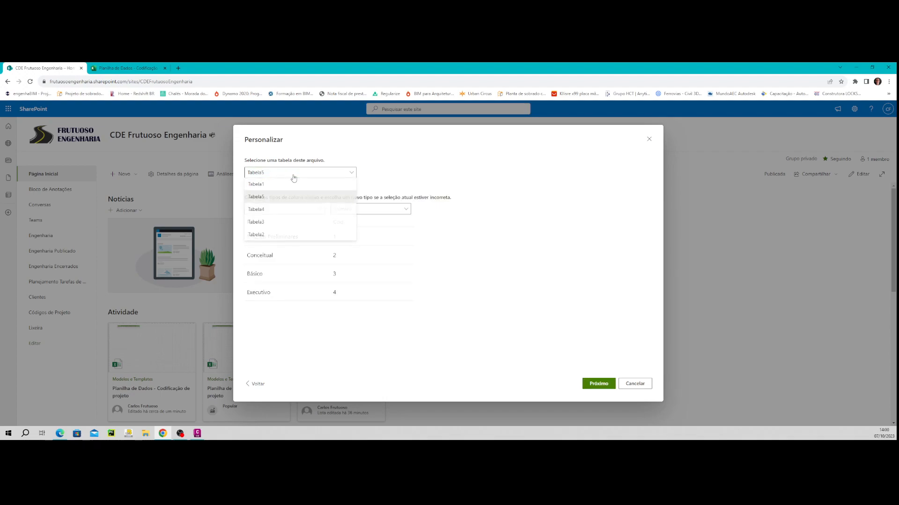
click(271, 208)
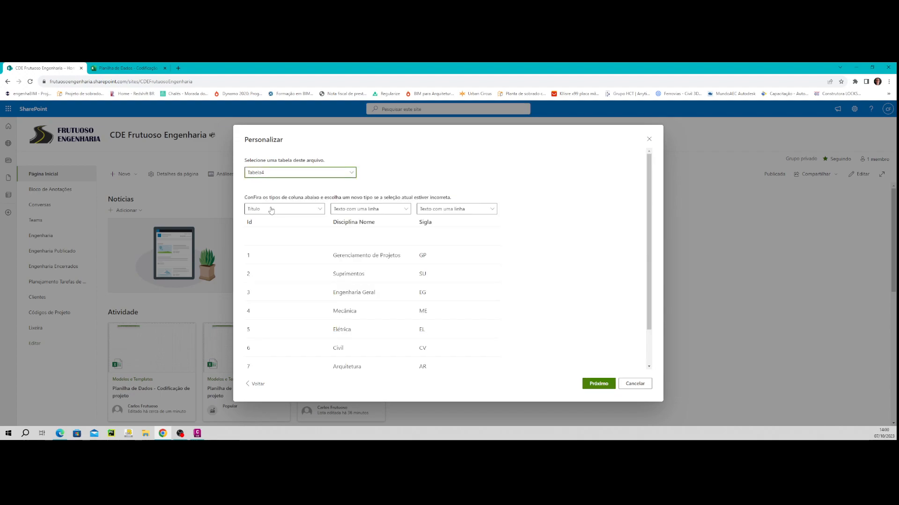
scroll(307, 245, down, 1)
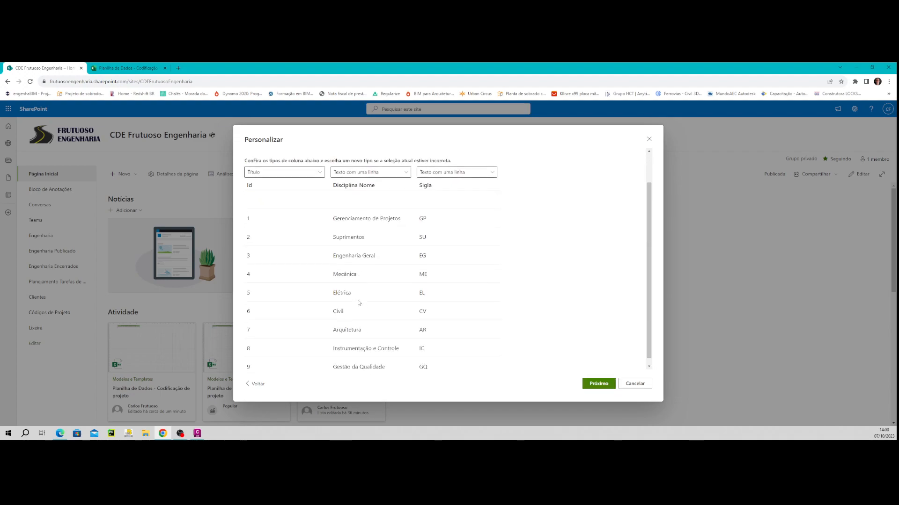
click(280, 169)
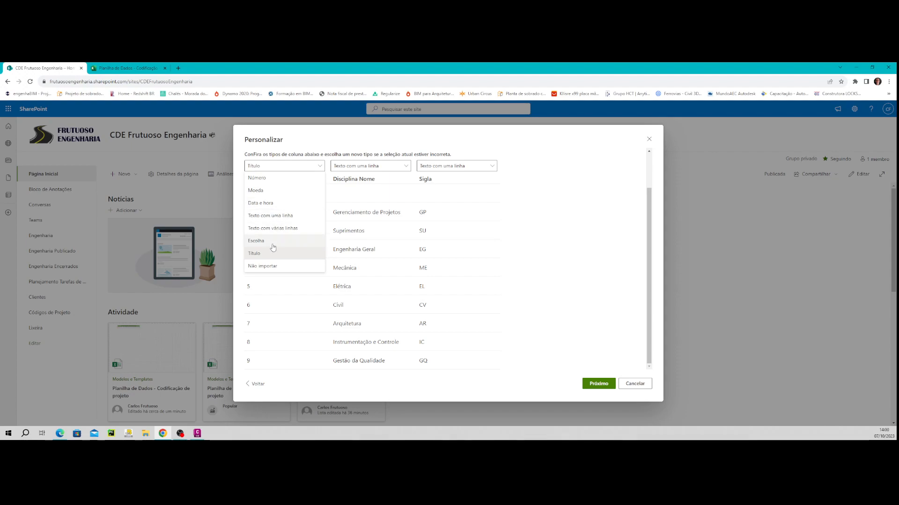
click(328, 149)
scroll(330, 172, up, 1)
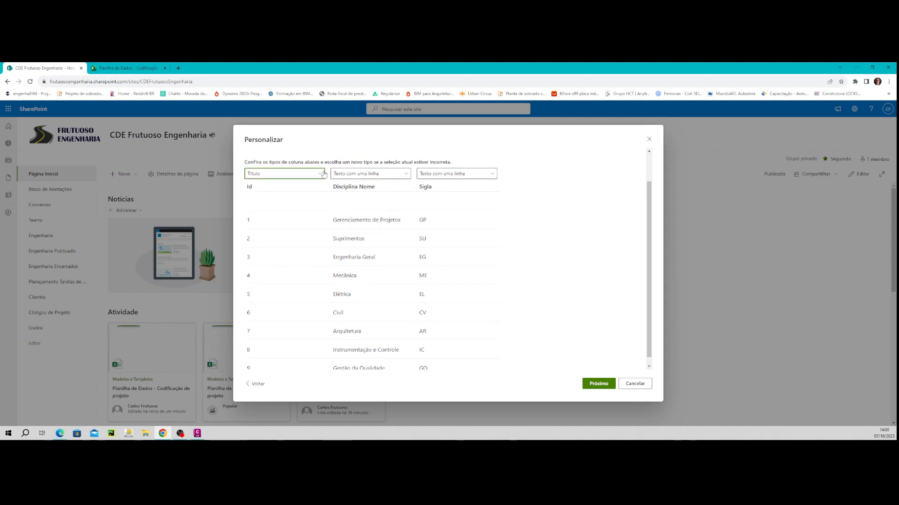
Choose Tabela3 as the source table, set its Id column to Não importar and proceed to the list's naming.
click(276, 177)
click(269, 222)
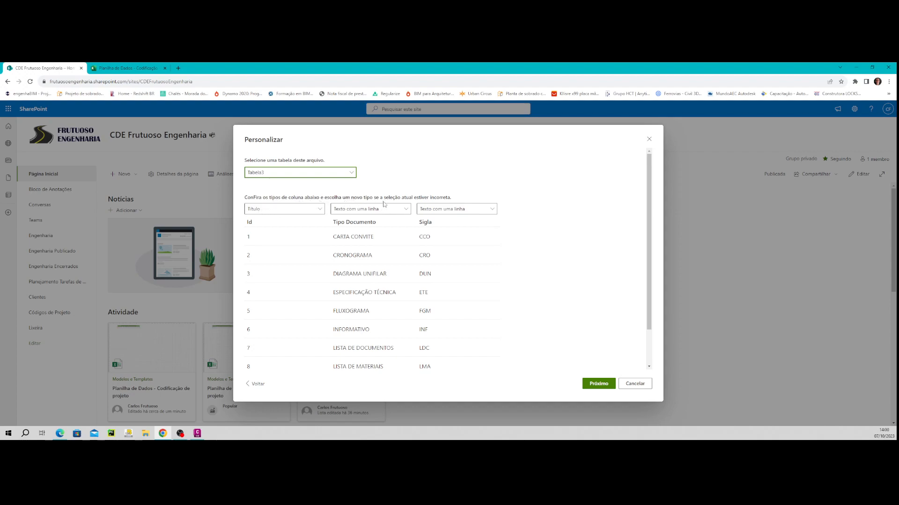
click(268, 211)
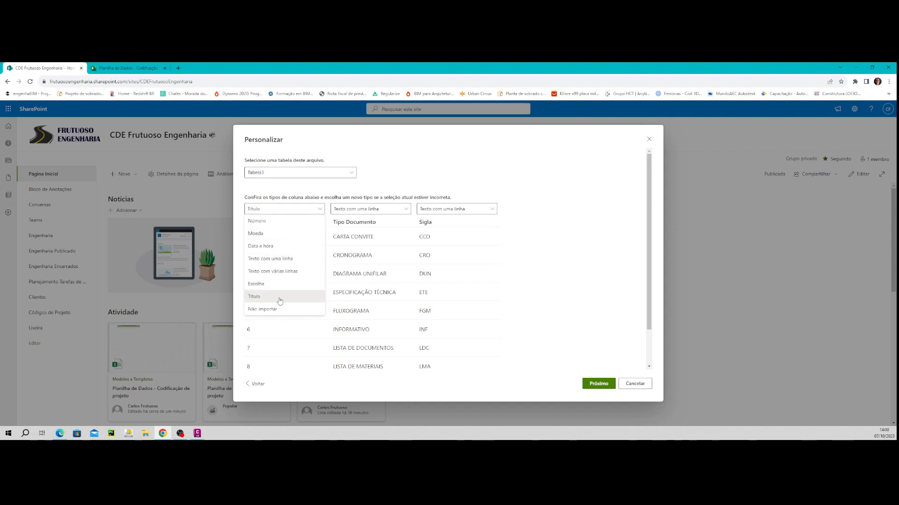
click(271, 309)
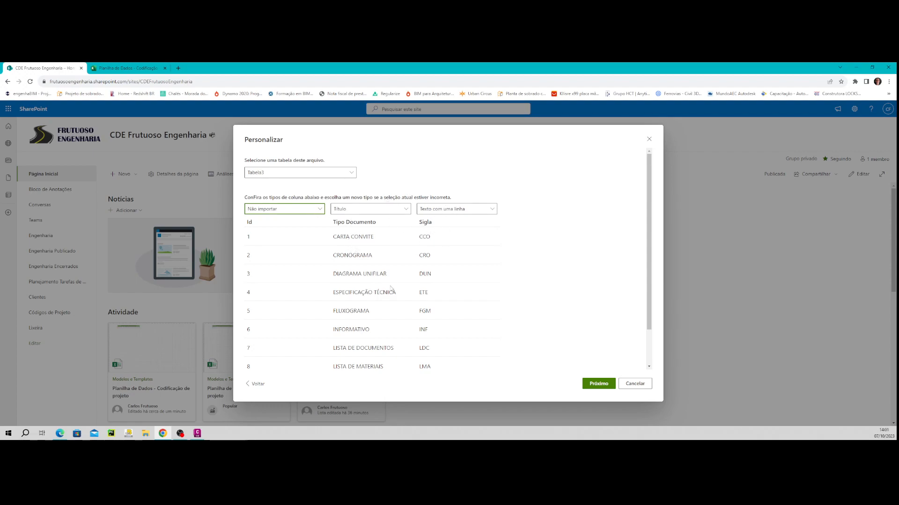
click(599, 383)
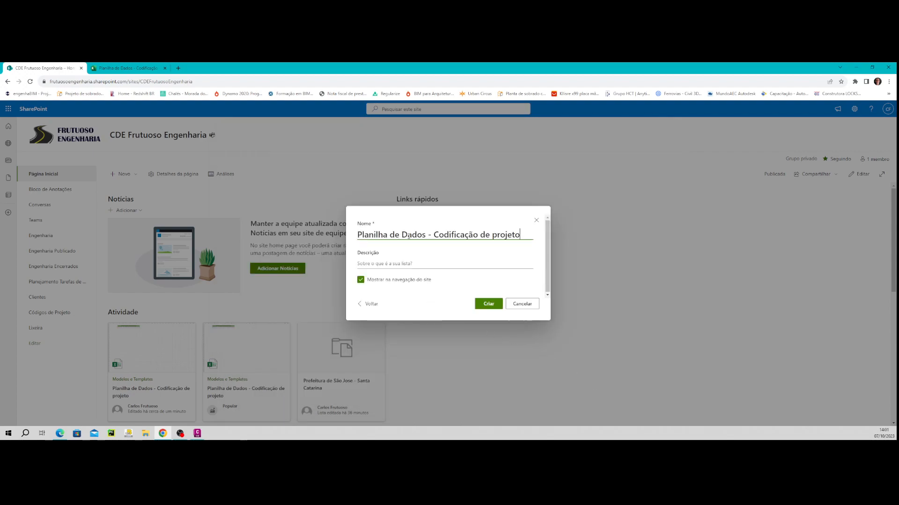
Create the list as "Tipos de documentos" with the description "Listas com diversos tipos de documentos", hidden from the site navigation.
drag(519, 235, 354, 240)
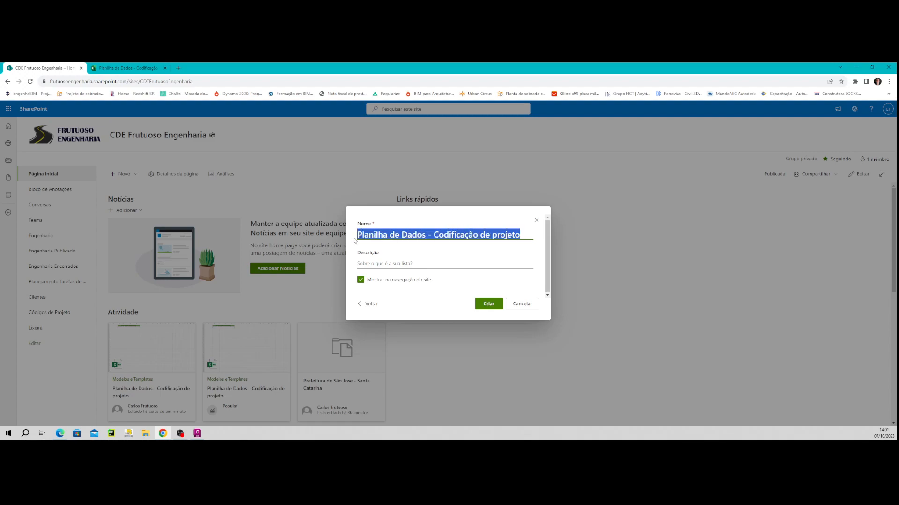
text(Tipos de documentos)
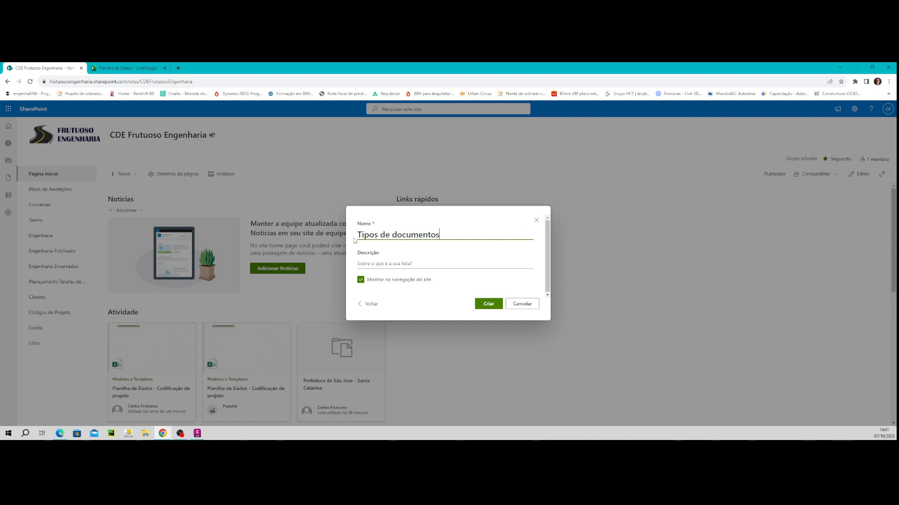
click(370, 264)
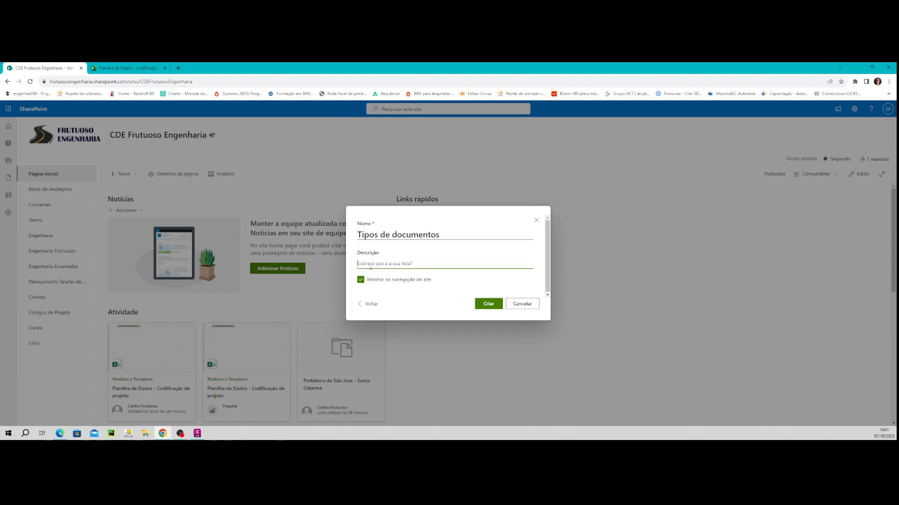
text(Listas com diversos tipos de d)
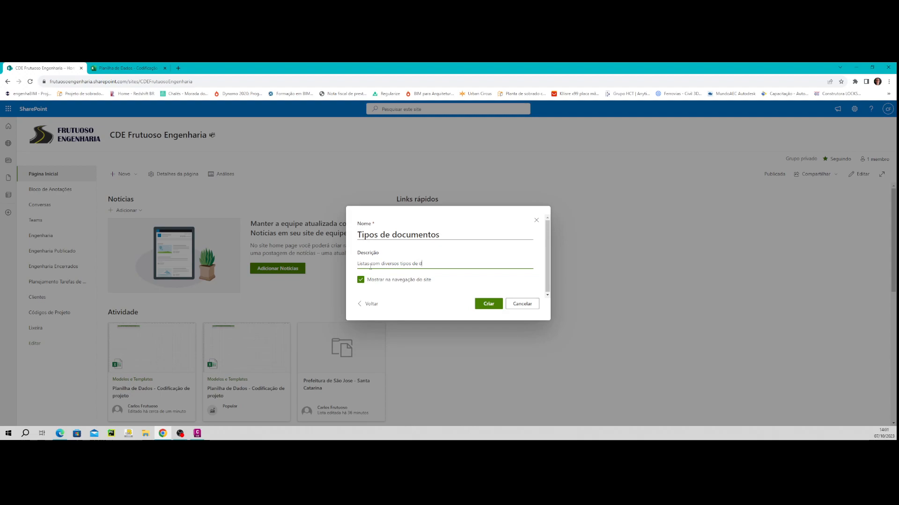
text(ocumentos)
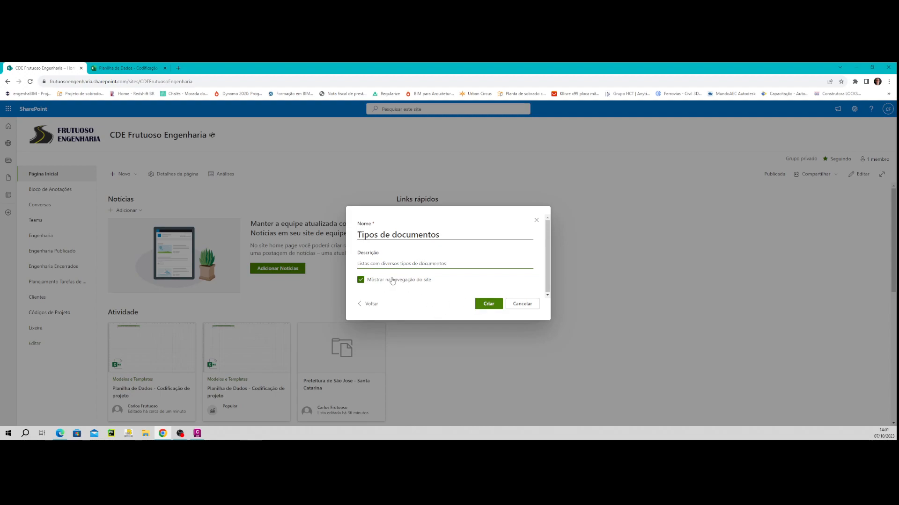
click(361, 282)
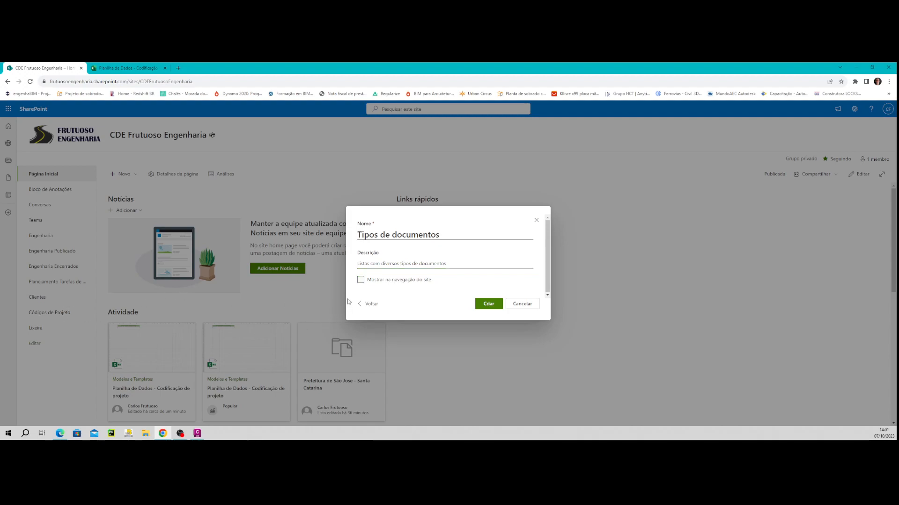
click(487, 305)
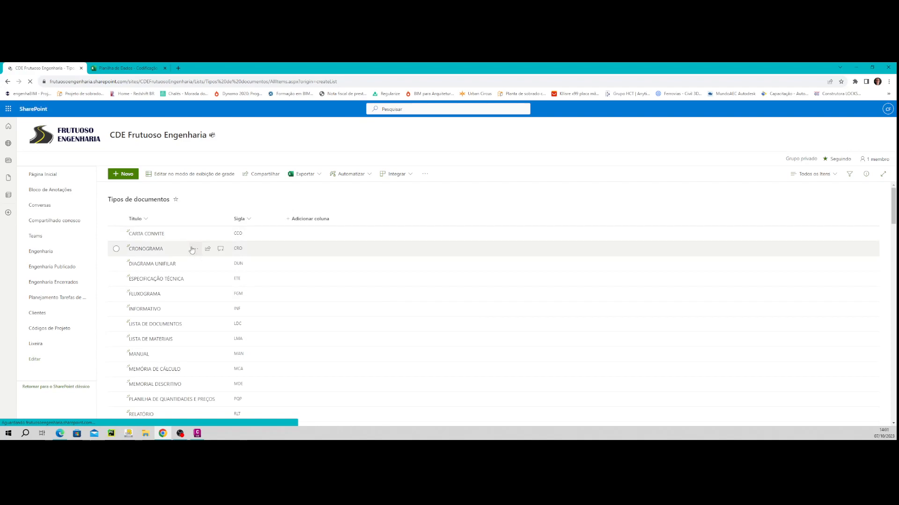
Start a new column in the Códigos de Projeto list and set its type to Consulta.
scroll(175, 341, down, 1)
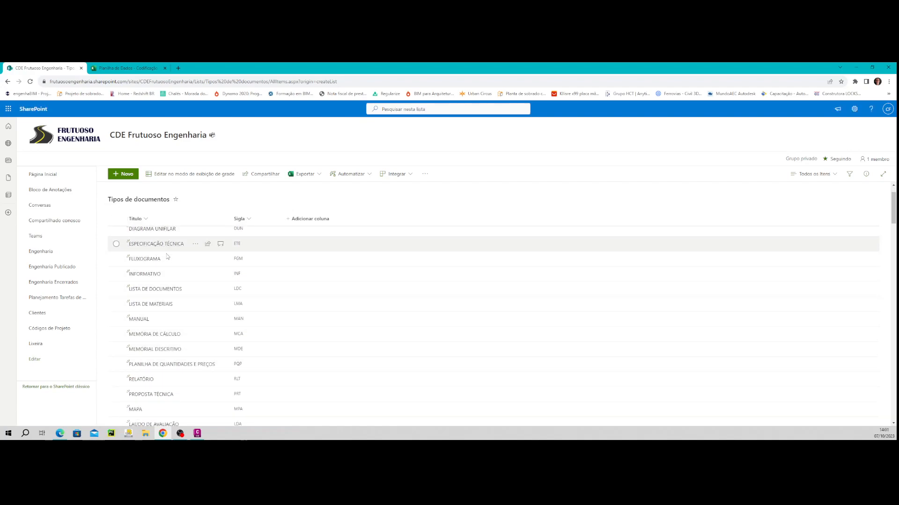
scroll(172, 328, down, 3)
scroll(170, 346, up, 5)
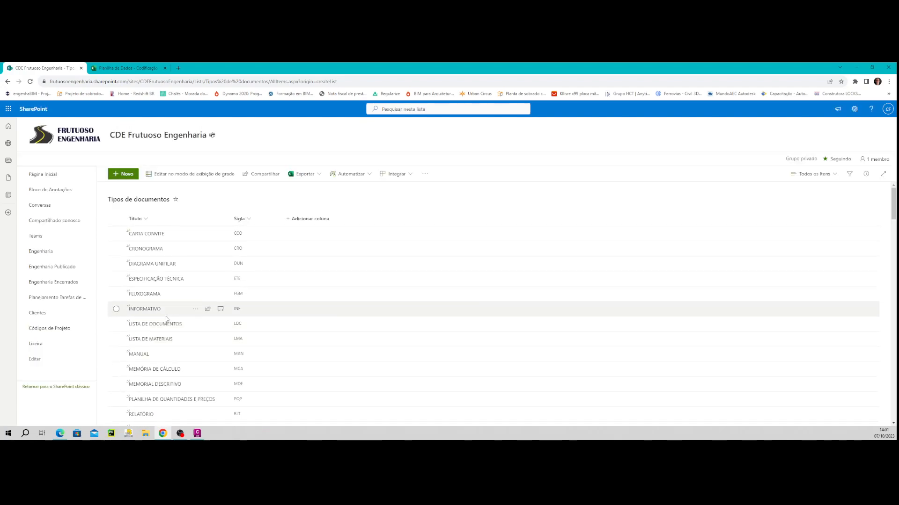
click(43, 330)
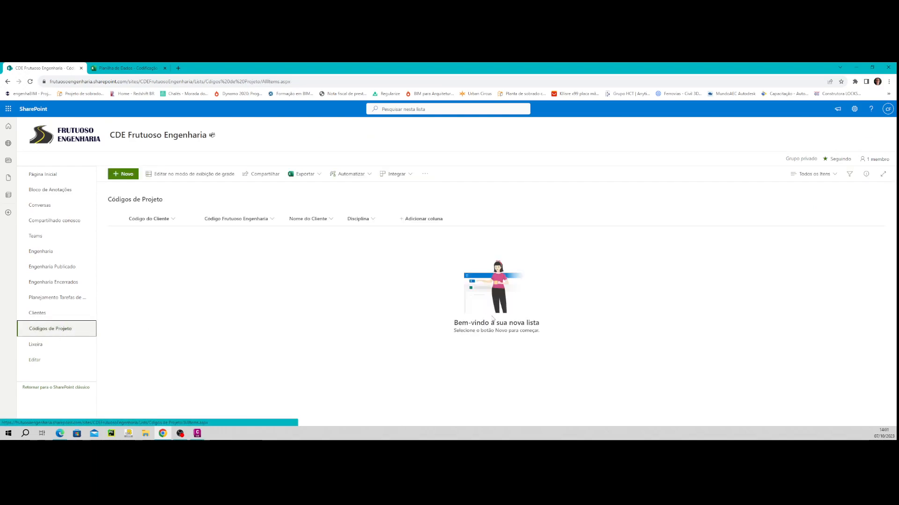
click(422, 219)
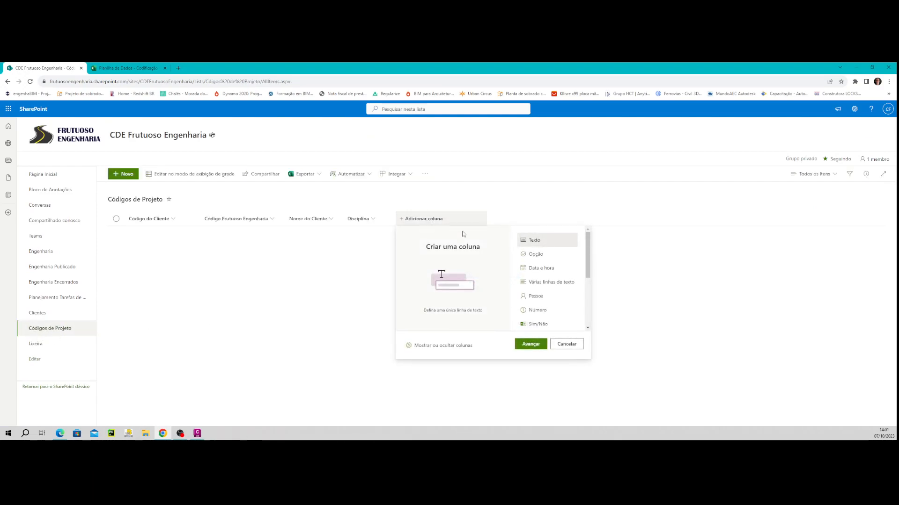
scroll(559, 281, down, 3)
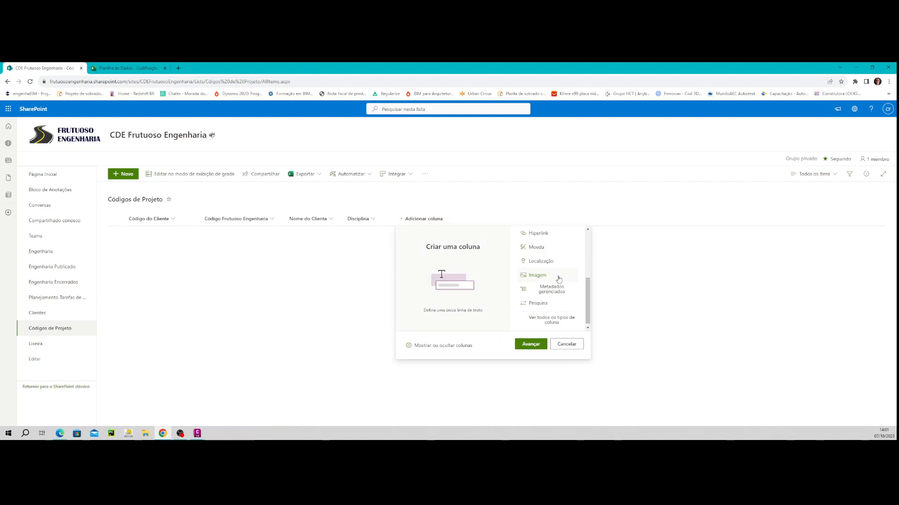
scroll(563, 286, up, 2)
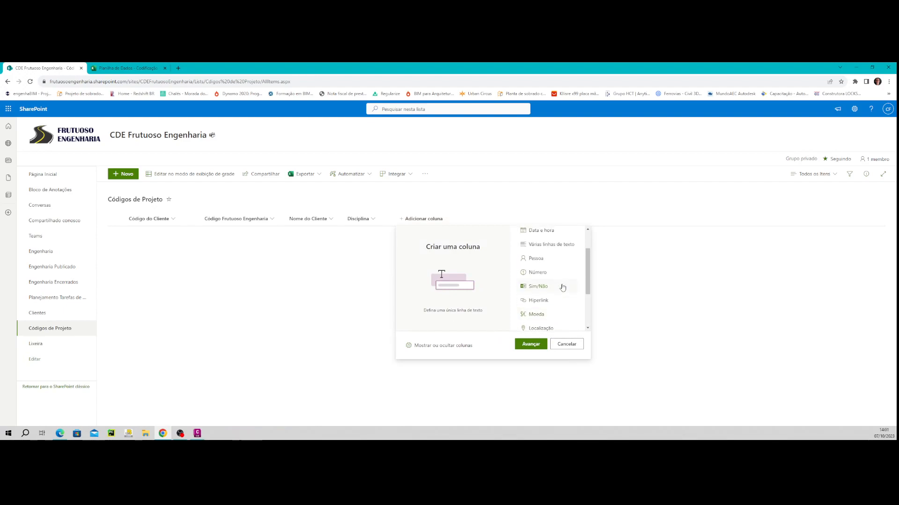
scroll(562, 287, down, 1)
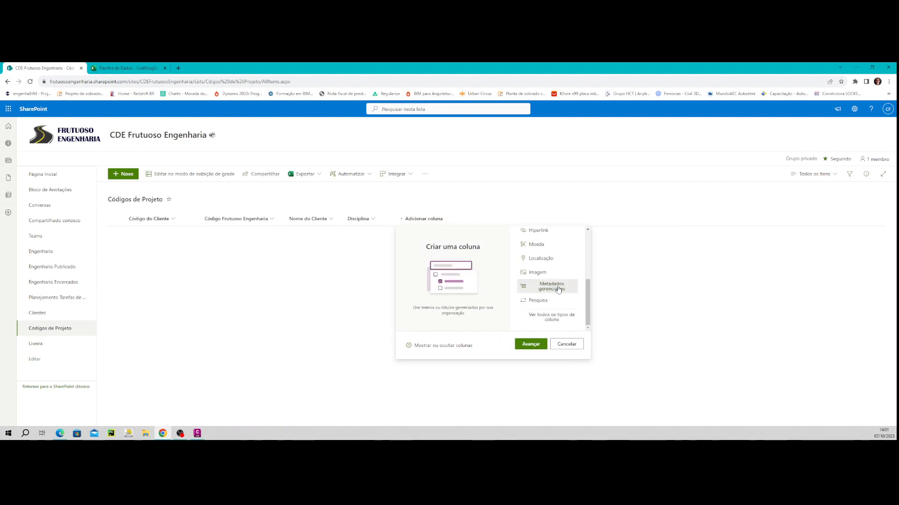
click(530, 345)
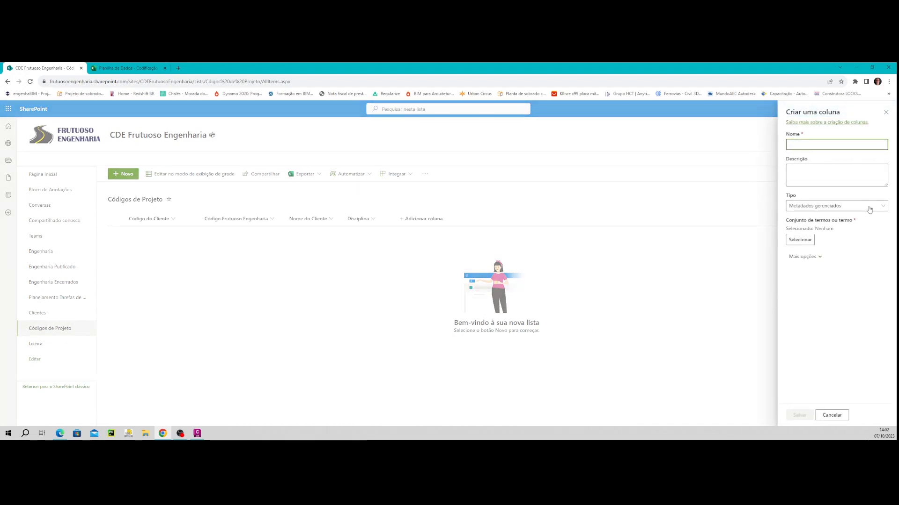
click(851, 206)
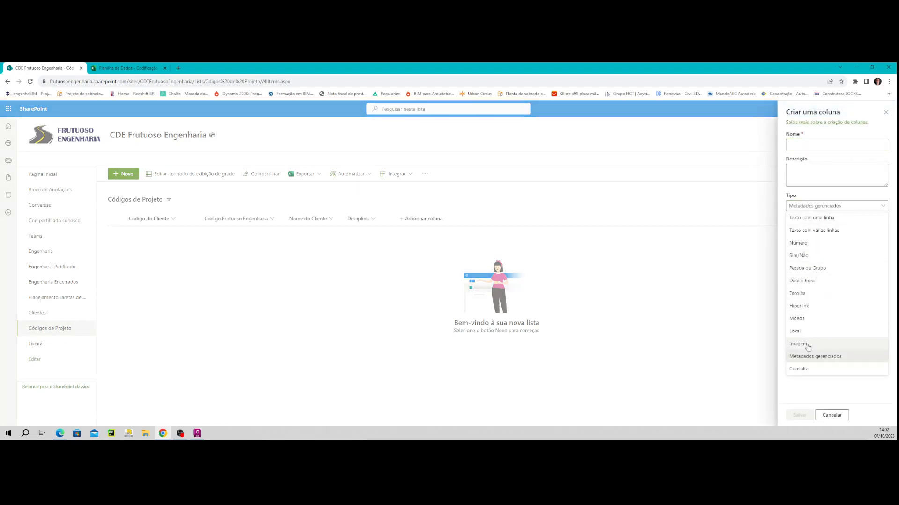
click(800, 369)
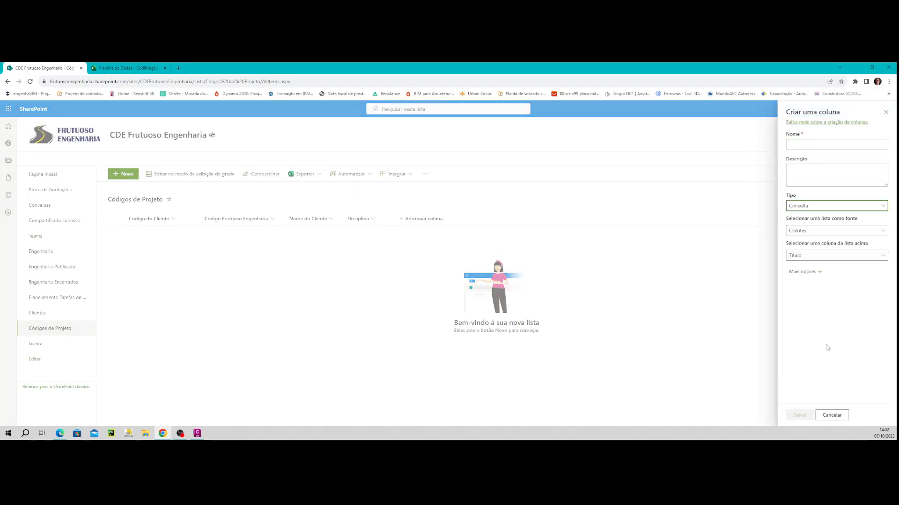
Name the column "Tipo de Documento", source it from the Sigla column of the Tipos de documentos list, and save it.
click(812, 145)
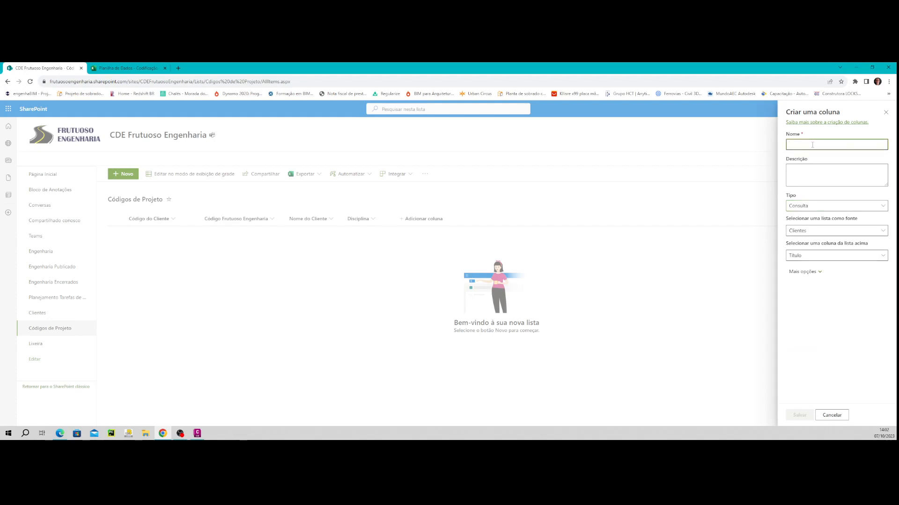
text(Tipo de Documento)
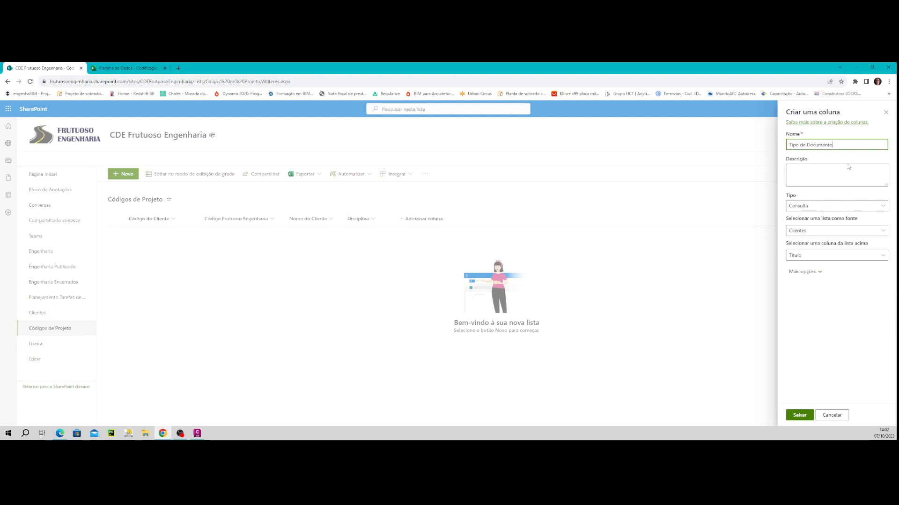
click(808, 231)
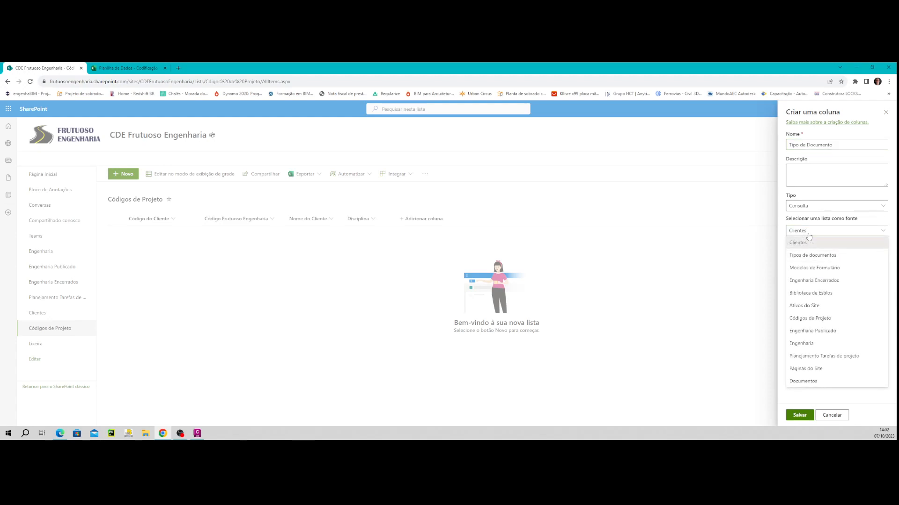
click(812, 256)
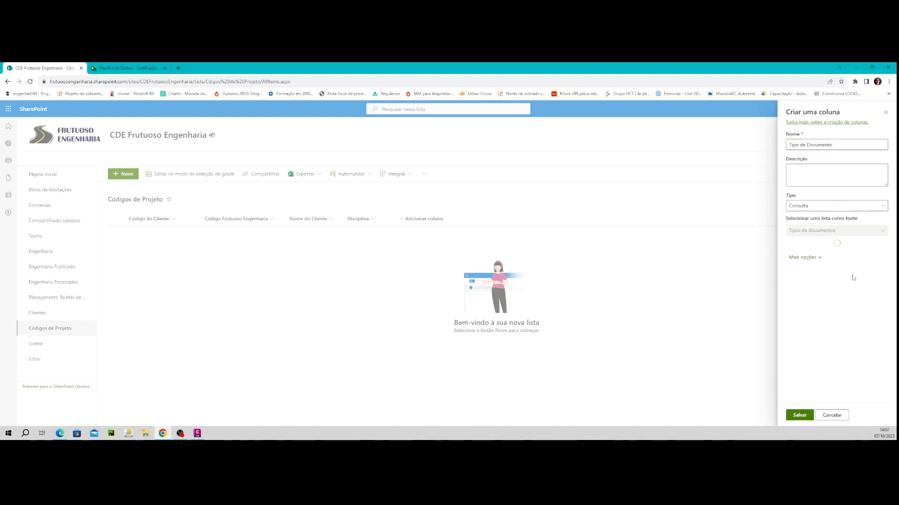
click(825, 257)
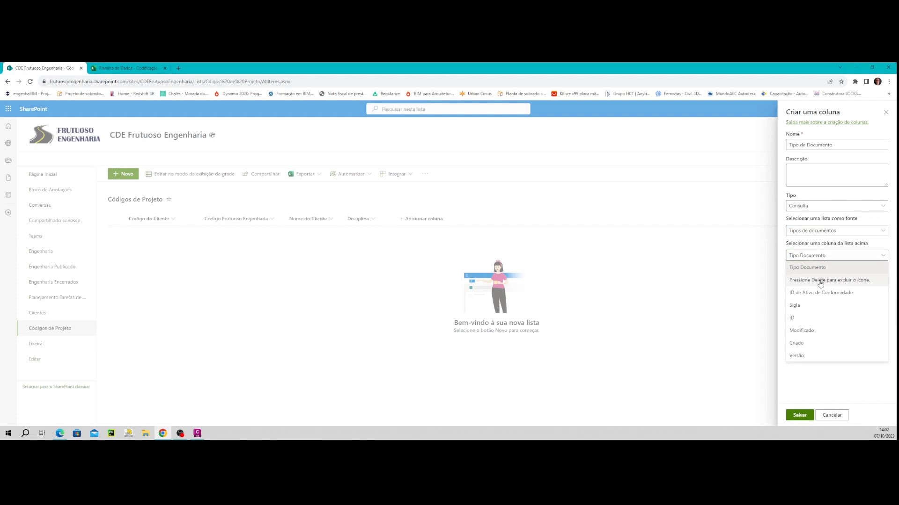
click(798, 306)
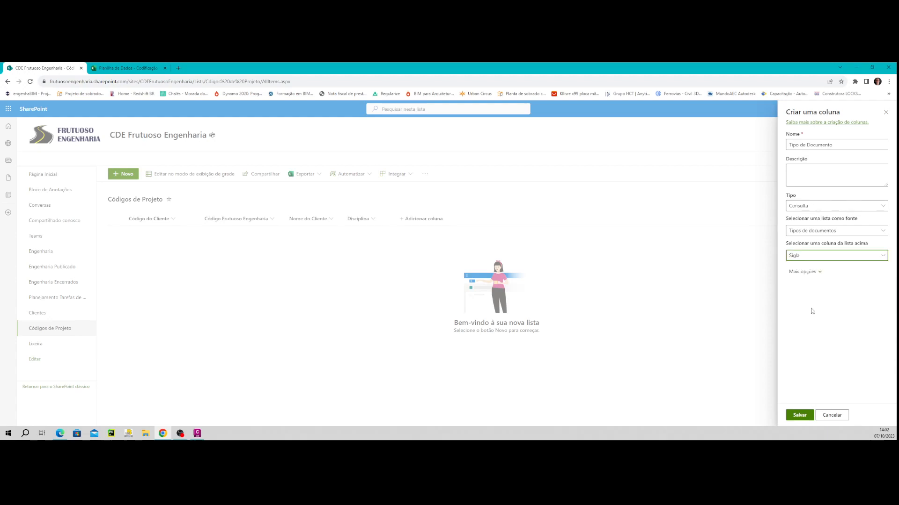
click(810, 233)
click(811, 232)
click(809, 255)
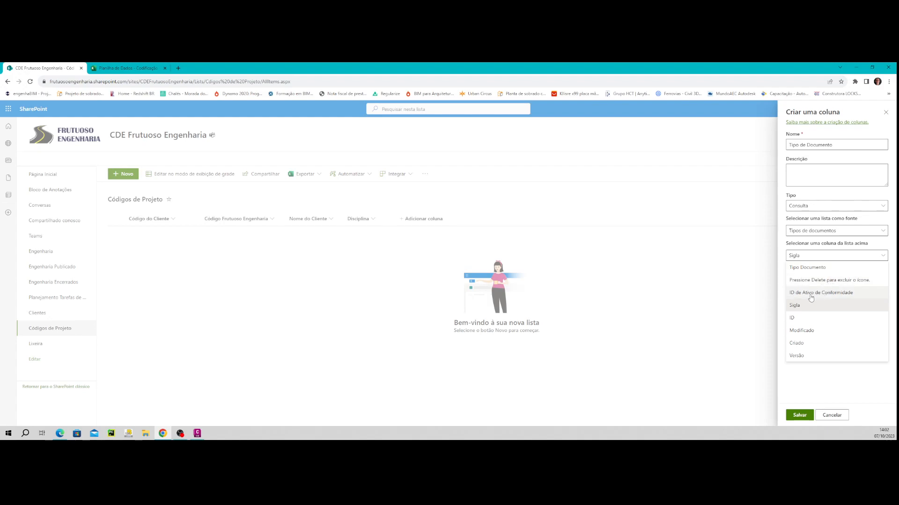
click(796, 306)
click(798, 415)
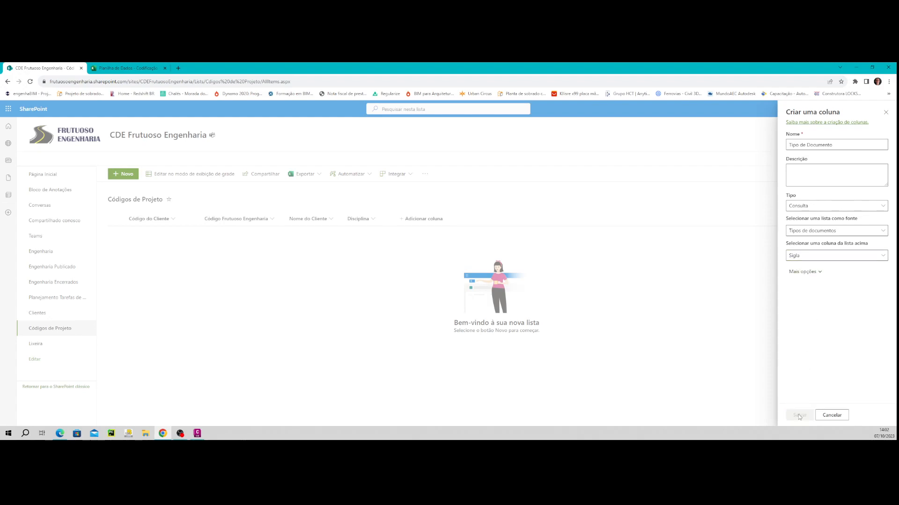
Inspect the Tipo de Documento options in a new item form of Códigos de Projeto and cancel the item.
click(123, 174)
click(679, 281)
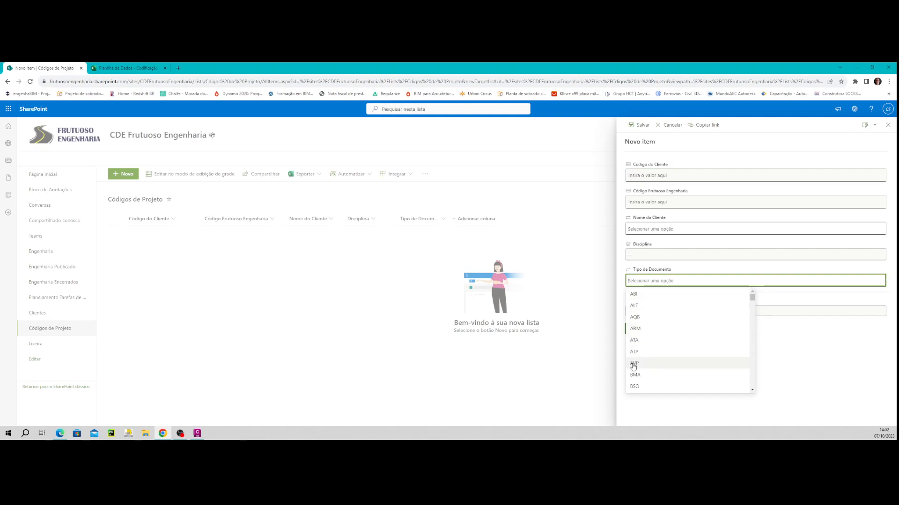
scroll(634, 367, down, 5)
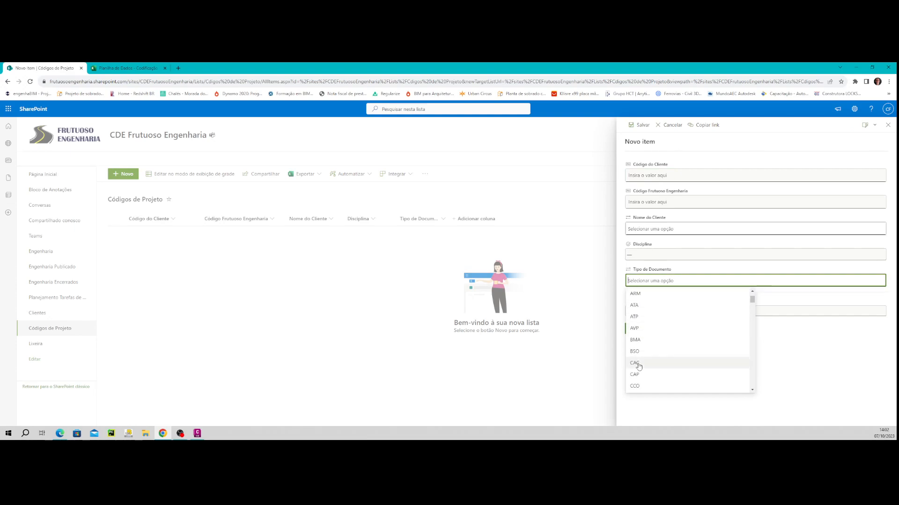
scroll(639, 366, down, 3)
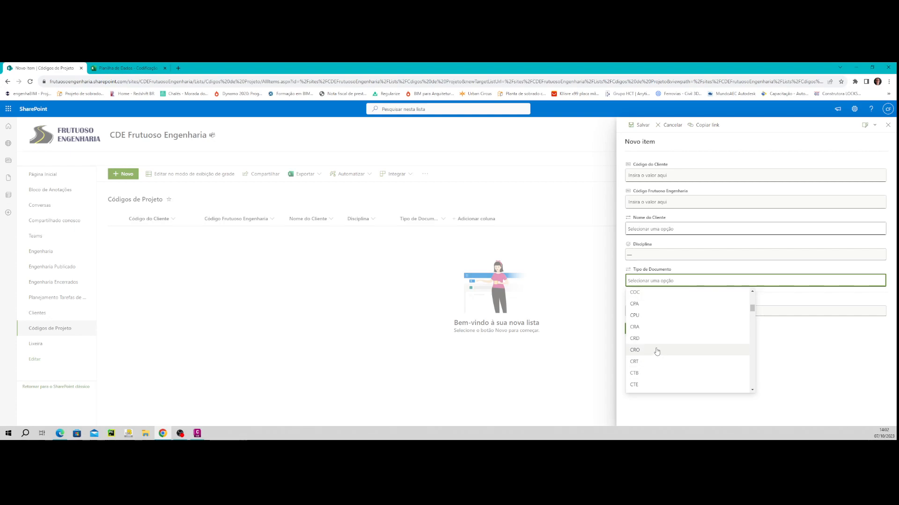
scroll(656, 349, down, 2)
scroll(637, 354, down, 3)
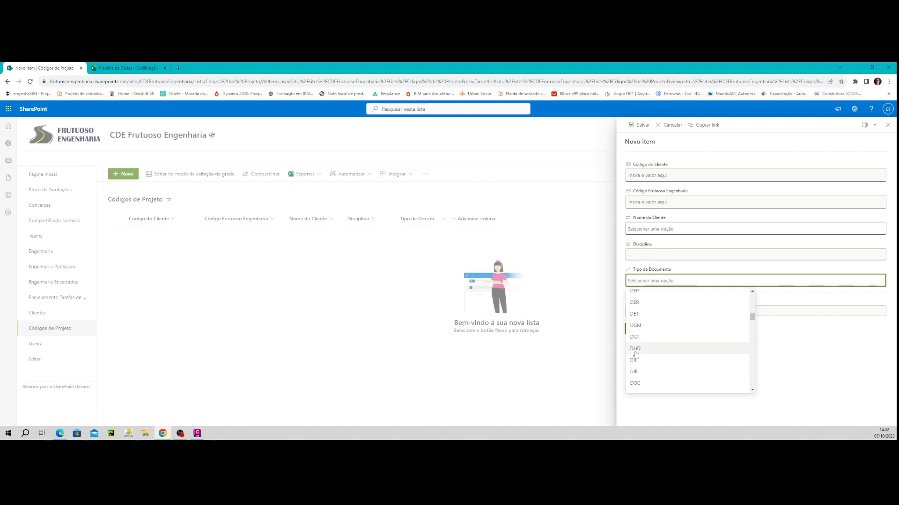
click(808, 352)
click(675, 330)
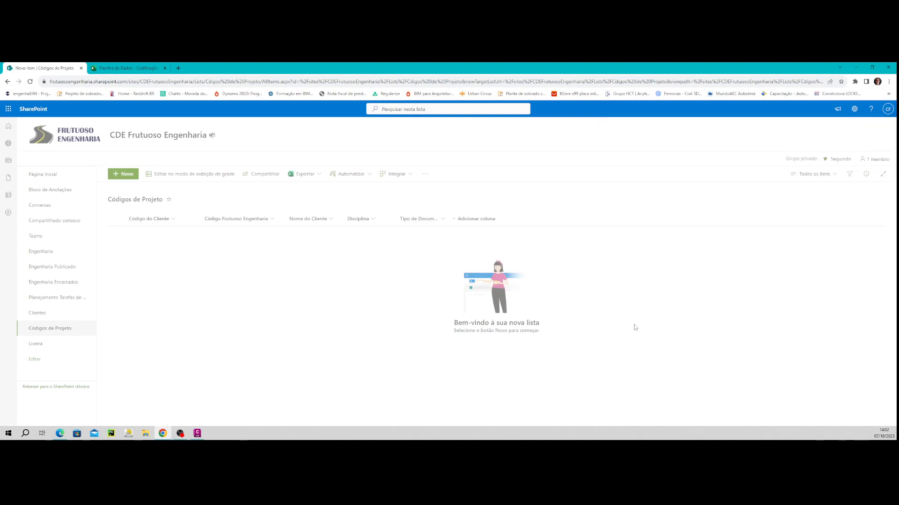
Edit the Tipo de Documento column to take its values from the source list's Tipo Documento column and save it.
click(443, 220)
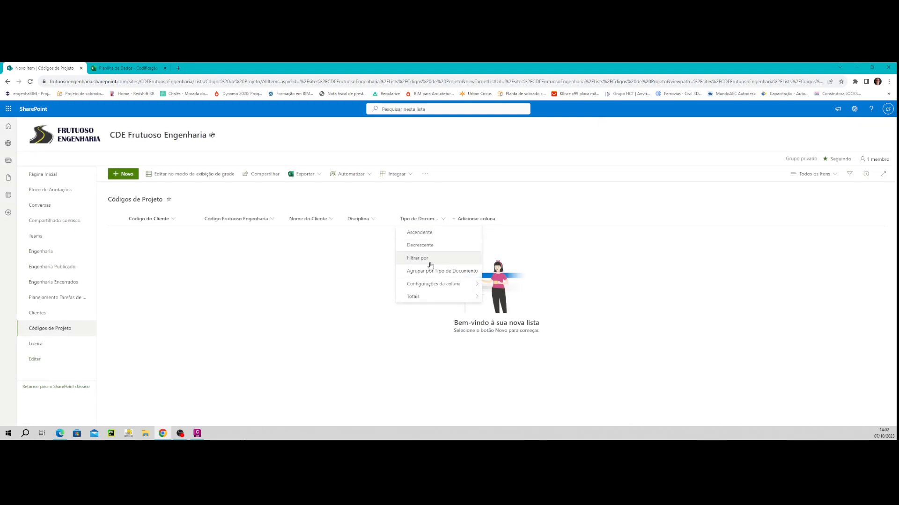
mouse_move(433, 284)
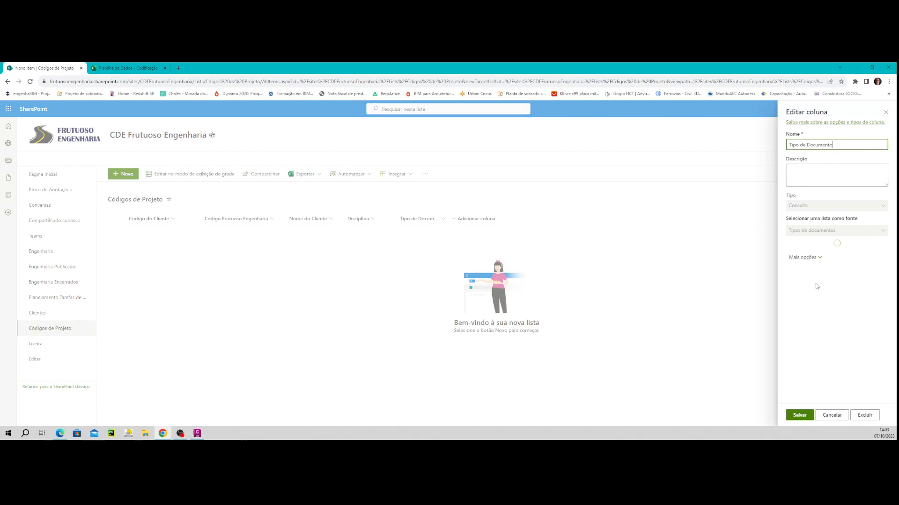
click(827, 260)
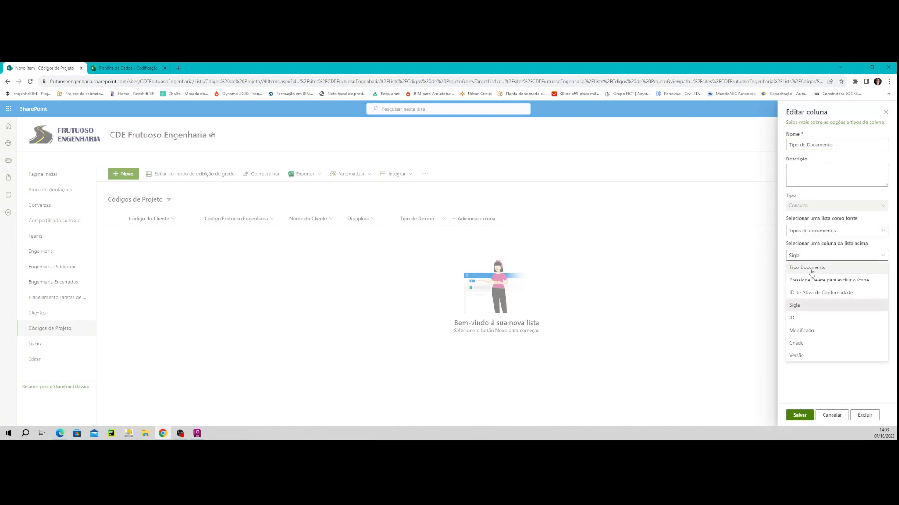
click(824, 266)
click(799, 415)
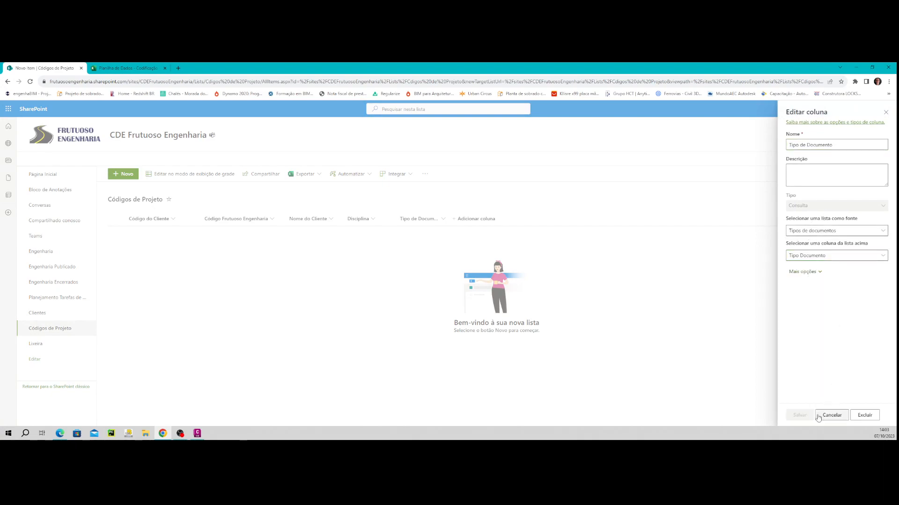
Review the Tipo de Documento choices in another new item form and discard the item.
click(123, 174)
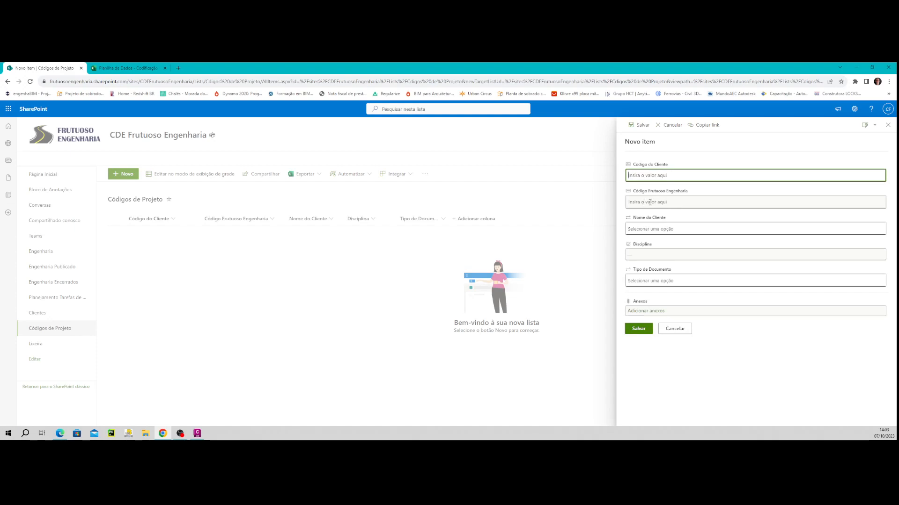
click(642, 255)
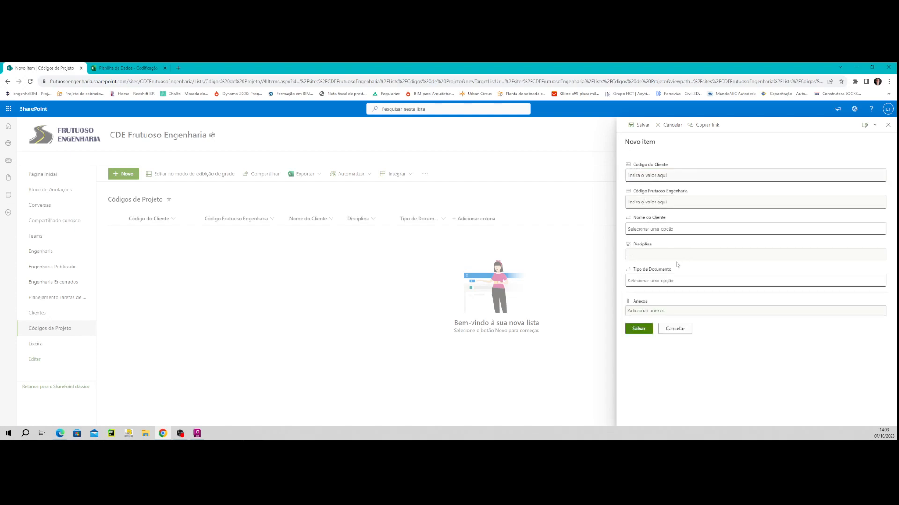
click(661, 281)
scroll(655, 344, down, 2)
scroll(656, 348, down, 2)
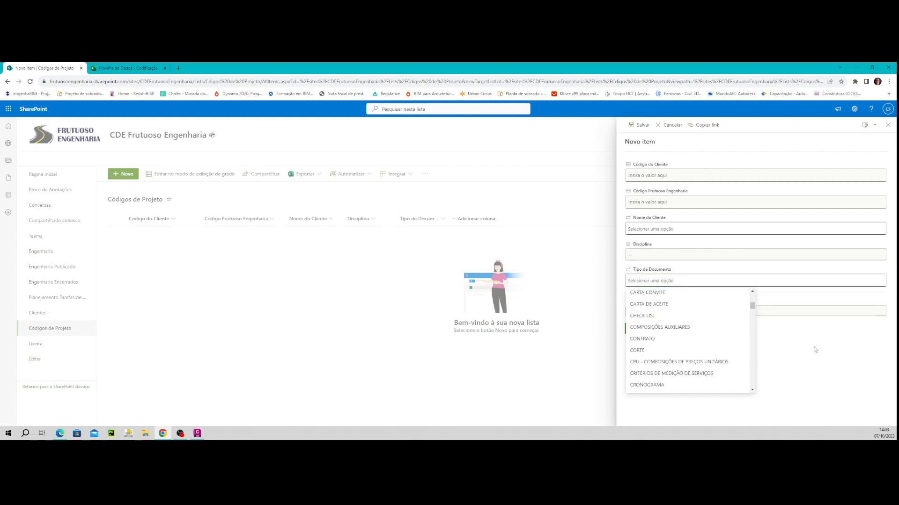
click(761, 271)
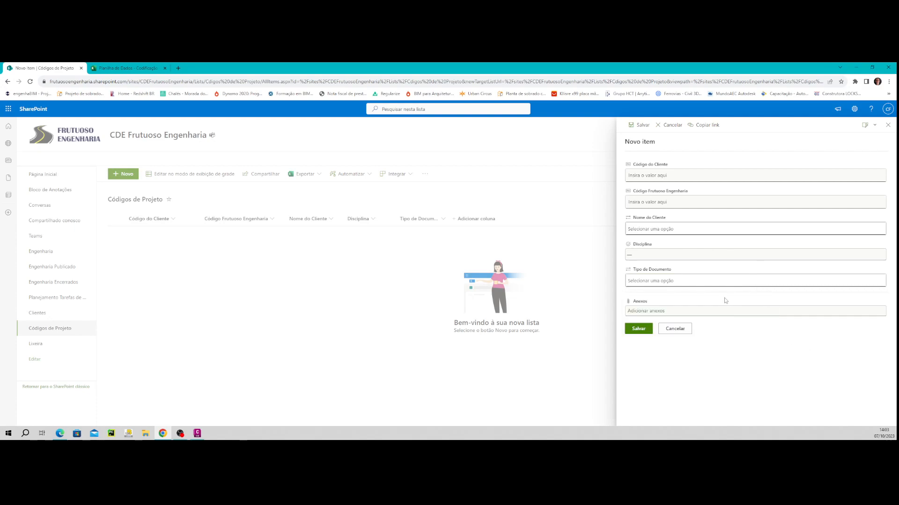
click(677, 330)
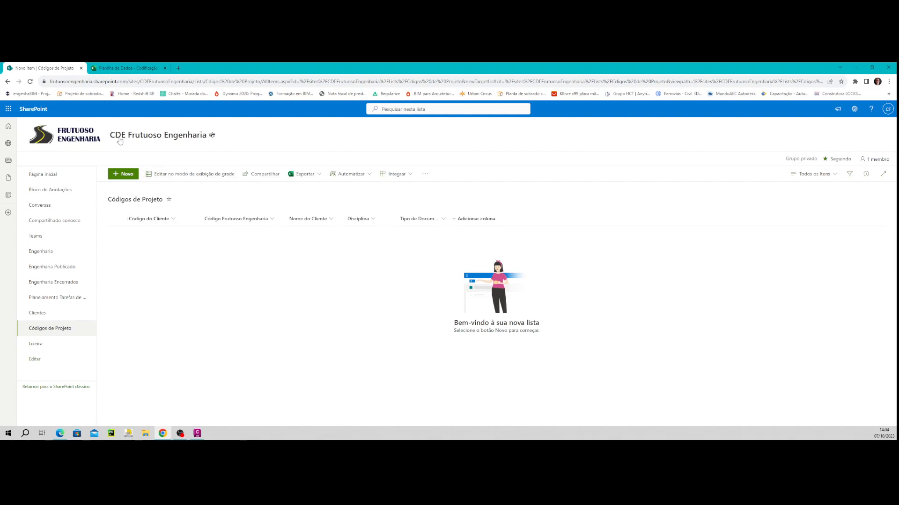
Switch to the coding workbook and review each field of the project numbering structure on the Estrutura Numeração de Projeto sheet.
click(128, 68)
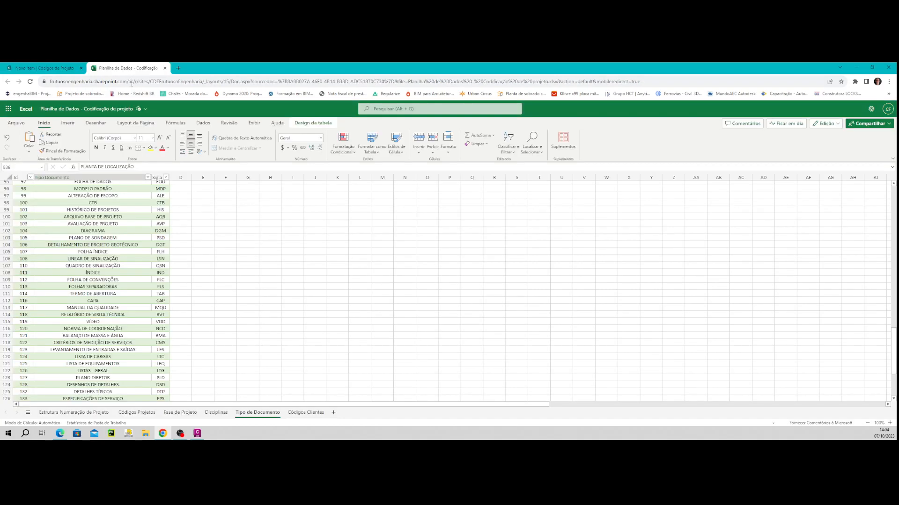
click(73, 413)
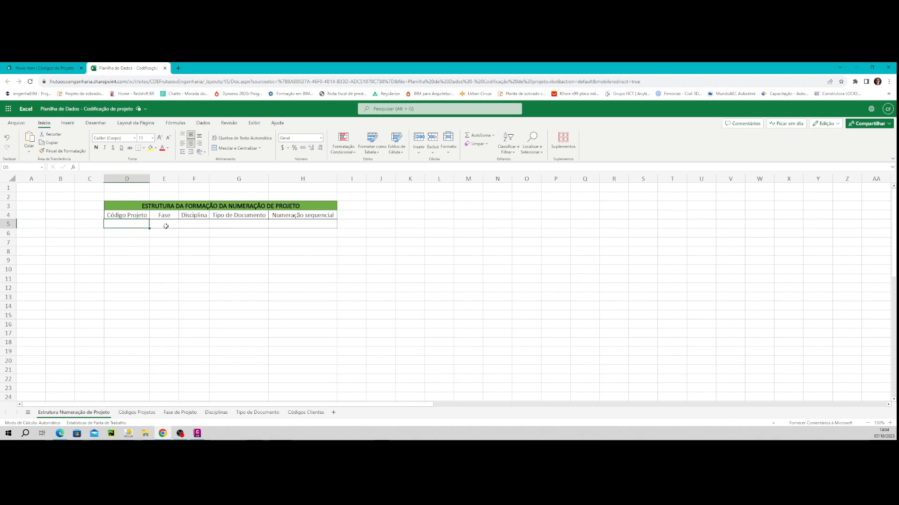
click(165, 225)
click(197, 224)
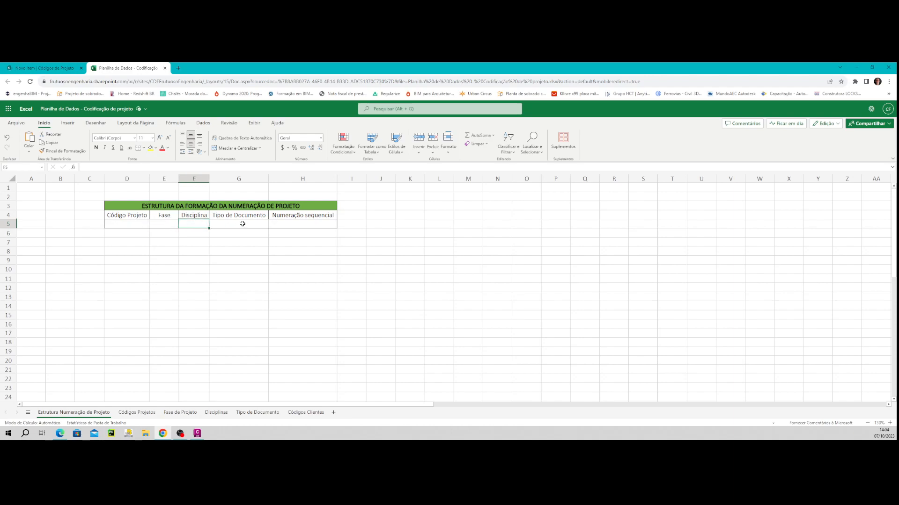
click(242, 223)
click(289, 225)
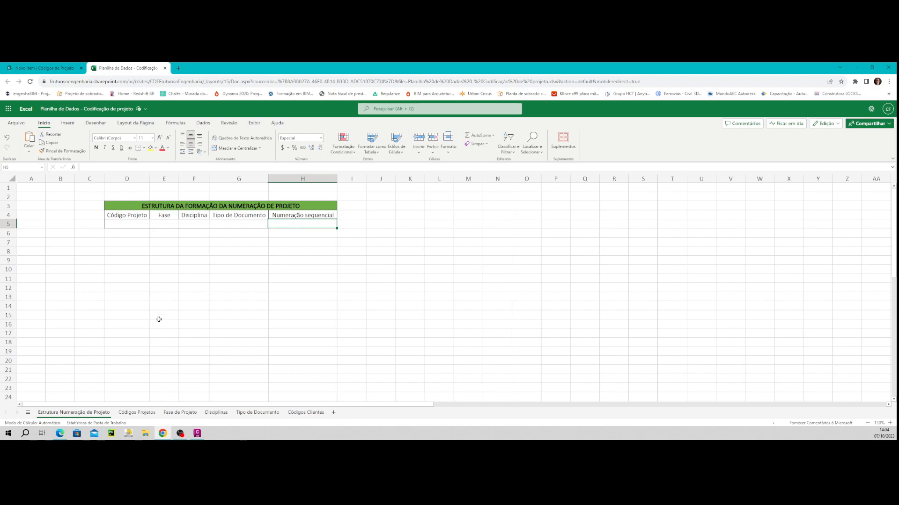
Return to the CDE site, open Engenharia > FRE_LOT001 > Geométrico > Trabalho, and review the settings options of the Nome column.
click(40, 68)
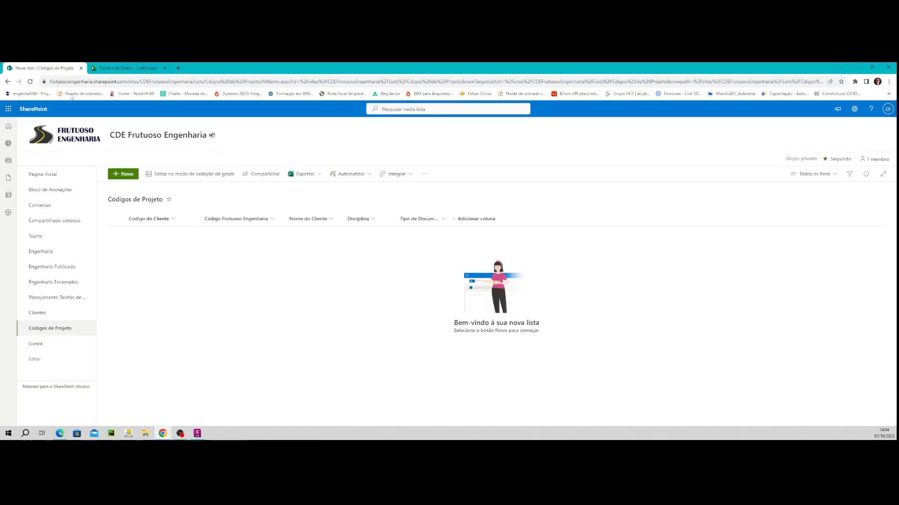
click(46, 252)
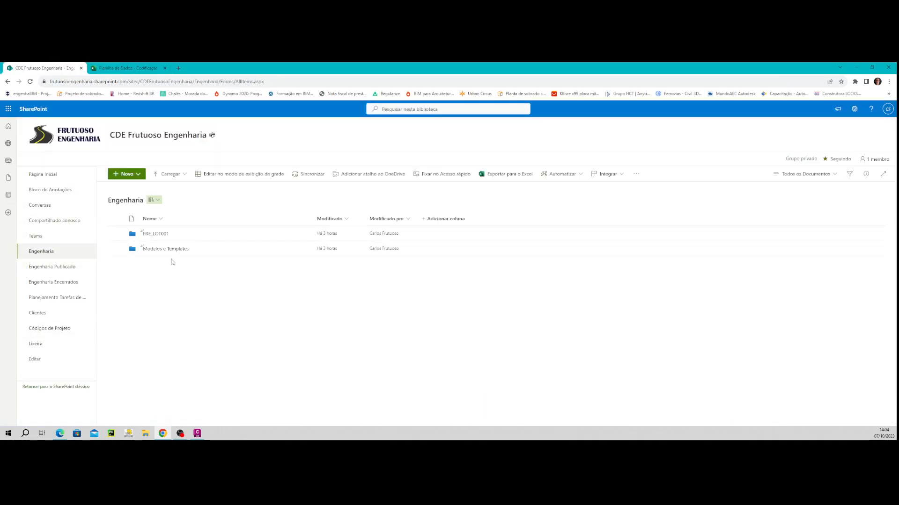
click(157, 235)
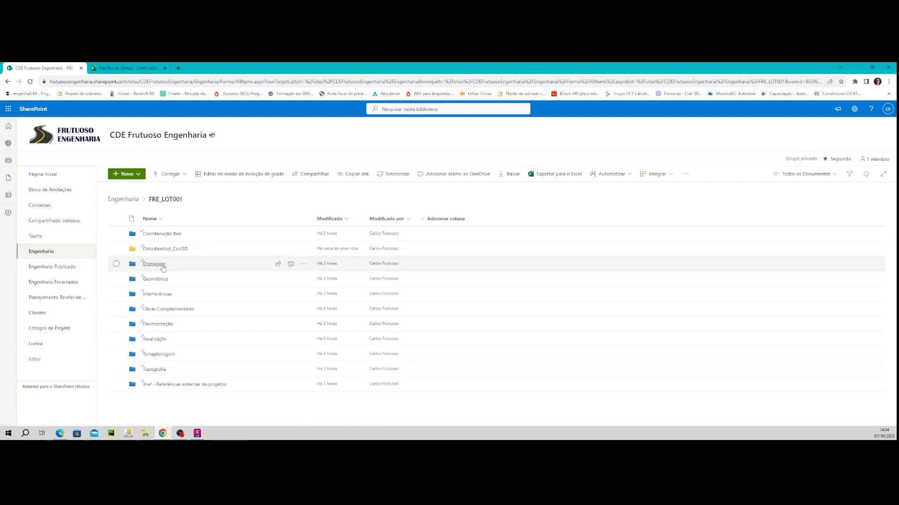
click(156, 279)
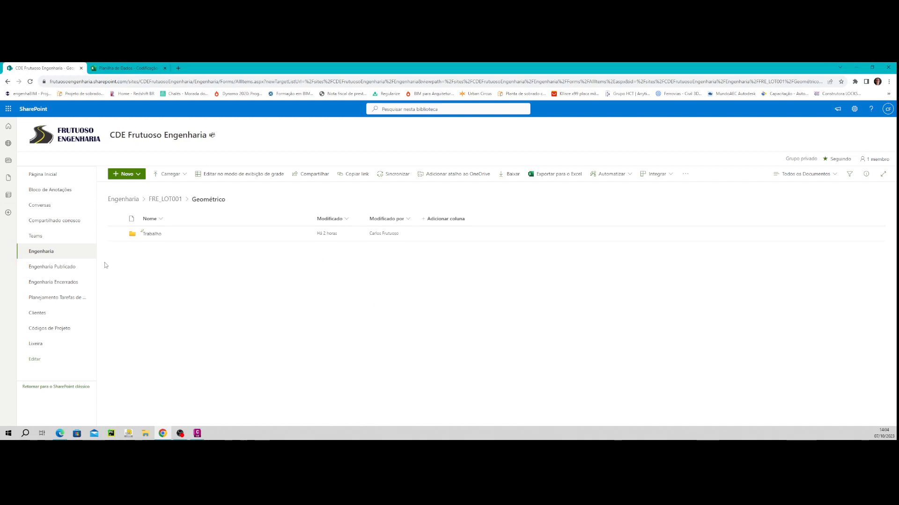
click(152, 234)
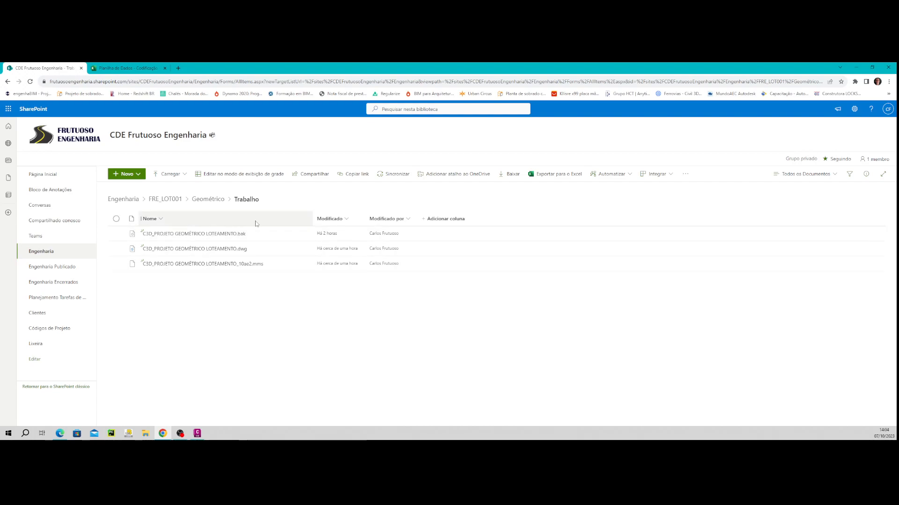
click(152, 219)
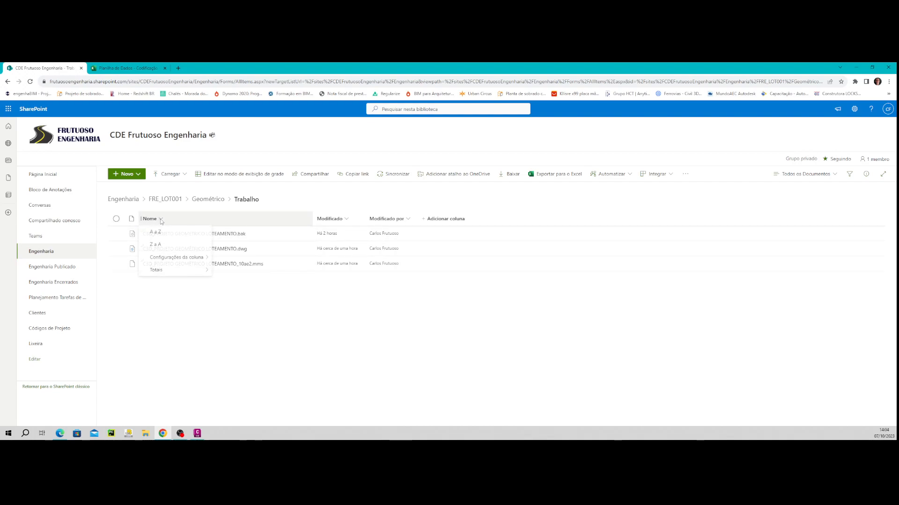
mouse_move(188, 259)
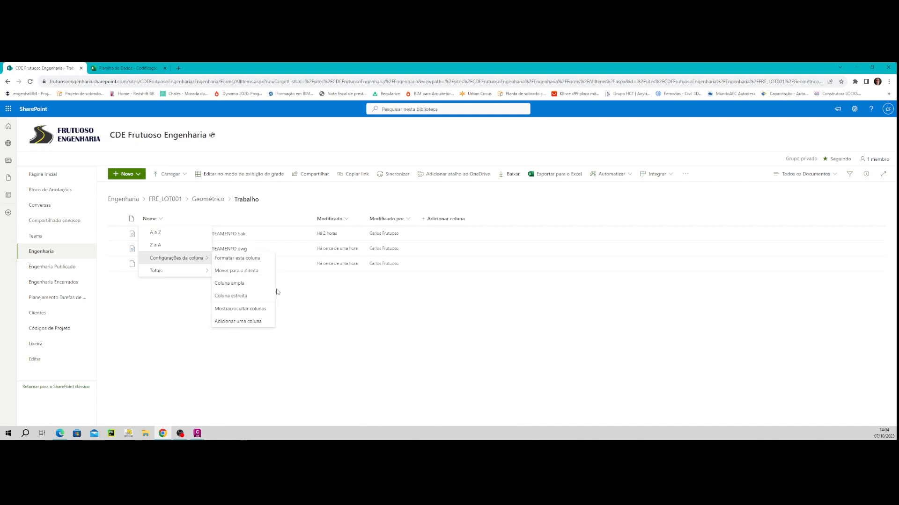
click(349, 360)
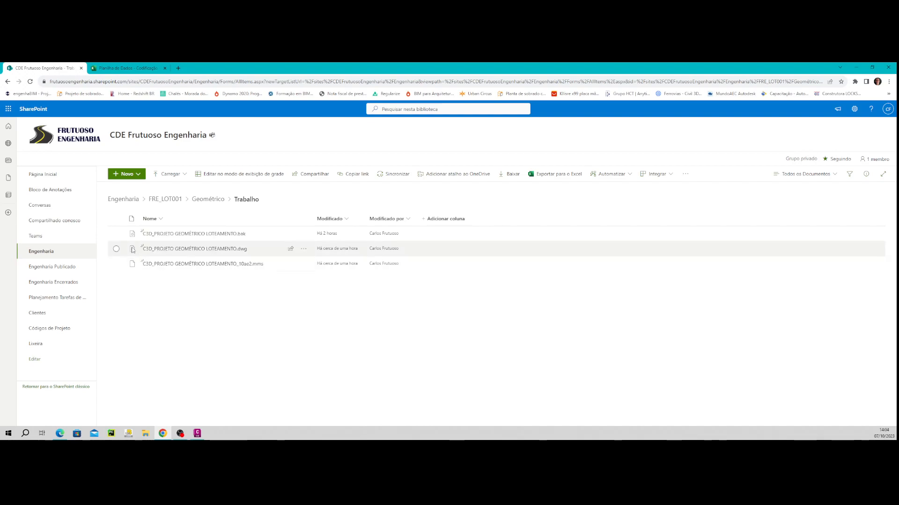
Return to the Engenharia library root, examine the Nome column's view and column formatting options including advanced mode, and cancel.
click(134, 200)
click(152, 219)
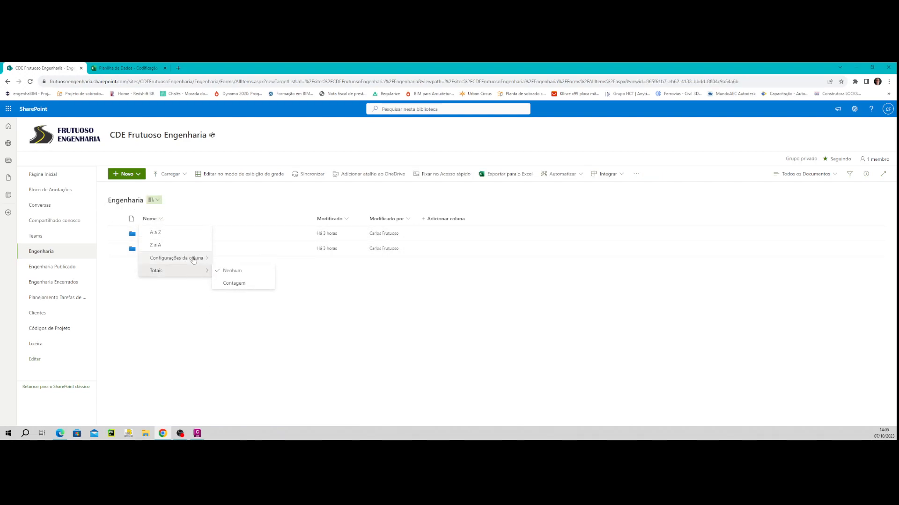
mouse_move(191, 258)
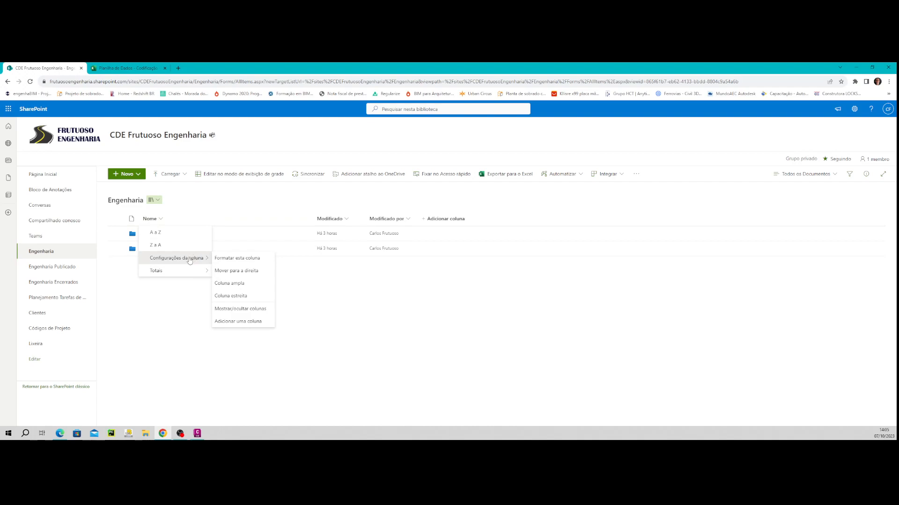
click(247, 259)
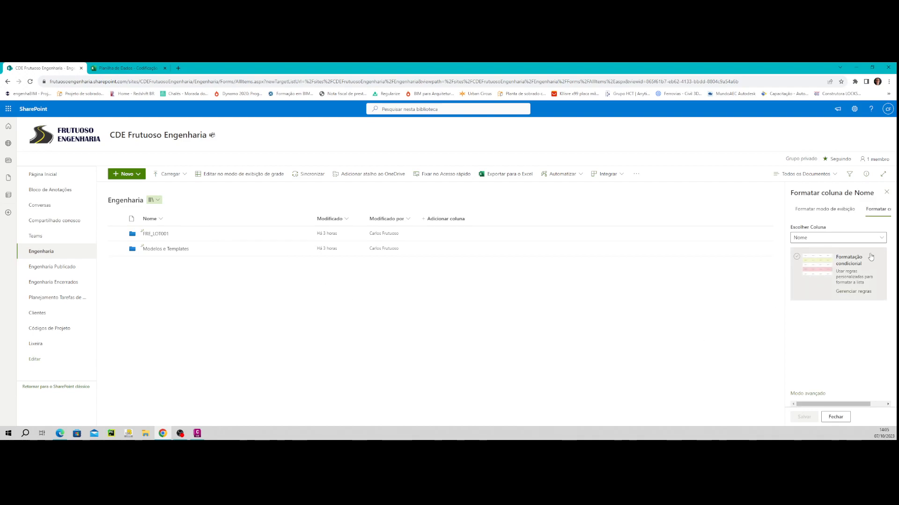
click(884, 239)
click(883, 240)
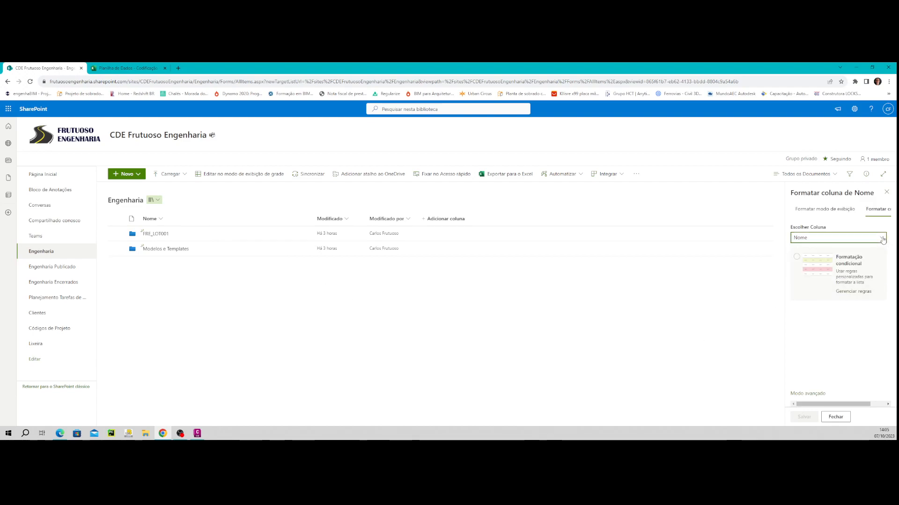
click(879, 213)
click(832, 216)
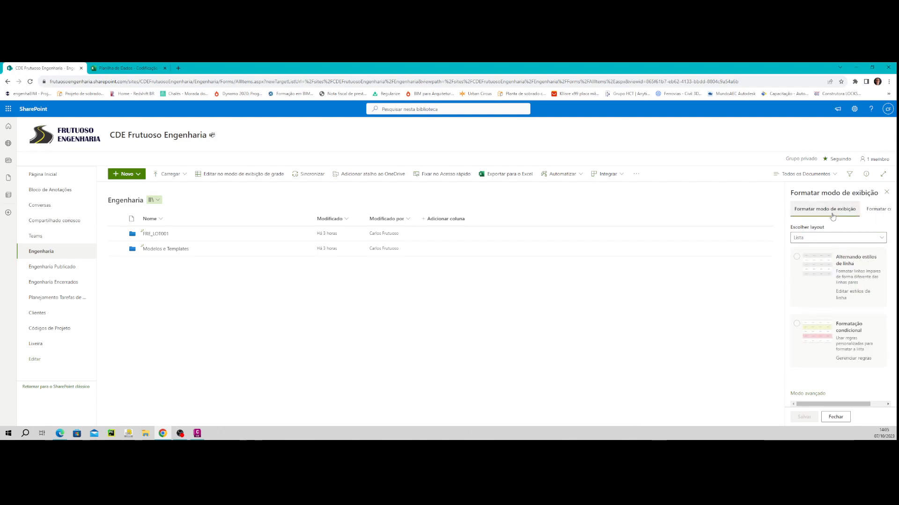
click(878, 209)
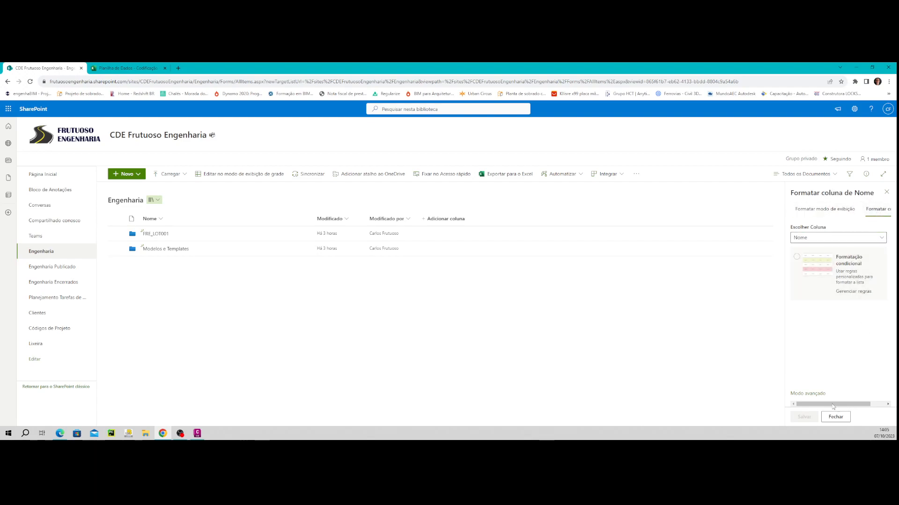
drag(832, 405, 848, 405)
click(801, 395)
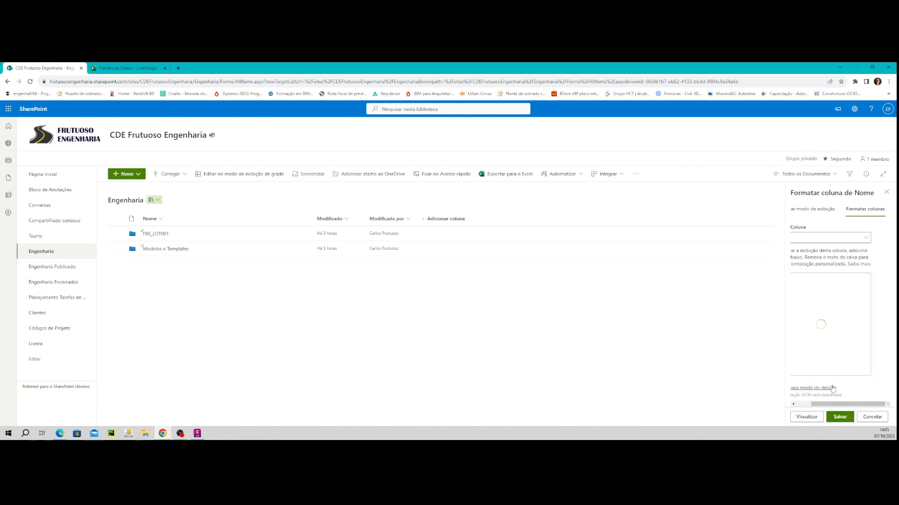
click(872, 417)
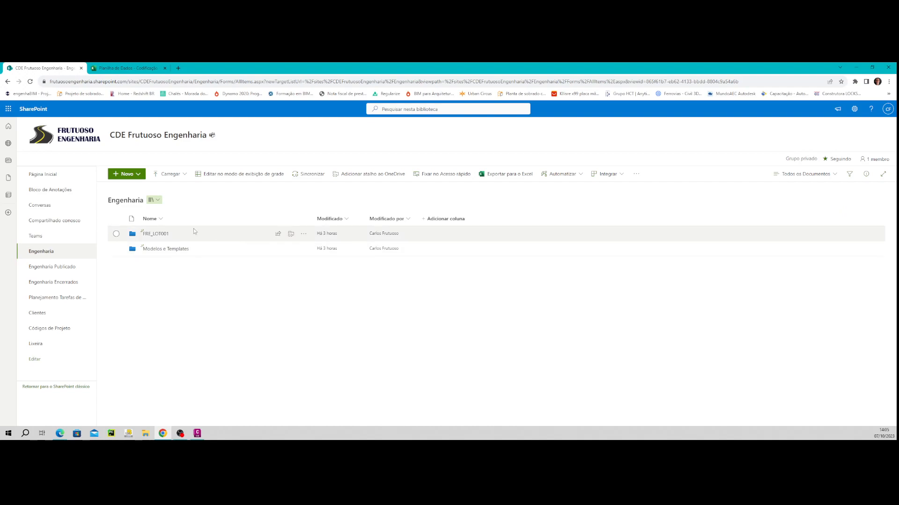
Review the column settings available for Nome in the Engenharia library again without choosing any.
click(159, 221)
mouse_move(172, 262)
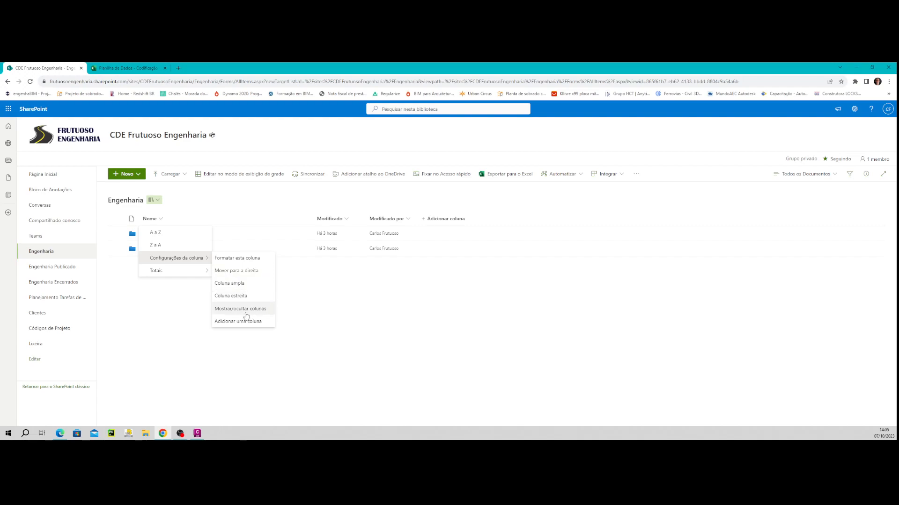
click(431, 336)
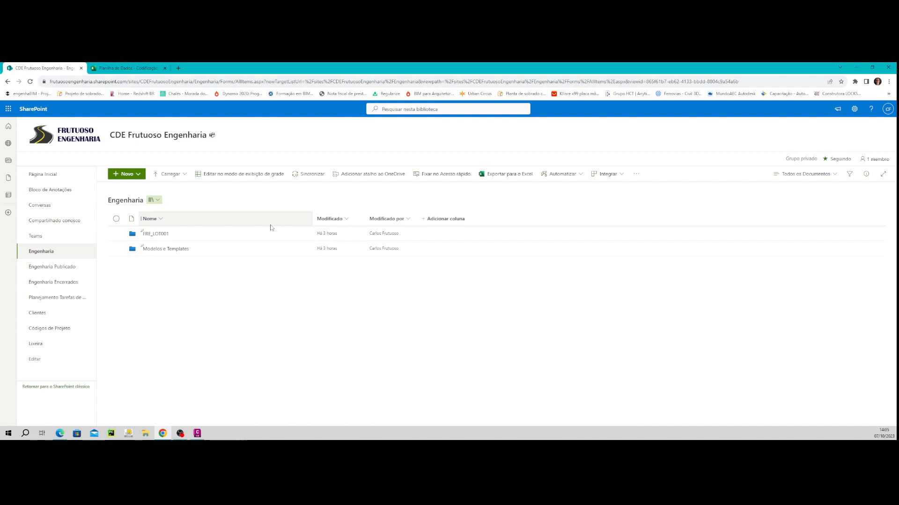
Add a single-line text column named "Código Interno" to the Engenharia library and place it directly before Modificado.
click(458, 221)
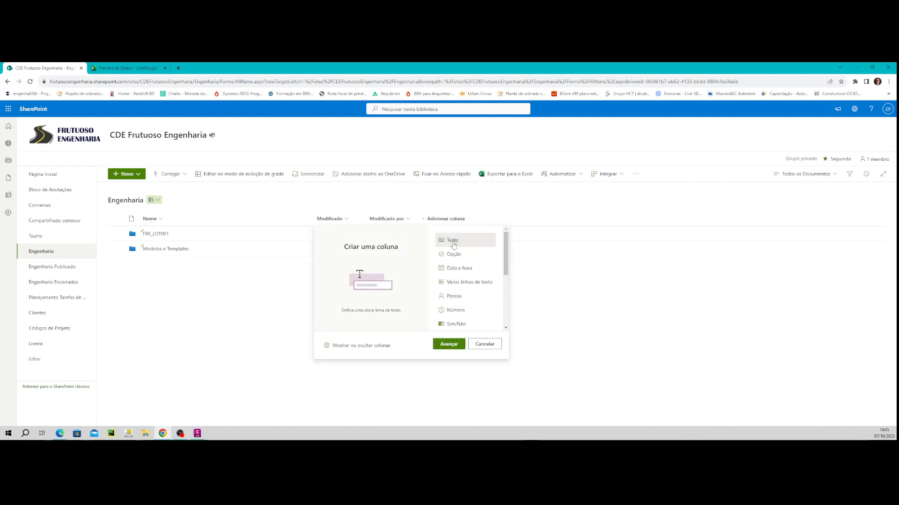
click(448, 344)
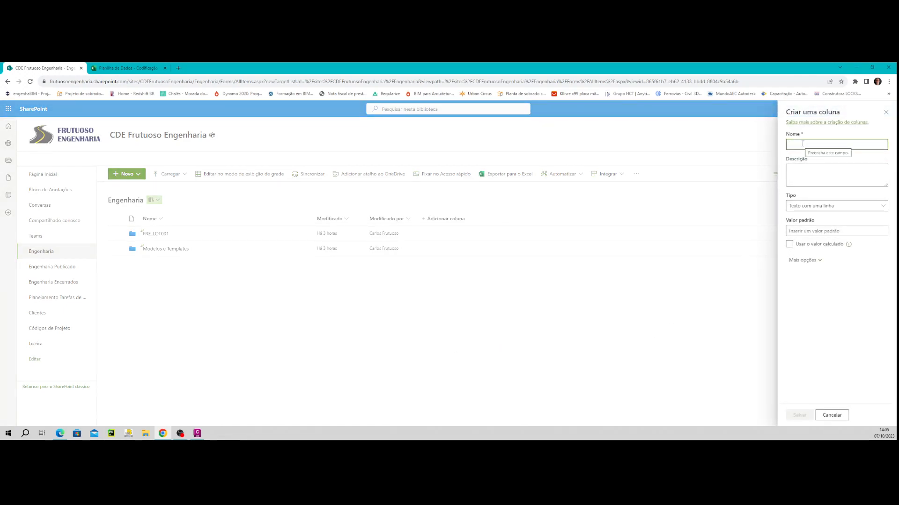
text(c)
key(BackSpace)
text(Codigo Interno)
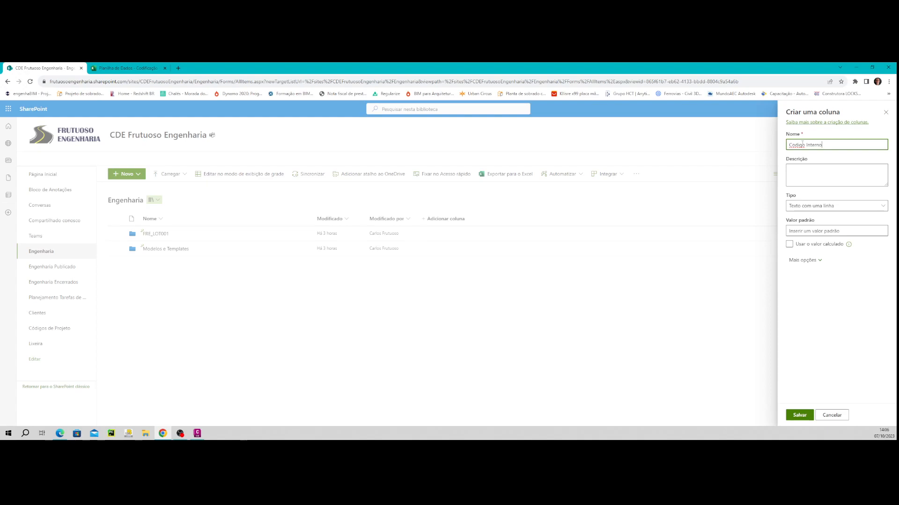
right_click(802, 144)
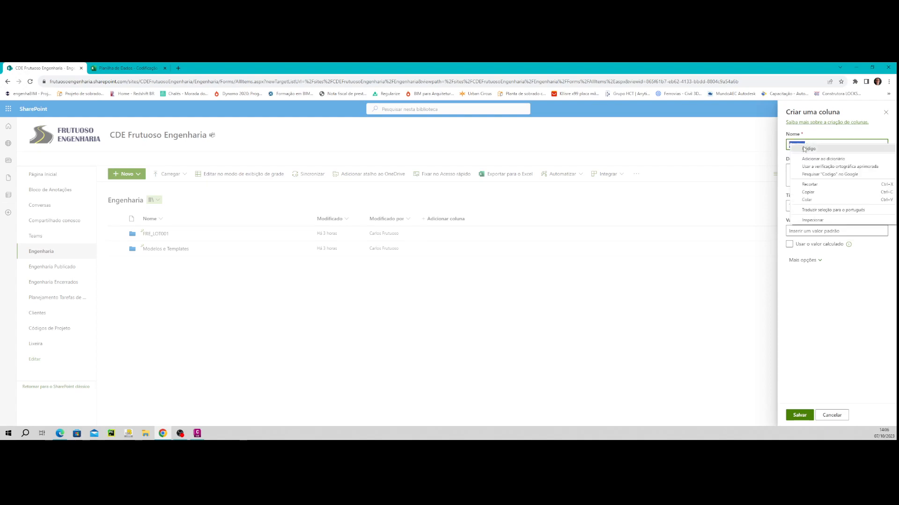
click(809, 148)
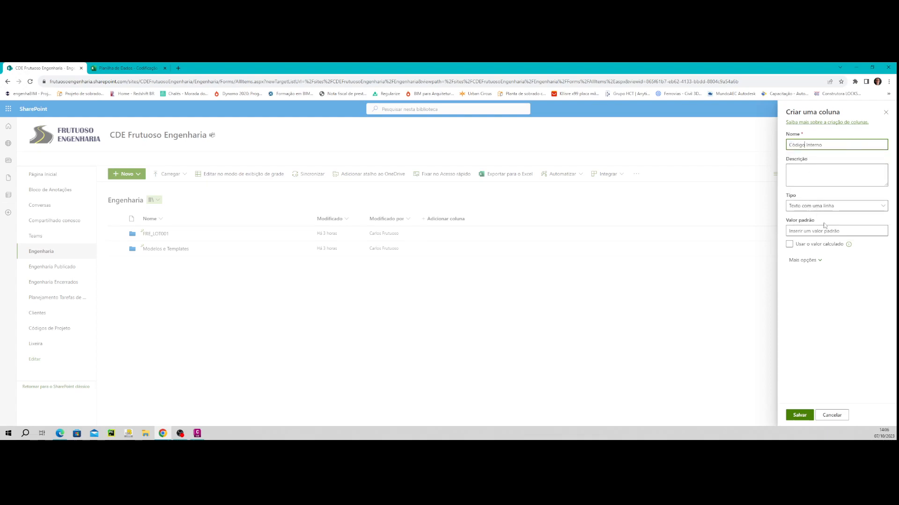
click(806, 414)
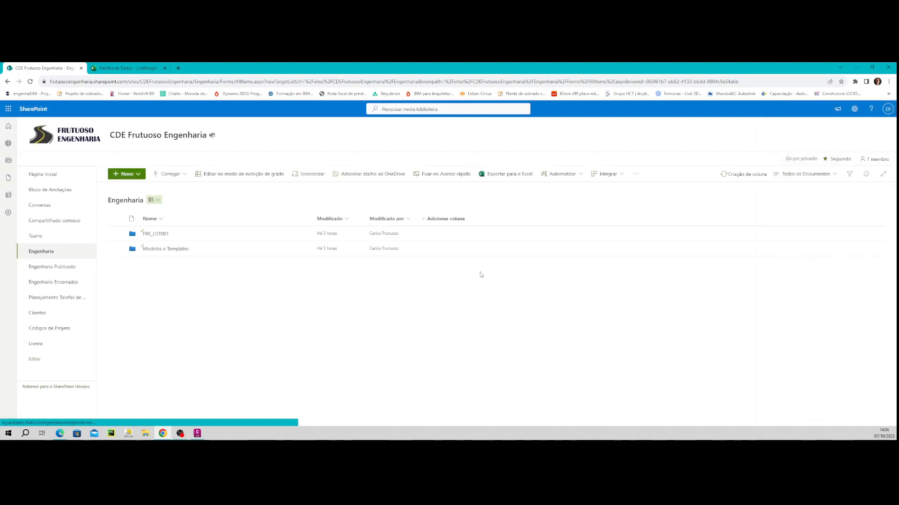
drag(442, 218, 323, 217)
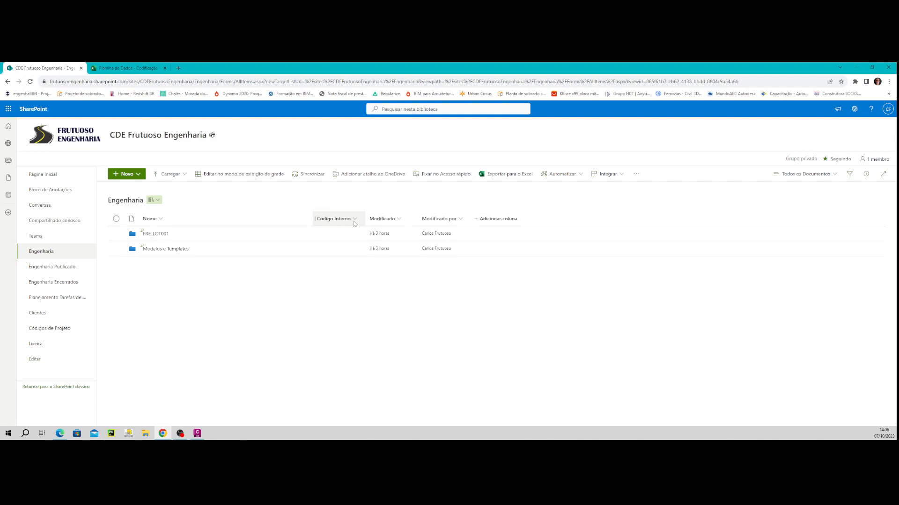
Start a new choice column named "Revisão" in the Engenharia library.
click(499, 218)
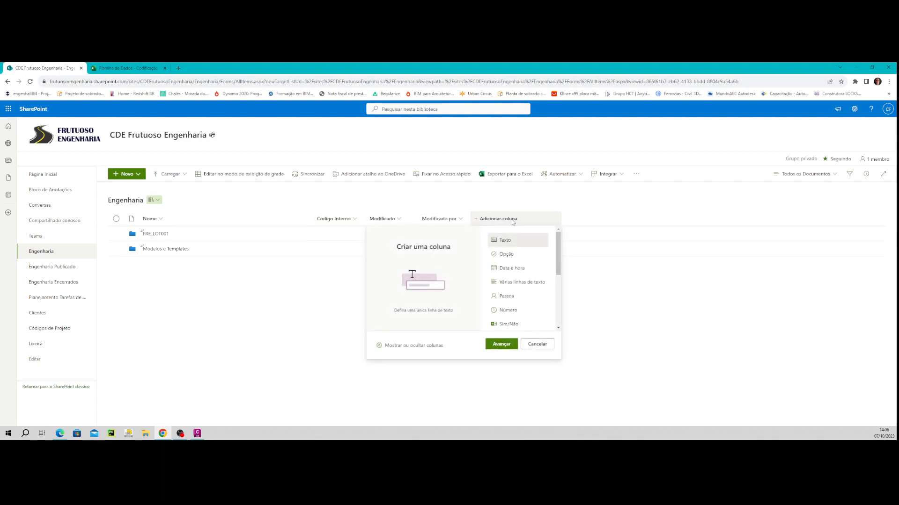
click(508, 255)
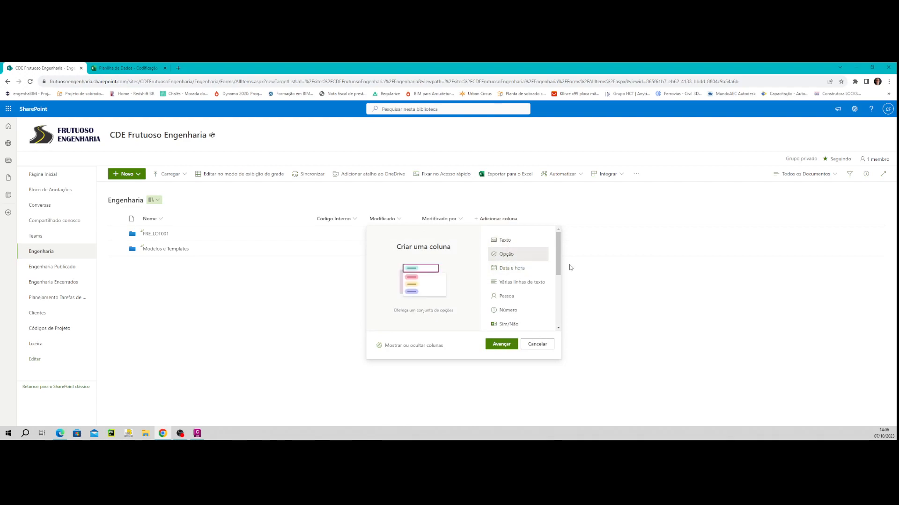
click(501, 344)
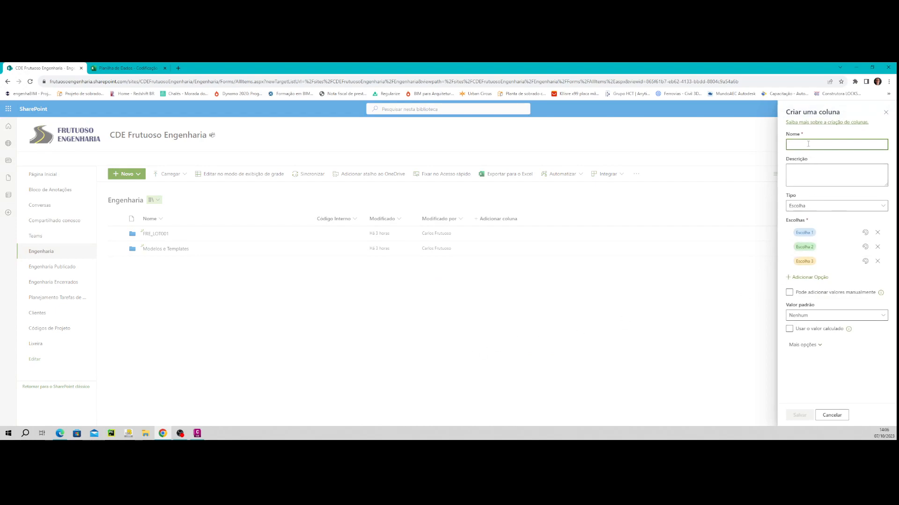
text(Revisão)
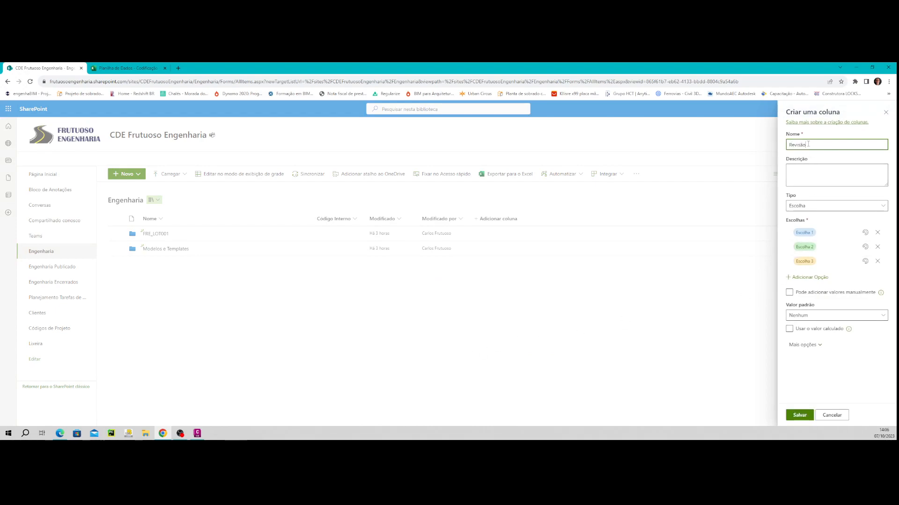
Rename the first choice of the new Revisão column to "REV_A".
click(802, 233)
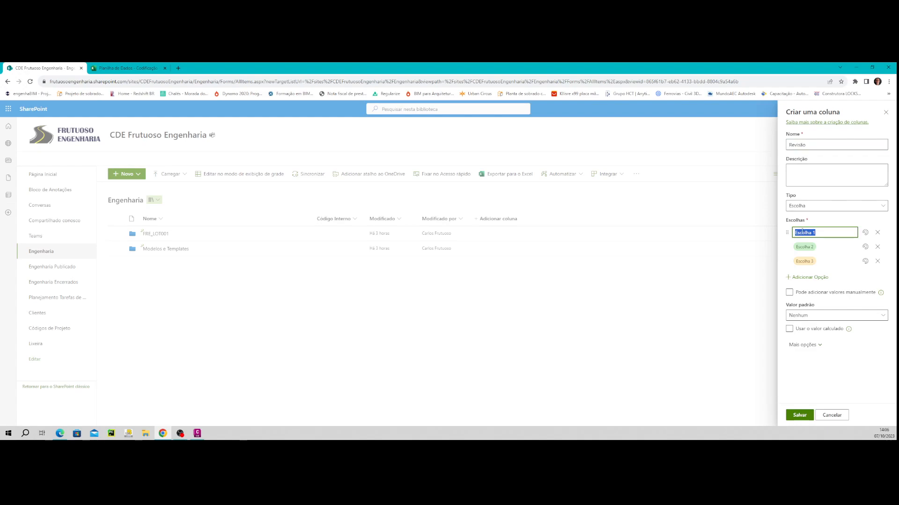
text(Res)
key(BackSpace)
key(BackSpace)
key(BackSpace)
key(BackSpace)
key(BackSpace)
text(REV)
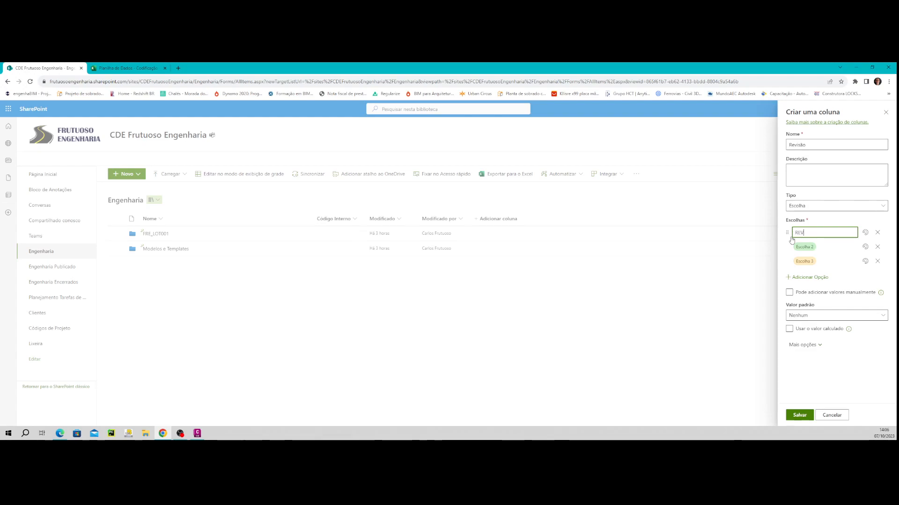
text(_A)
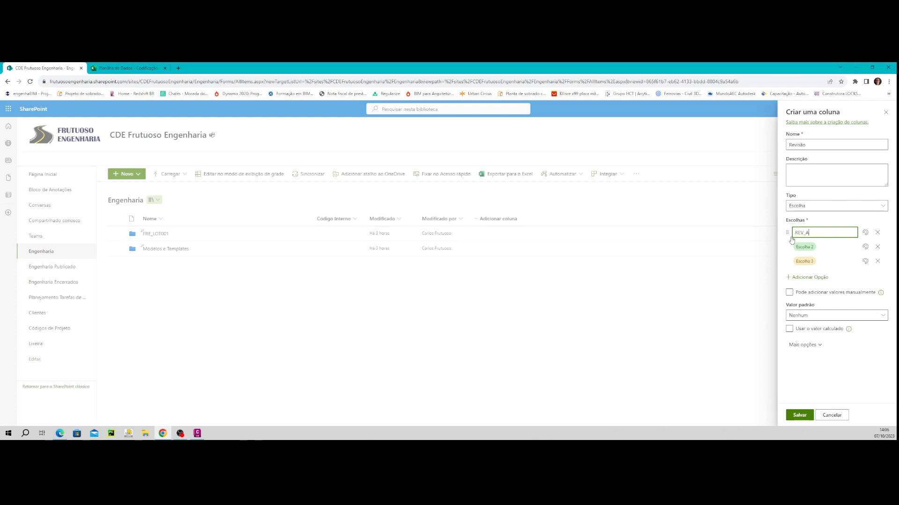
Rename the second and third choices to "REV_B" and "REV_C", and add a fourth choice named "REC_D".
click(805, 246)
text(REV_B)
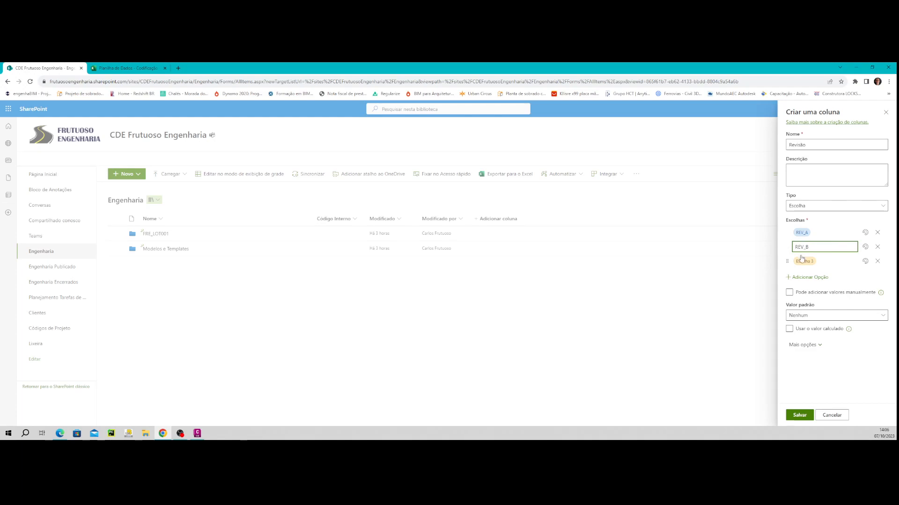
click(801, 260)
text(REV_C)
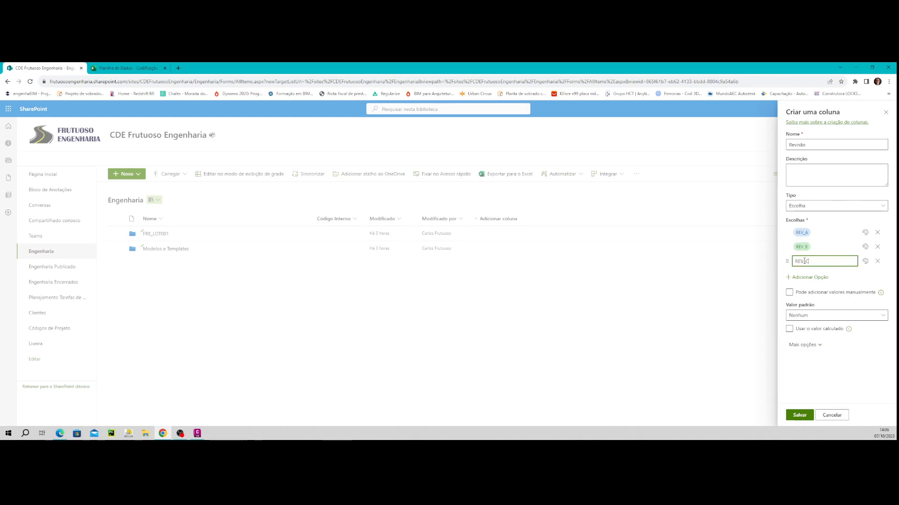
click(804, 277)
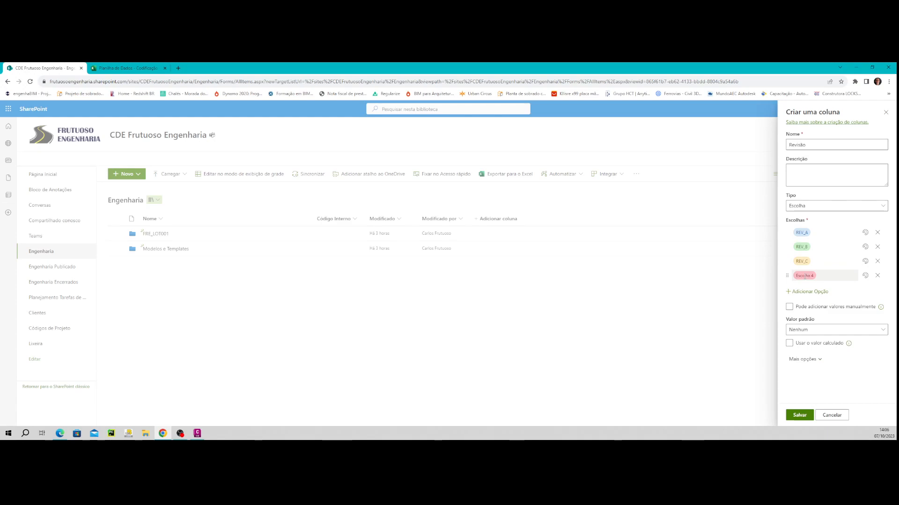
text(REC_D)
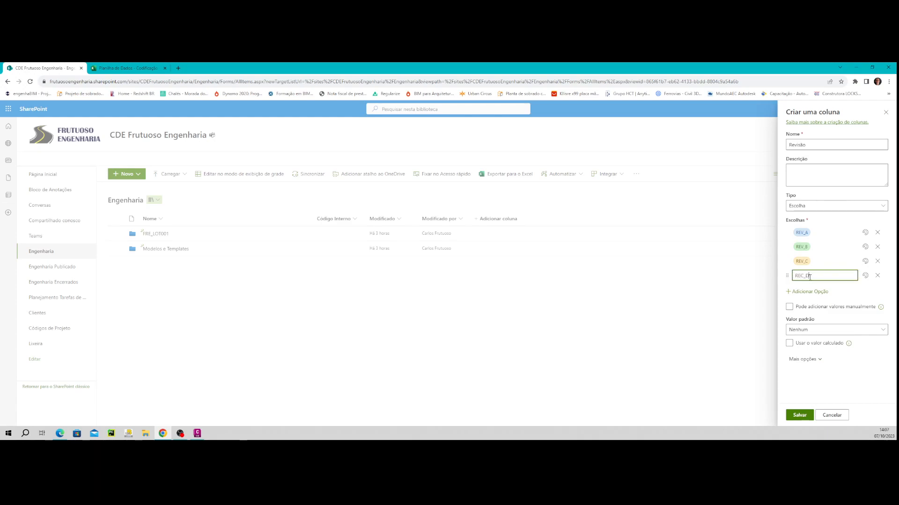
Save the Revisão column and place it between Código Interno and Modificado in the Engenharia library.
click(860, 386)
click(799, 415)
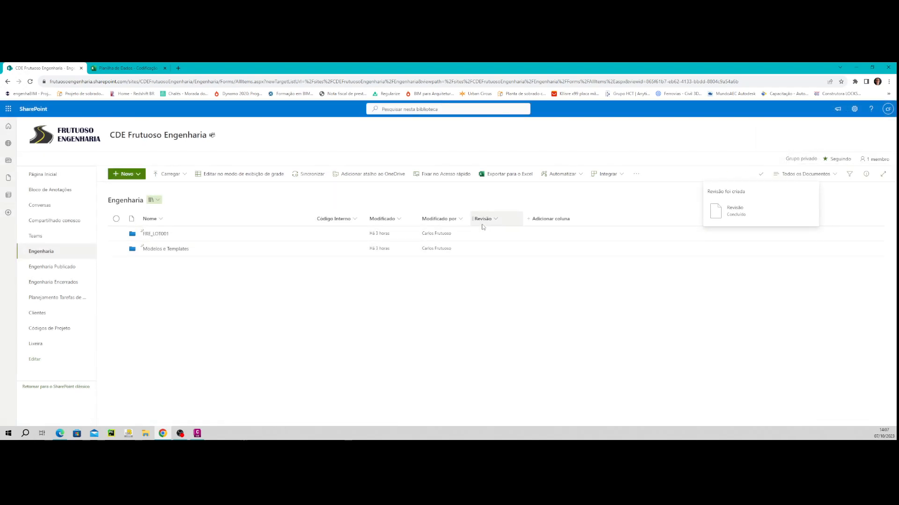
drag(495, 226, 381, 226)
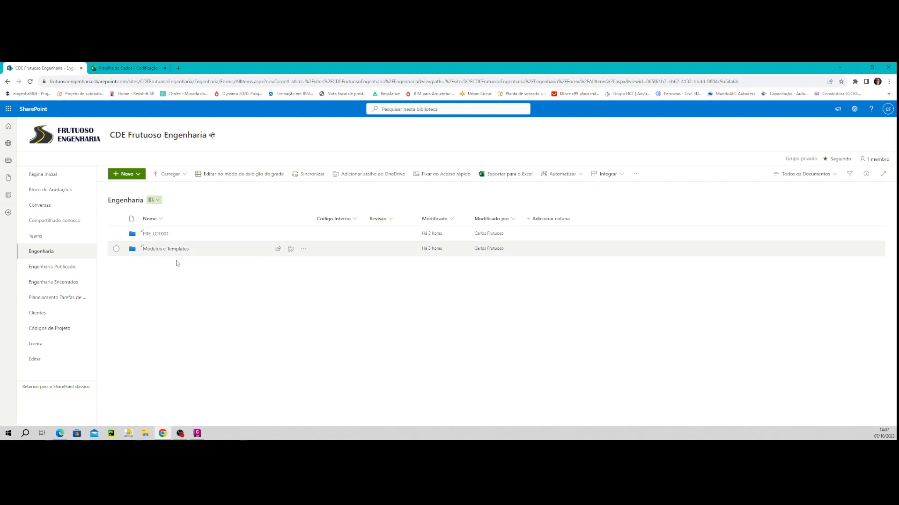
Open the properties of "C3D_PROJETO GEOMÉTRICO LOTEAMENTO.dwg" in the Trabalho folder under FRE_LOT001 > Geométrico.
click(160, 234)
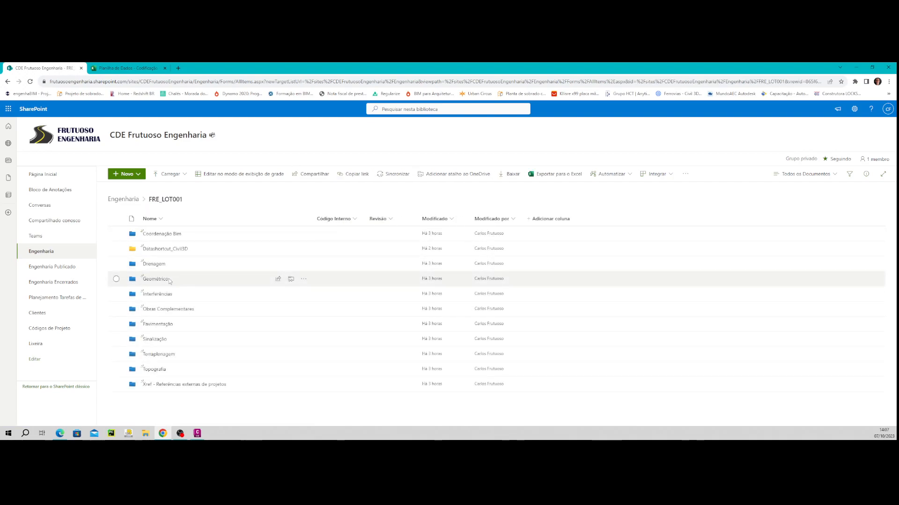
click(162, 280)
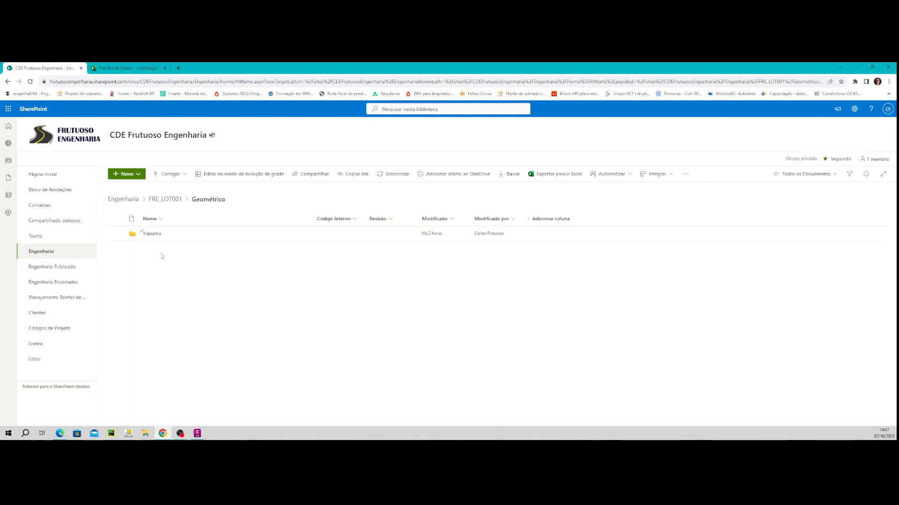
click(152, 234)
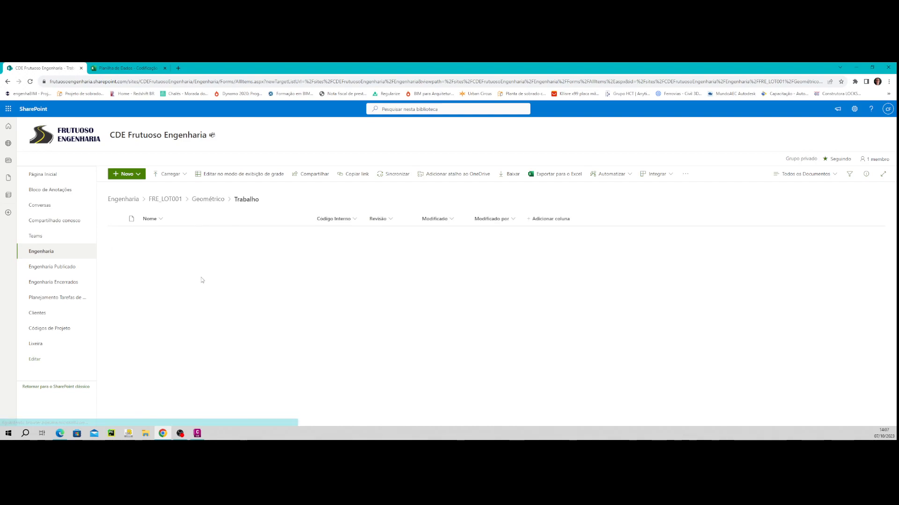
click(116, 249)
click(304, 251)
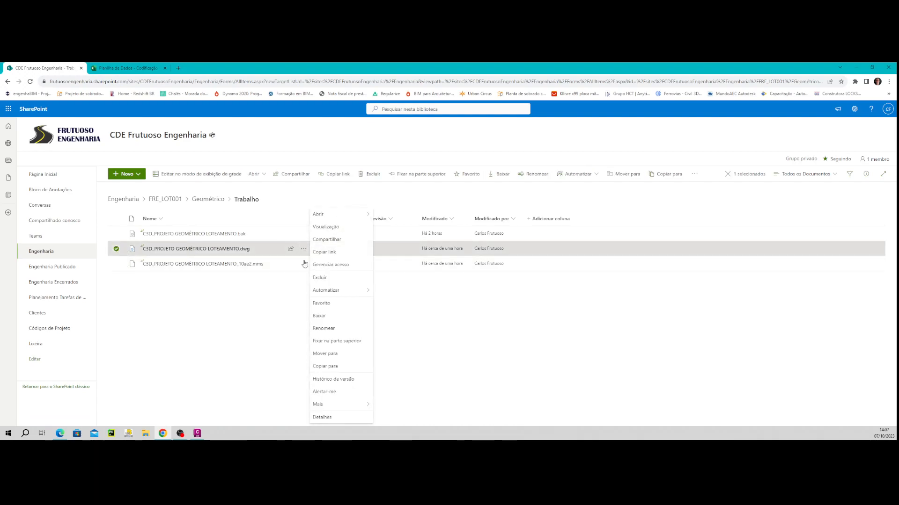
mouse_move(349, 405)
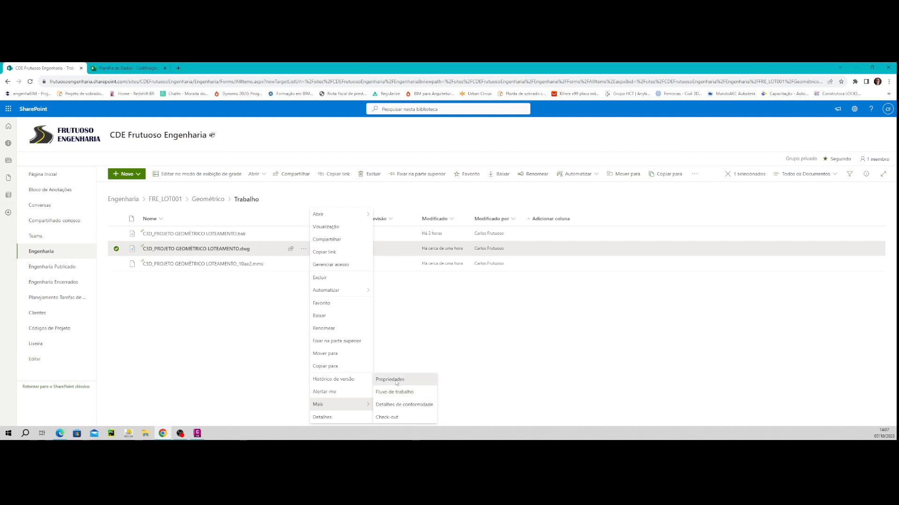
click(390, 380)
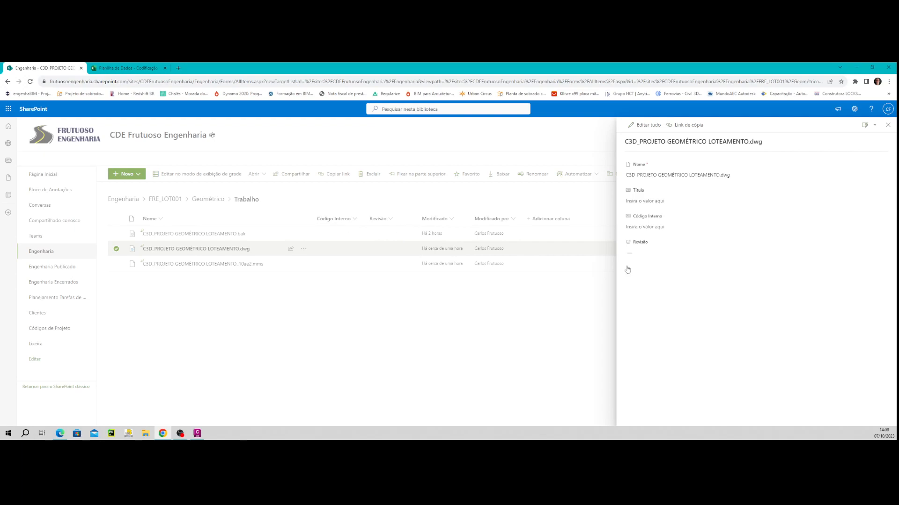
Set the DWG file's Revisão to REV_A, close its properties and deselect the file.
click(642, 253)
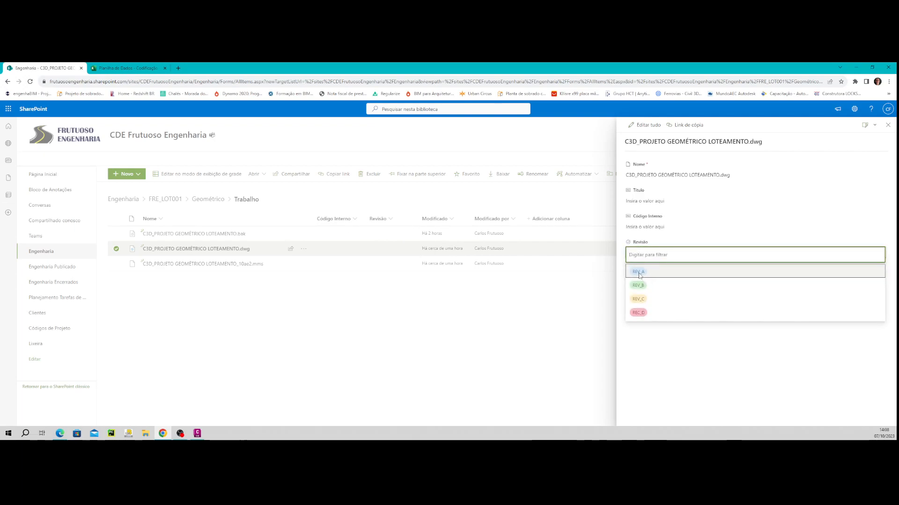
click(648, 270)
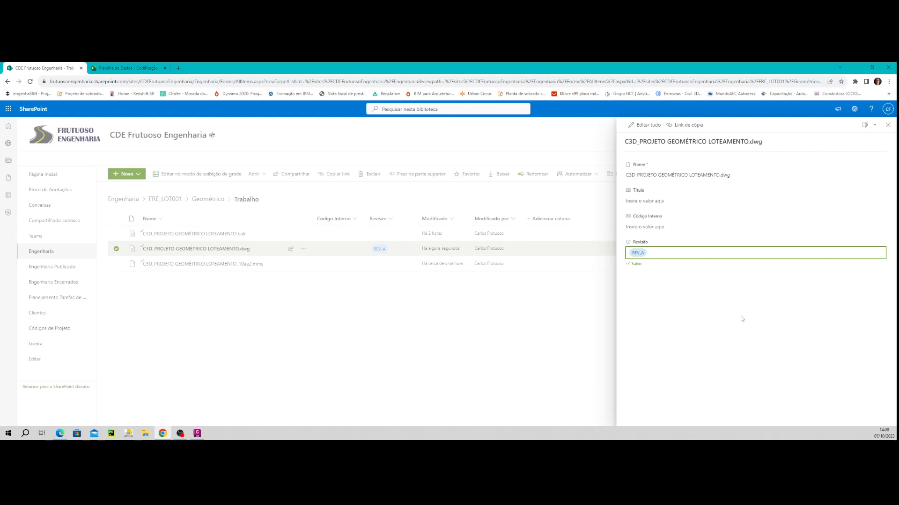
click(888, 125)
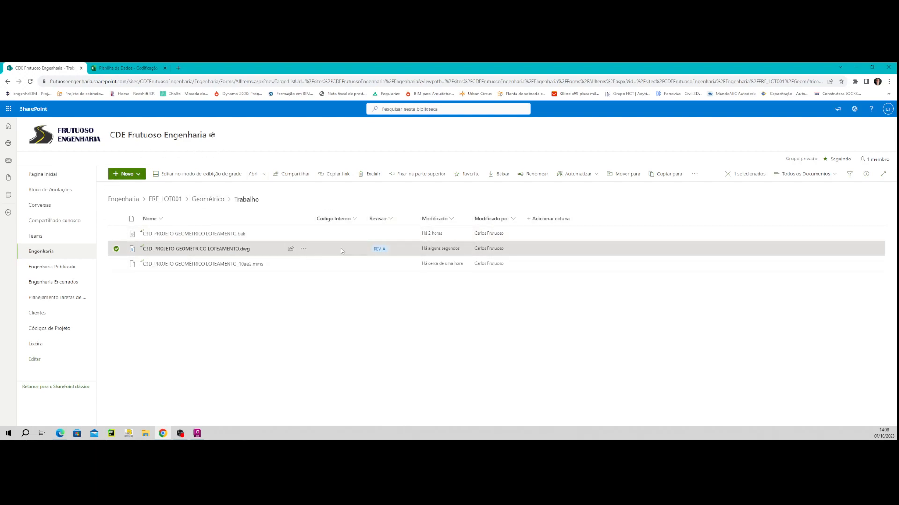
click(670, 350)
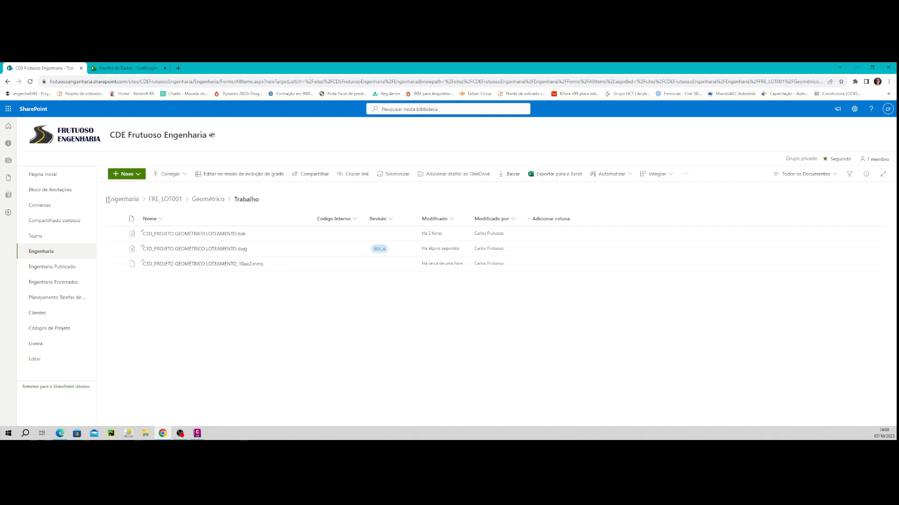
Go back up to the FRE_LOT001 folder and view the Códigos de Projeto list.
click(208, 200)
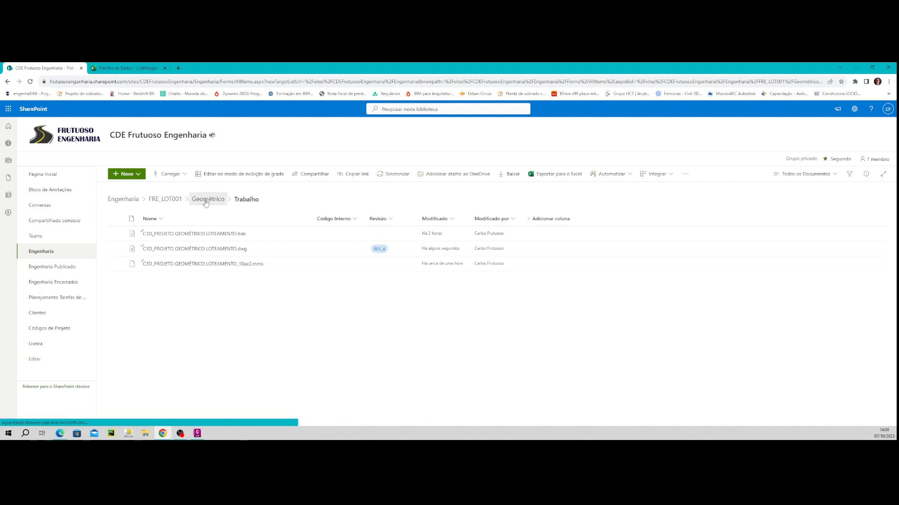
click(167, 201)
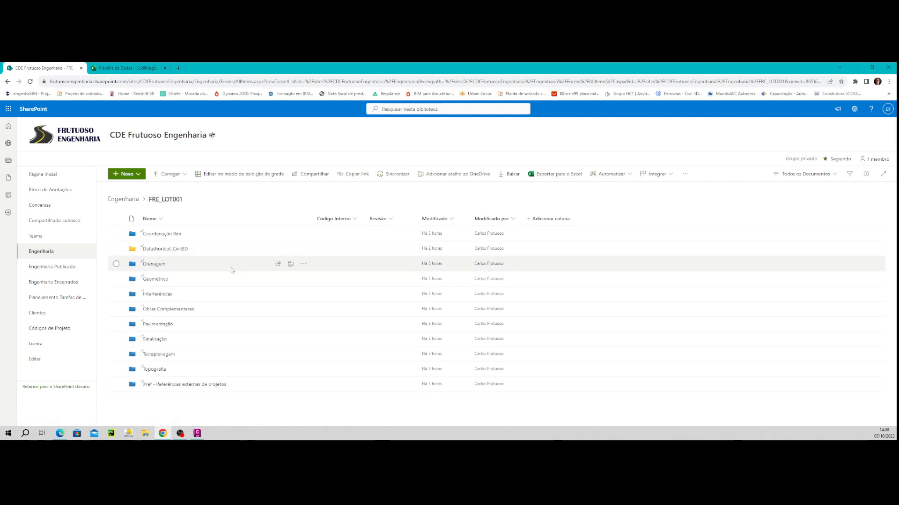
click(49, 334)
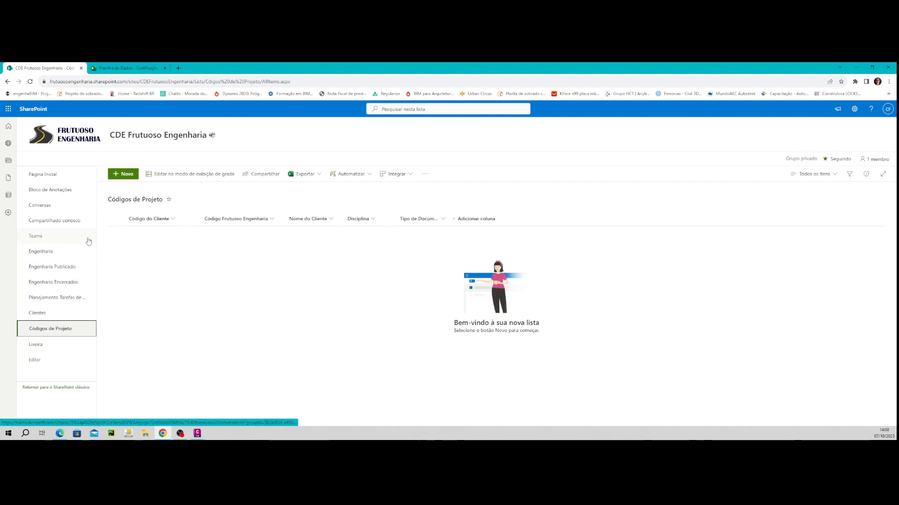
Start a new list from the site's home page and preview the Rastreador de problemas template before returning to the template selection.
click(42, 174)
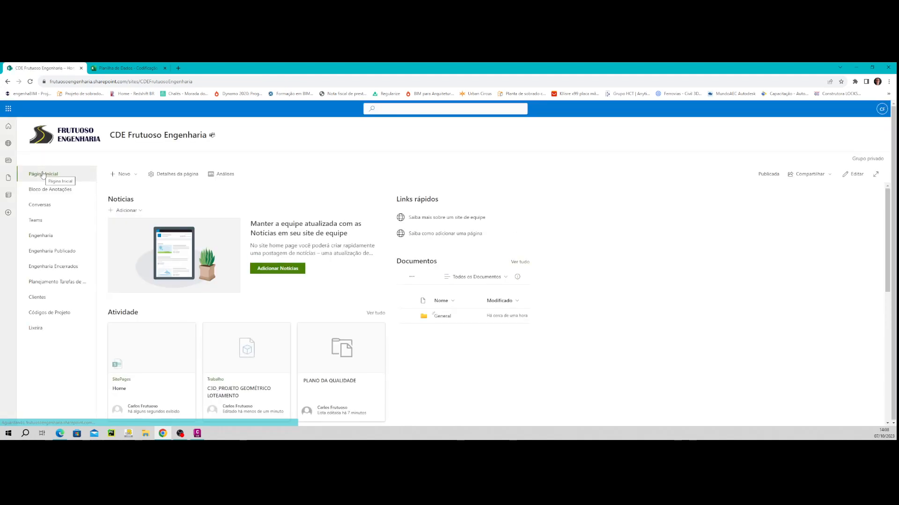
click(123, 174)
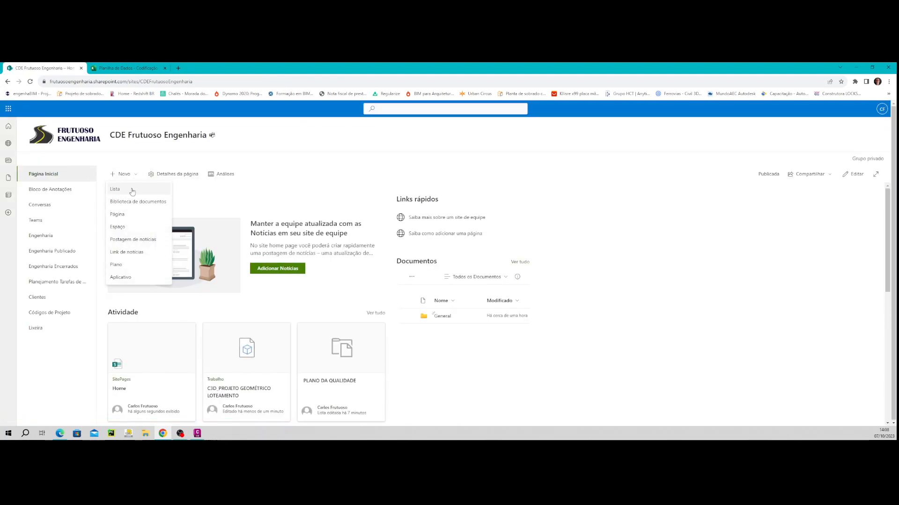
click(124, 189)
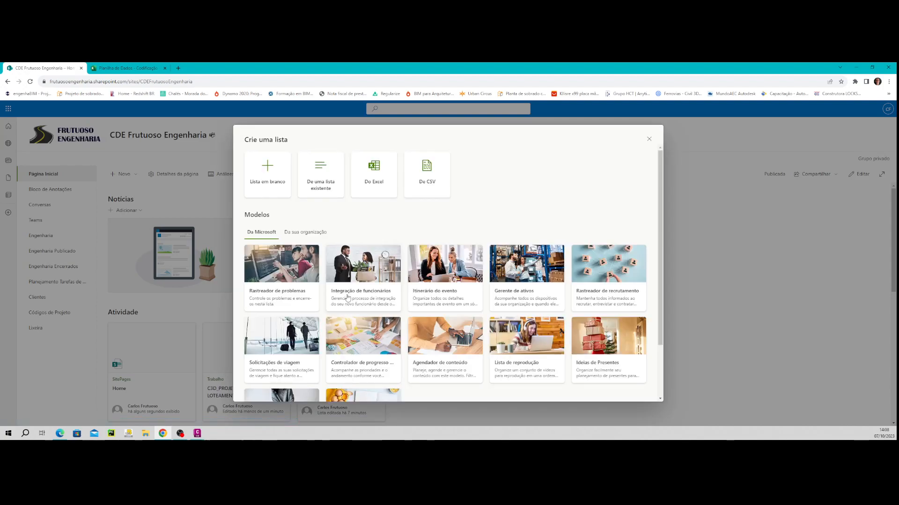
click(274, 296)
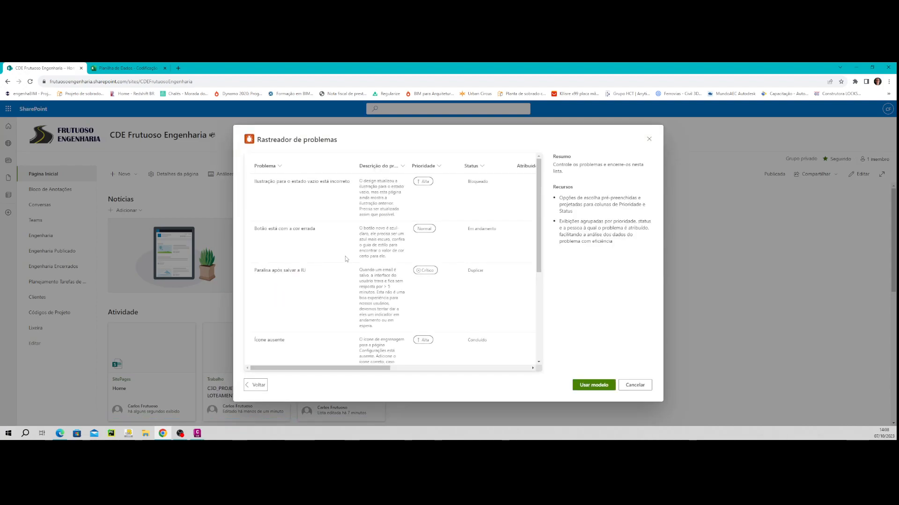
scroll(341, 268, down, 3)
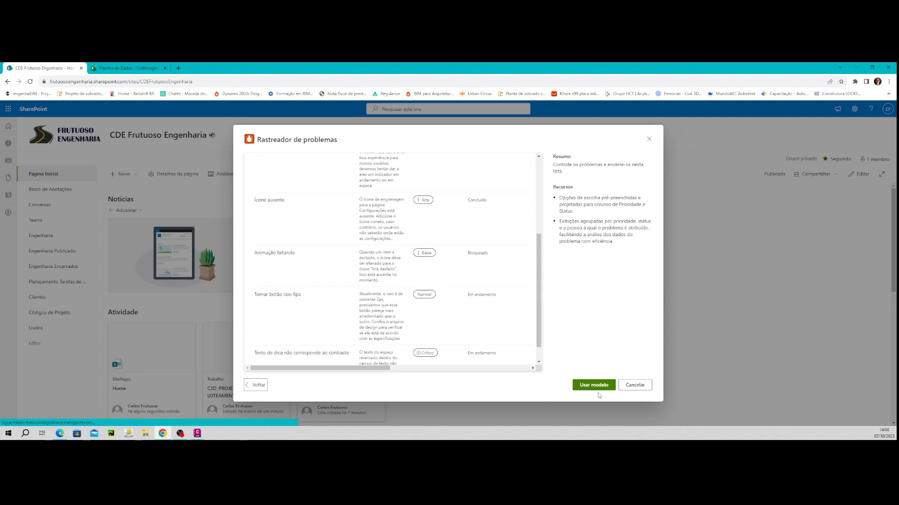
click(256, 386)
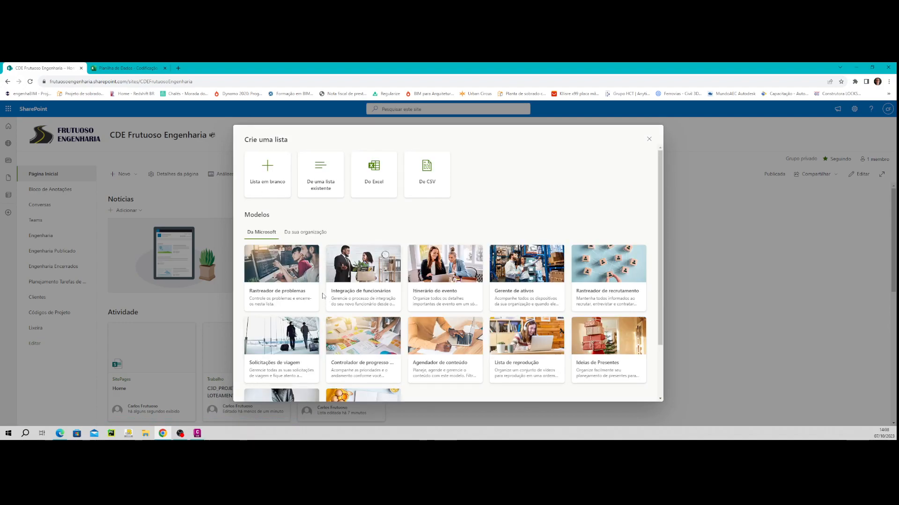
scroll(323, 297, down, 2)
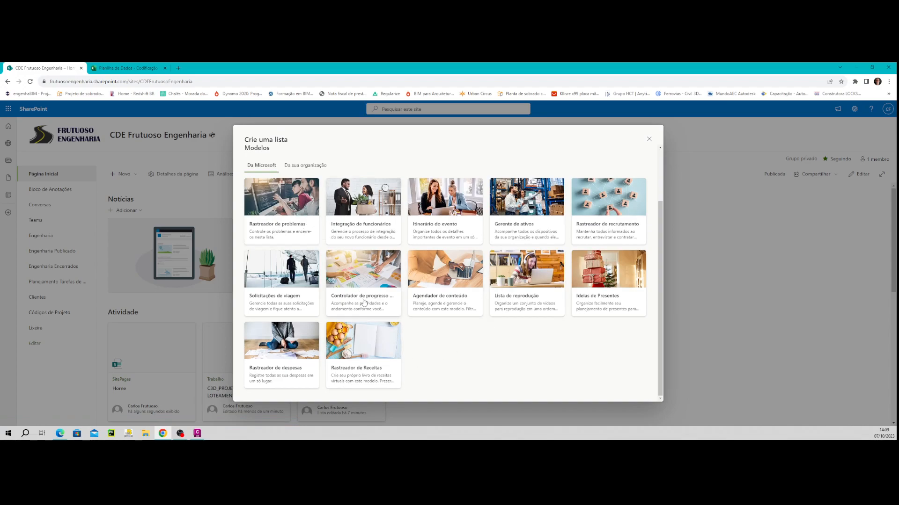
Use the Rastreador de problemas template for the new list and name it "Não conformidades - issues".
click(288, 223)
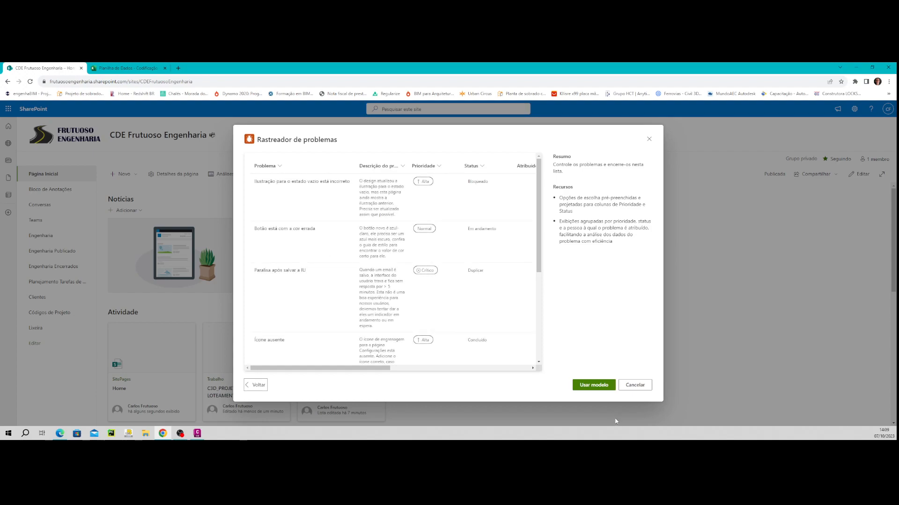
click(594, 385)
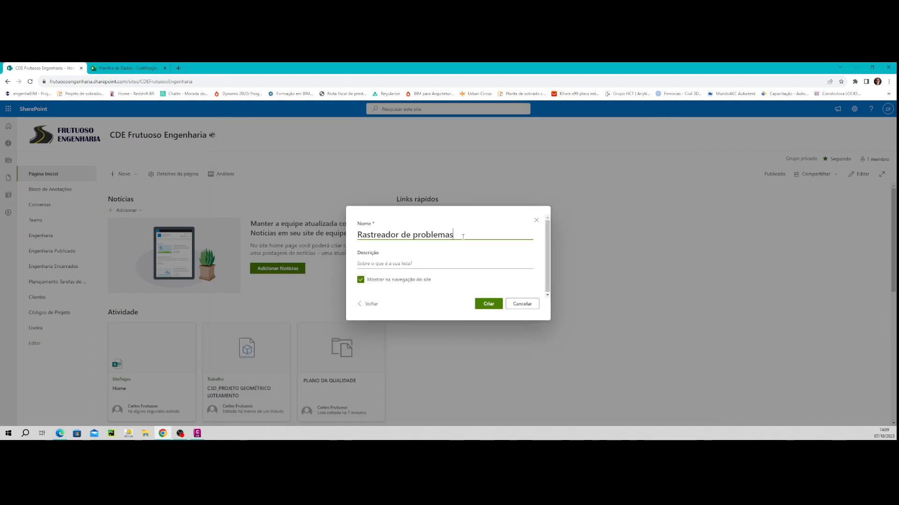
drag(466, 235, 335, 246)
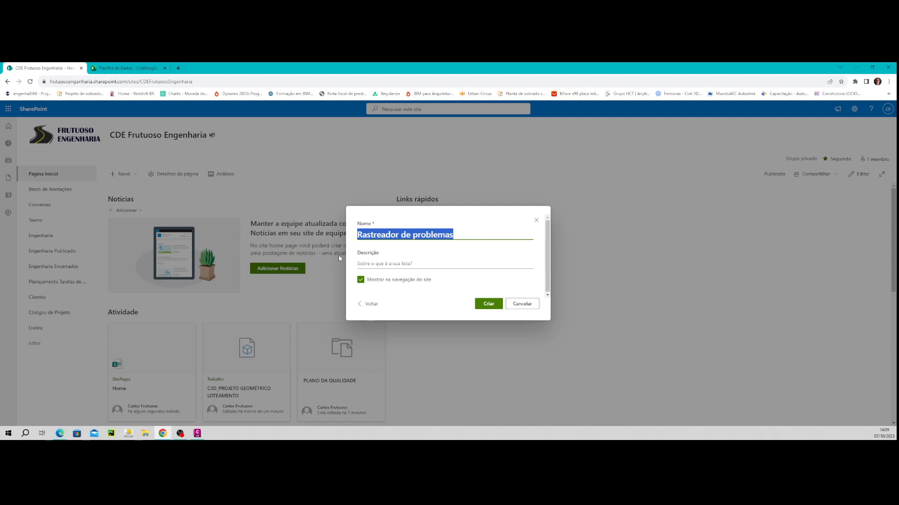
text(Não c)
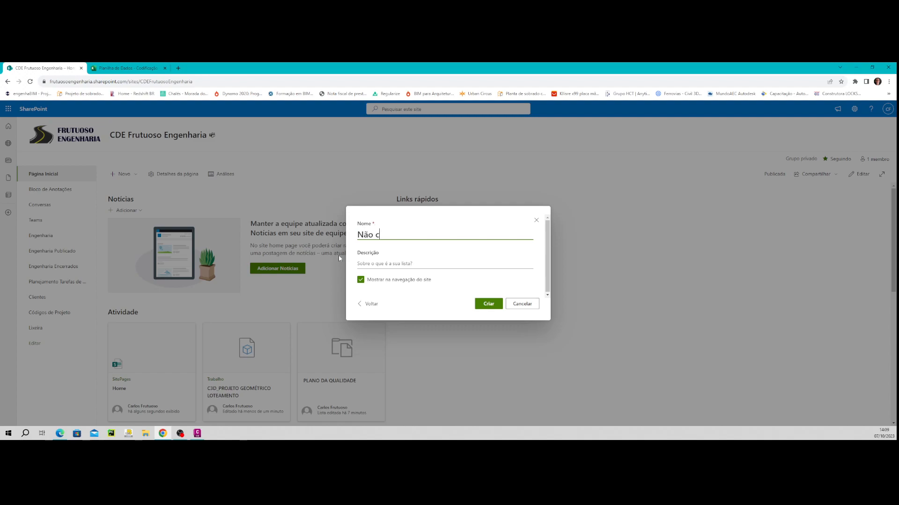
text(onformidades - issues)
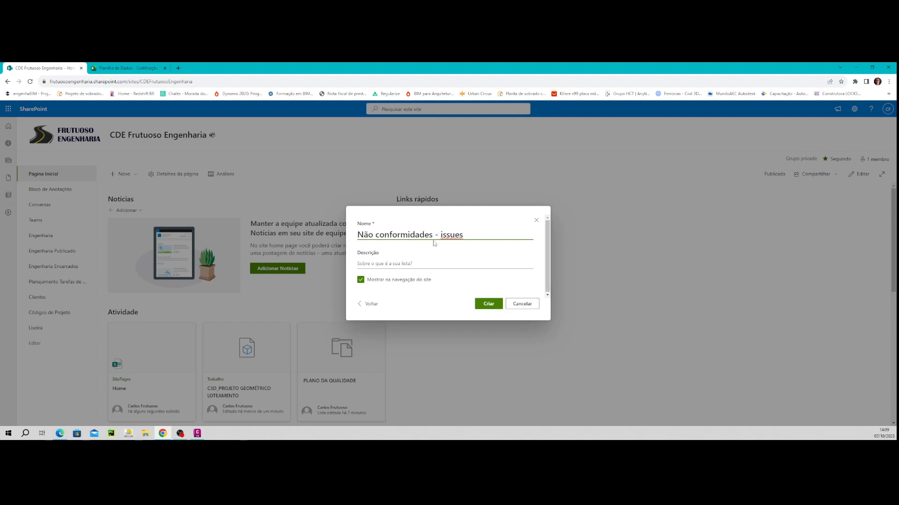
Add a list description mentioning "conformidades entre disciplinas e modelagens" and create the list.
click(395, 266)
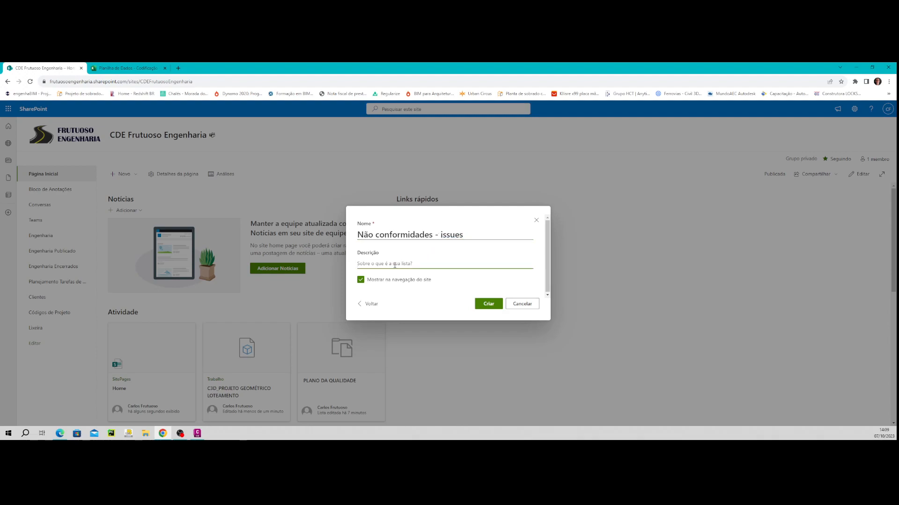
text(Lis)
text(conformidades entre dis)
text(ciplinas e modelagens)
click(489, 304)
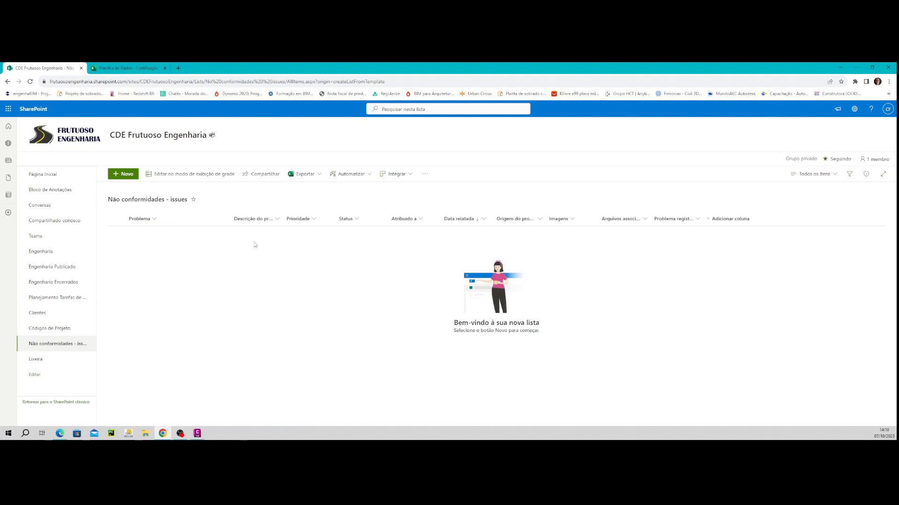
Widen the Descrição do problema, Origem do problema, Arquivos associados and Problema registrado por columns so their full headings fit.
drag(283, 218, 320, 219)
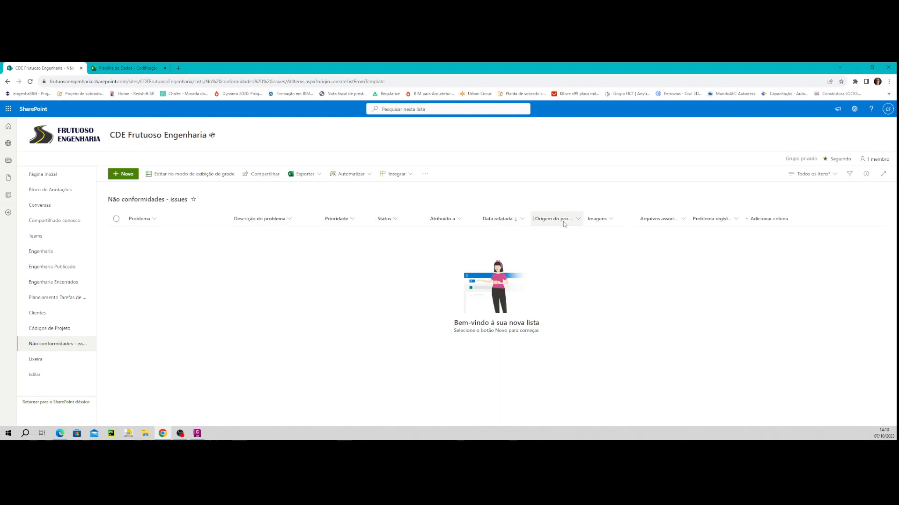
drag(584, 218, 612, 219)
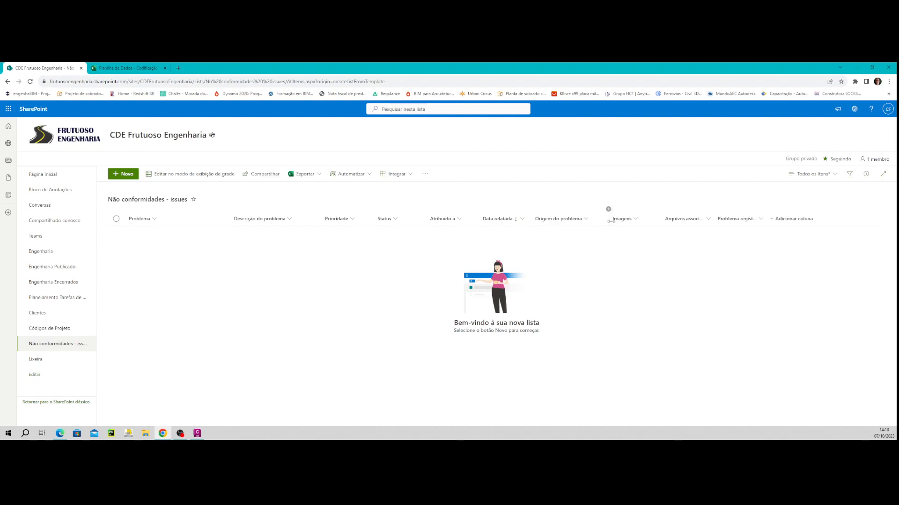
drag(713, 219, 801, 219)
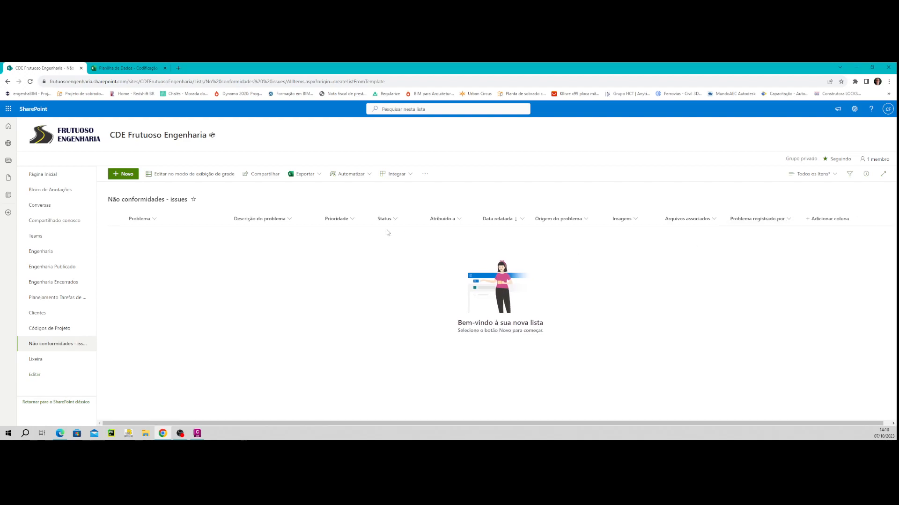
Open a new item form in the issues list, examine its Status choices and remaining fields, and cancel it.
click(123, 173)
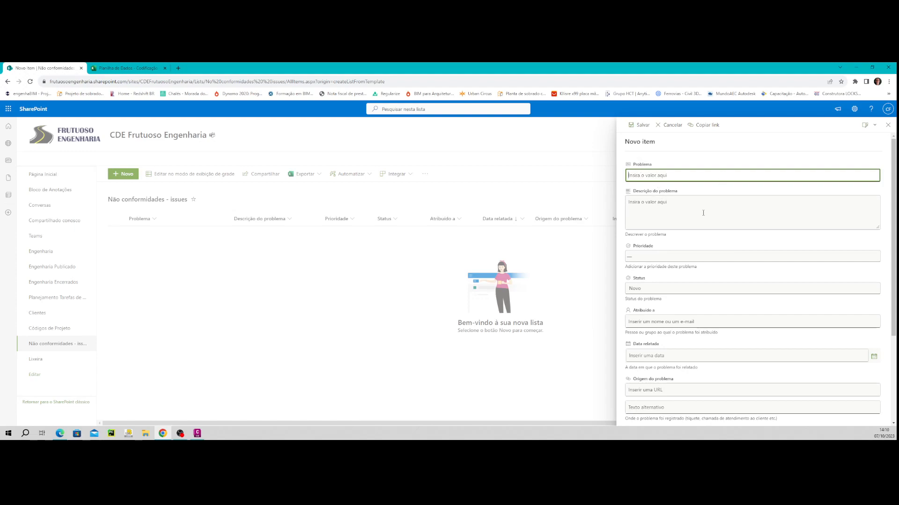
click(649, 292)
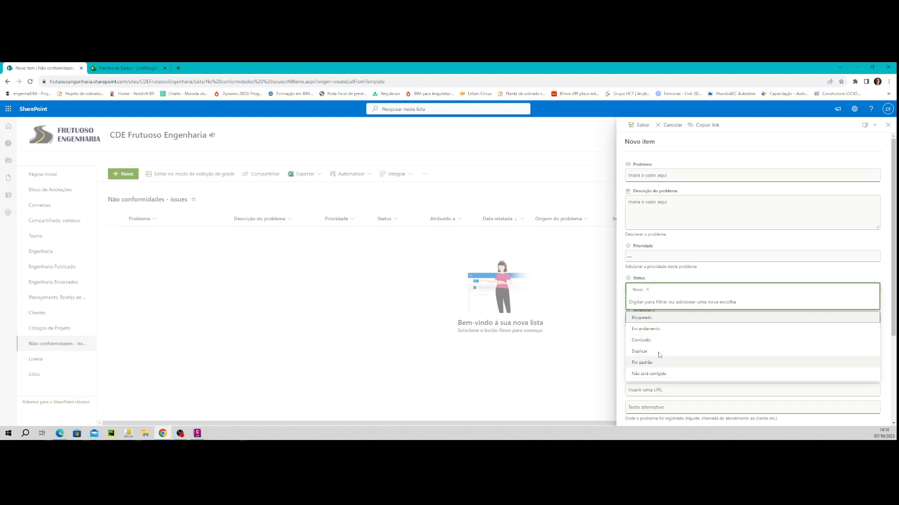
click(705, 275)
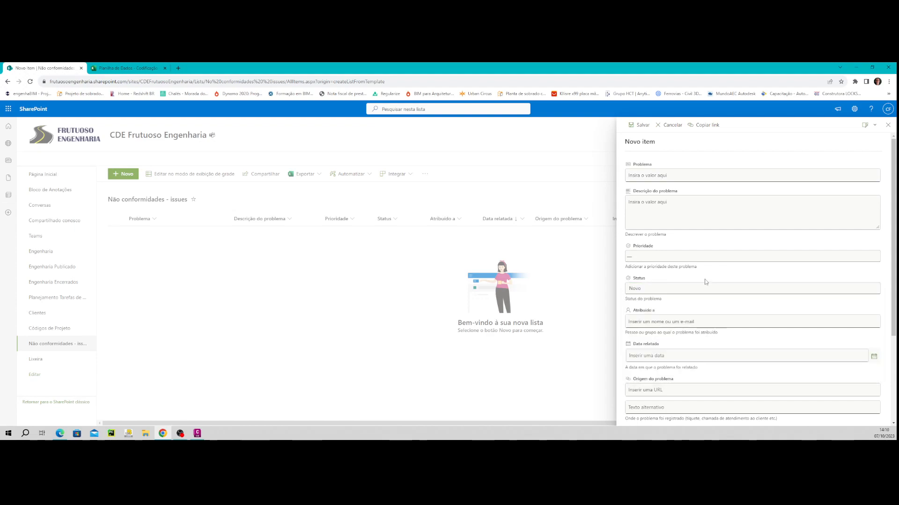
scroll(664, 322, down, 3)
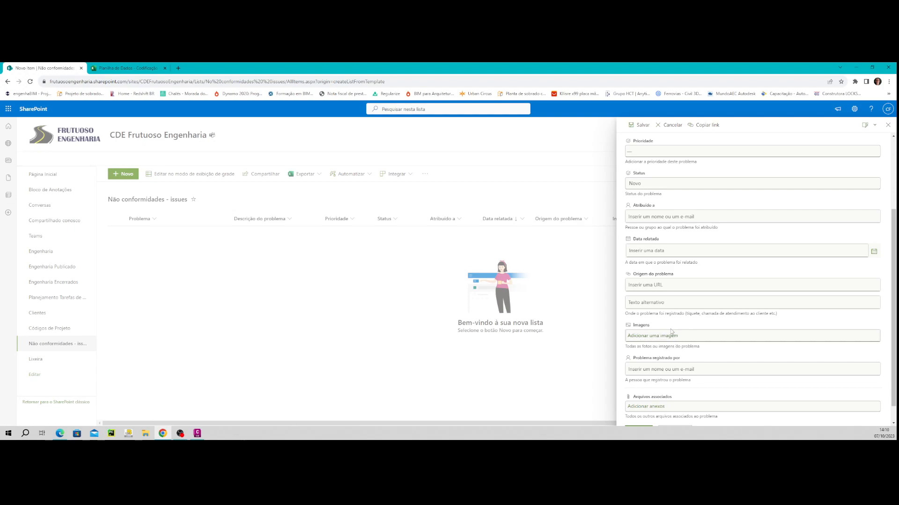
scroll(670, 332, down, 2)
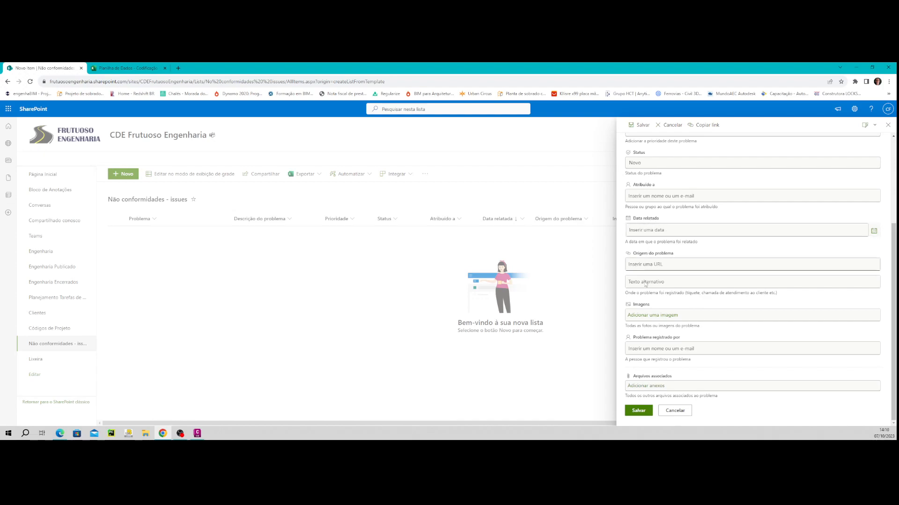
click(674, 411)
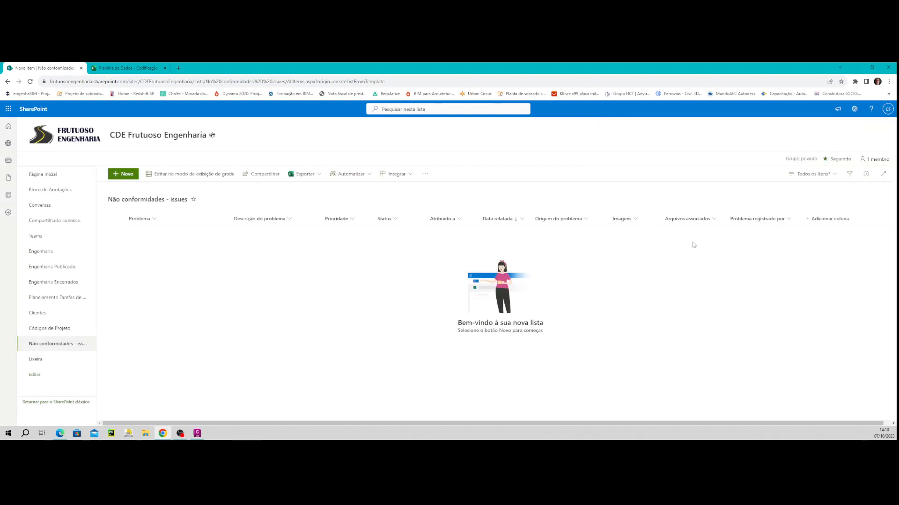
Add a Data e hora column named "Data para conclusão" and place it between Data relatada and Origem do problema.
click(825, 219)
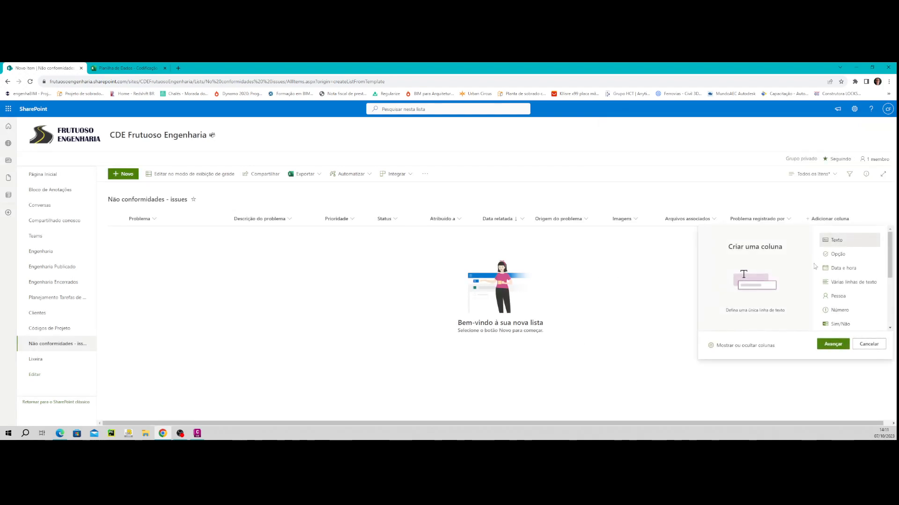
click(840, 268)
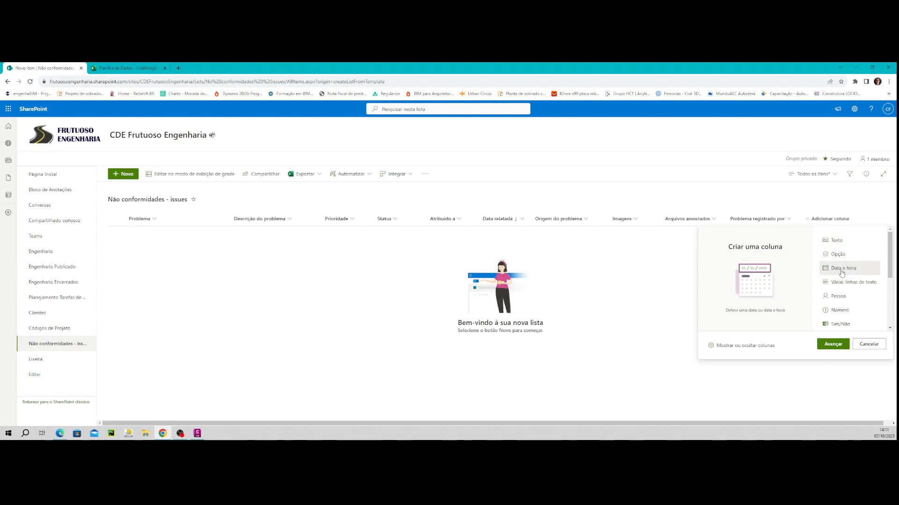
click(832, 345)
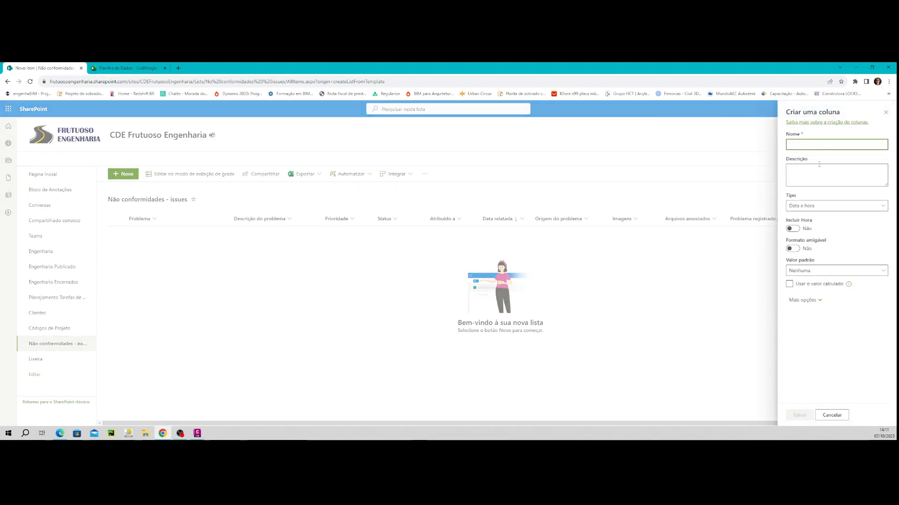
text(Data para c)
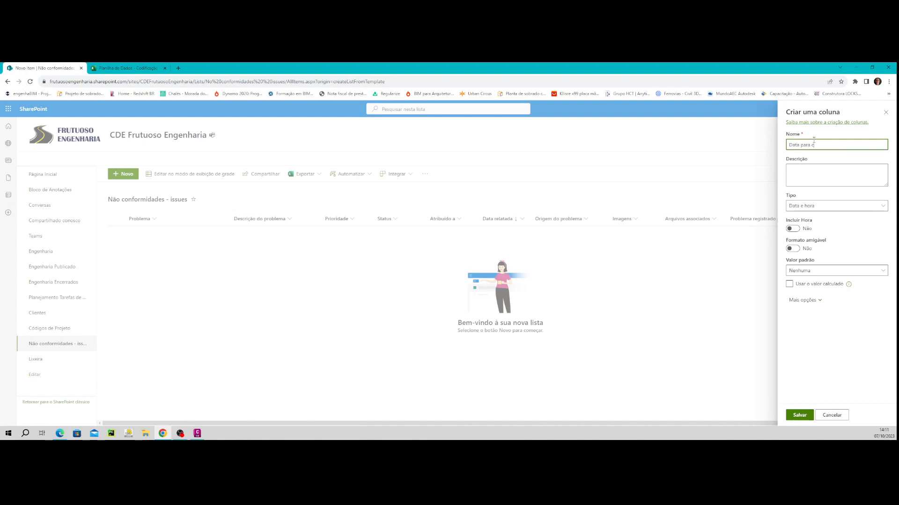
text(onclusão)
click(798, 415)
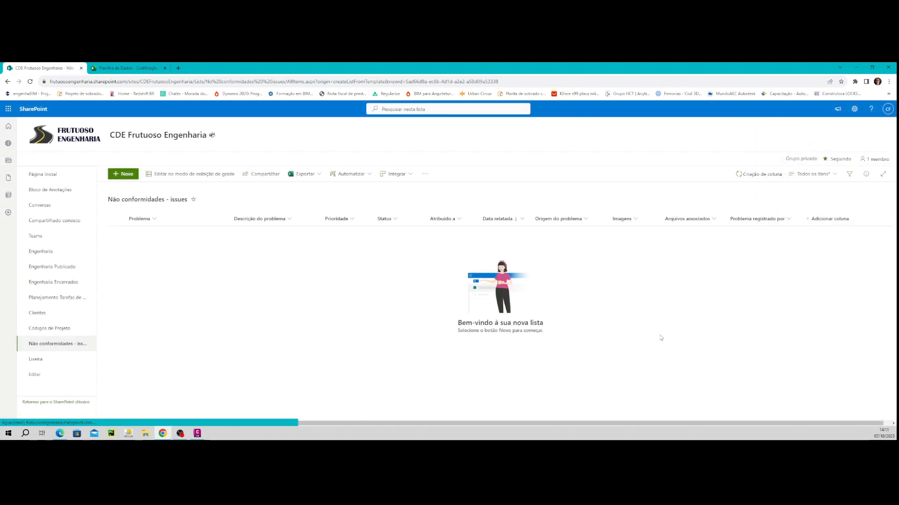
drag(825, 221, 556, 227)
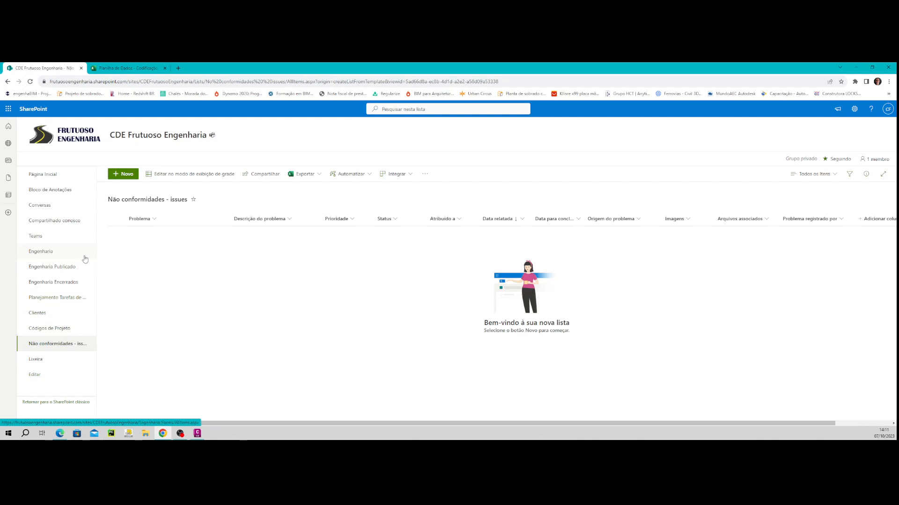
Review the site's home page and open the Conversas link, closing the Outlook page it opens.
click(49, 177)
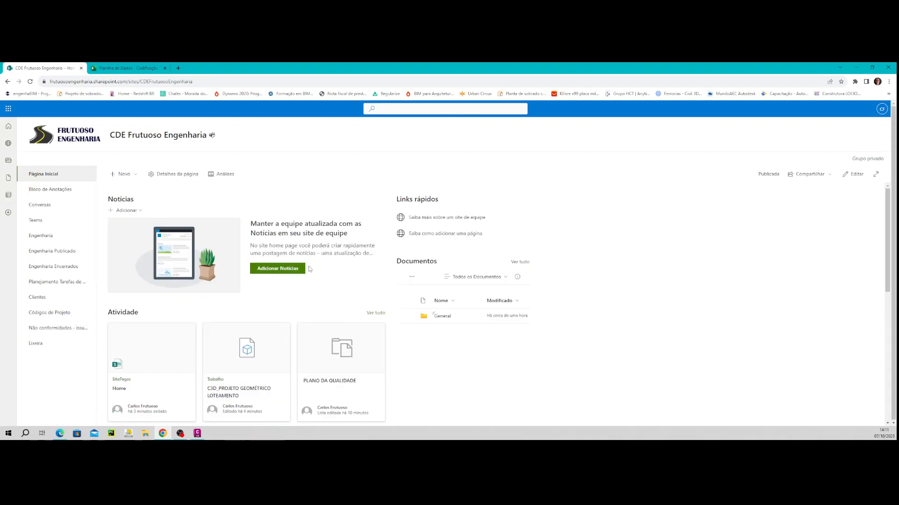
scroll(495, 303, down, 1)
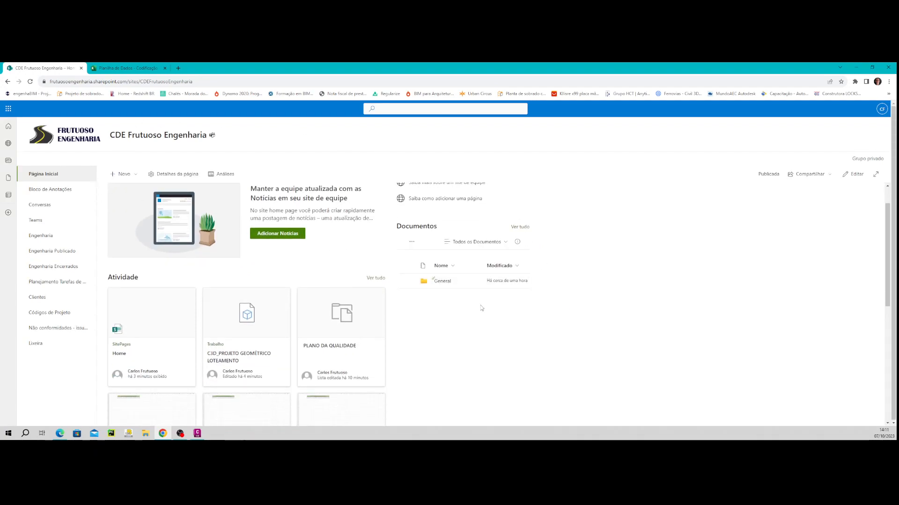
scroll(402, 340, up, 1)
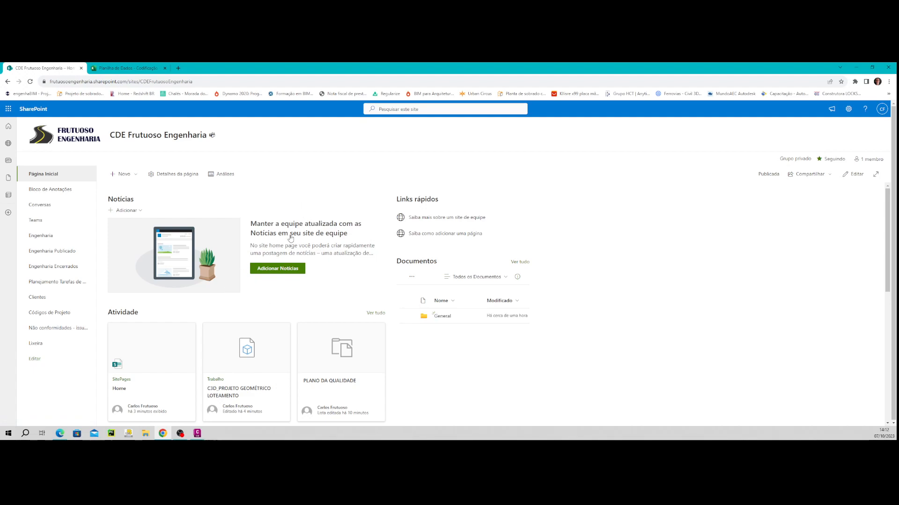
click(37, 202)
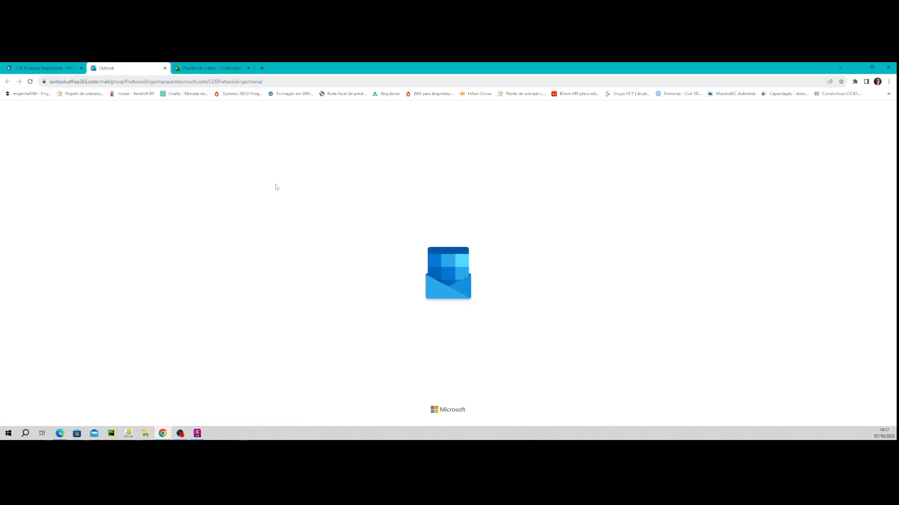
click(164, 68)
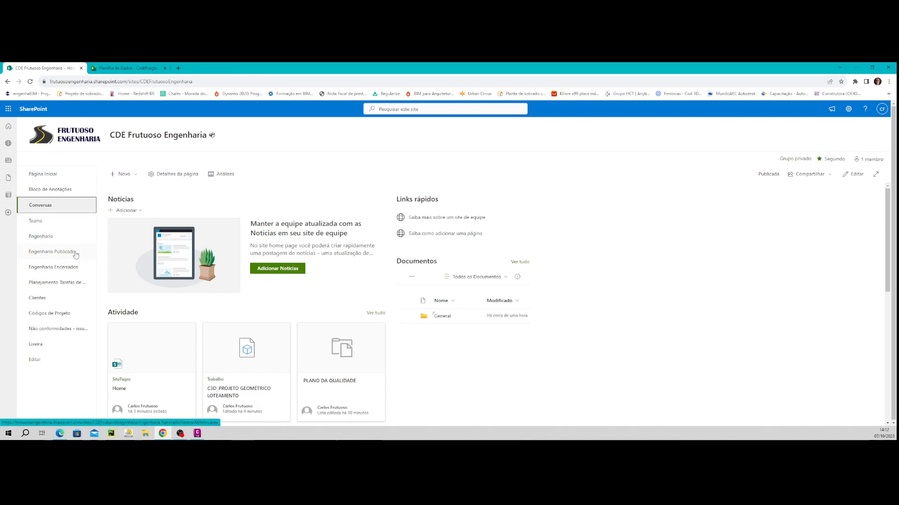
View the Engenharia and Engenharia Publicado libraries and examine the latter's Nome and Modificado column options.
click(53, 237)
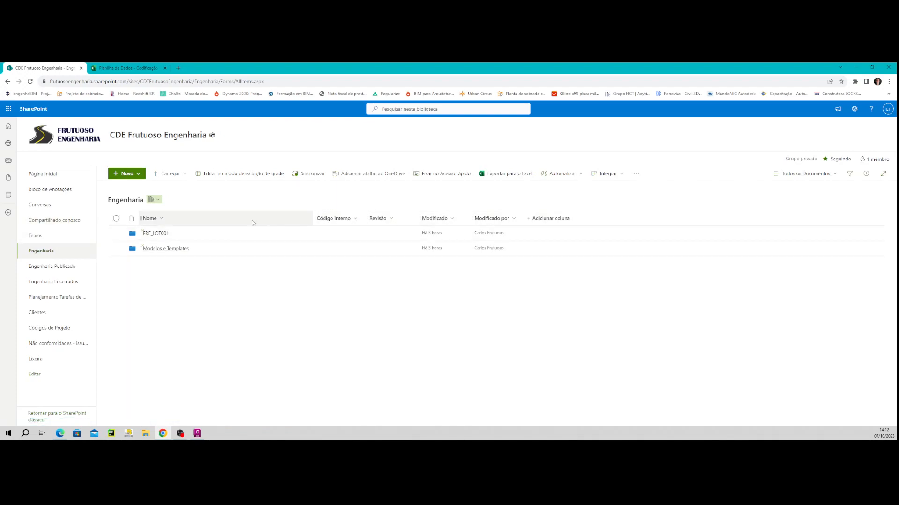
click(50, 269)
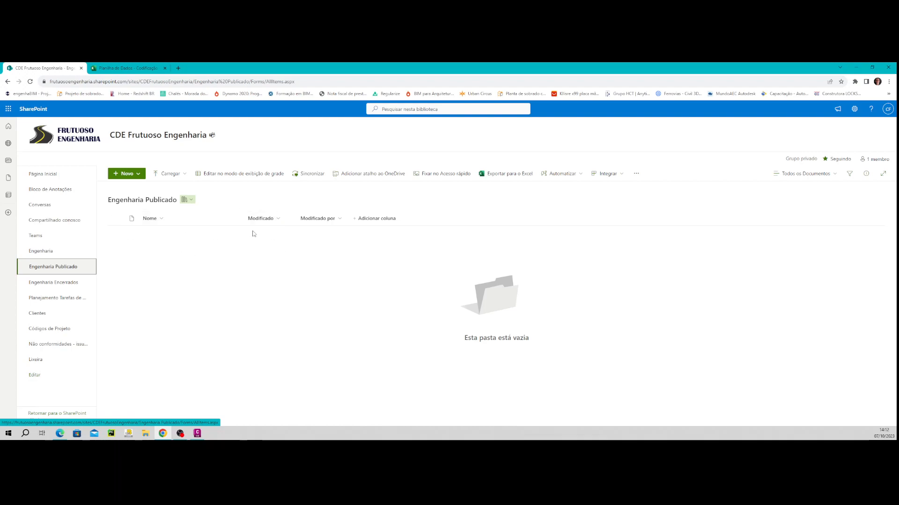
click(160, 220)
mouse_move(190, 258)
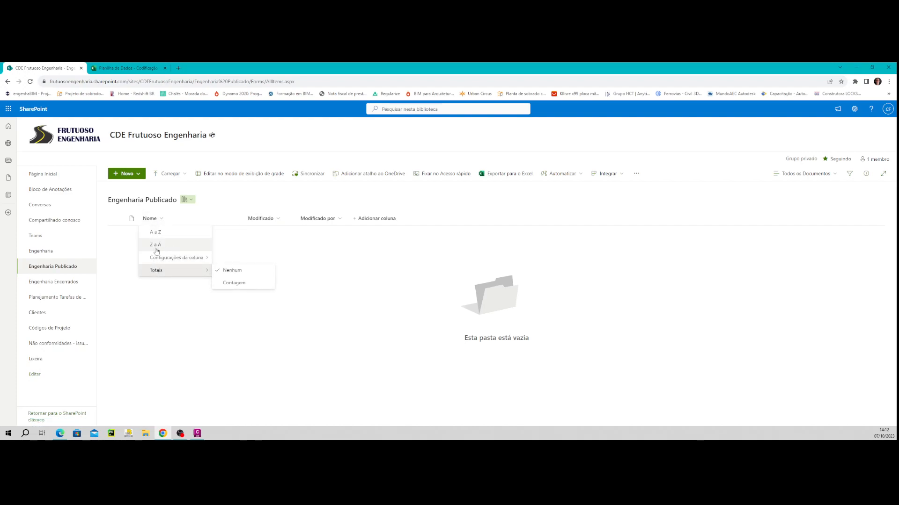
click(262, 219)
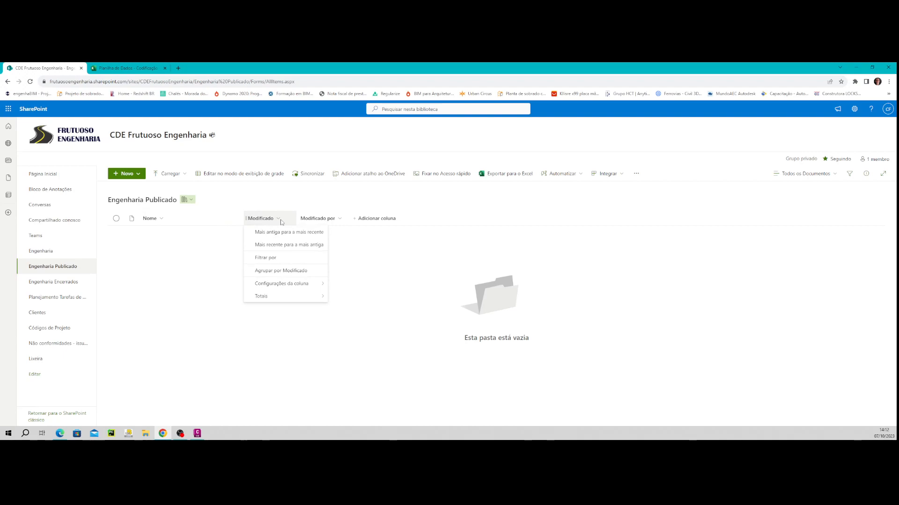
mouse_move(312, 284)
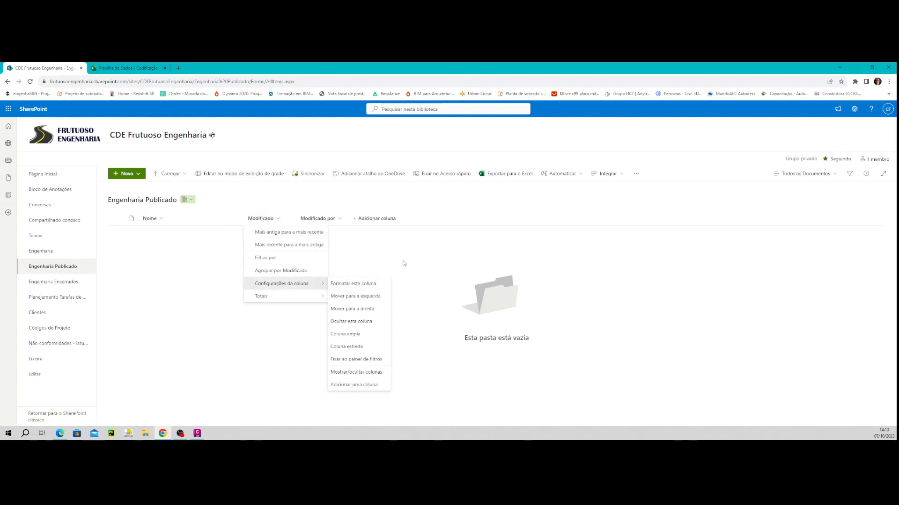
click(714, 276)
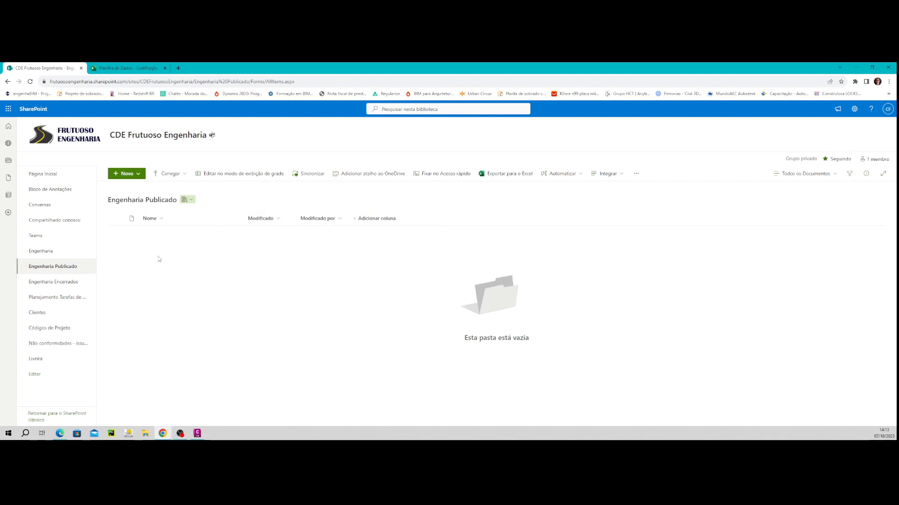
View the Planejamento Tarefas de projeto list and the Clientes list.
click(45, 300)
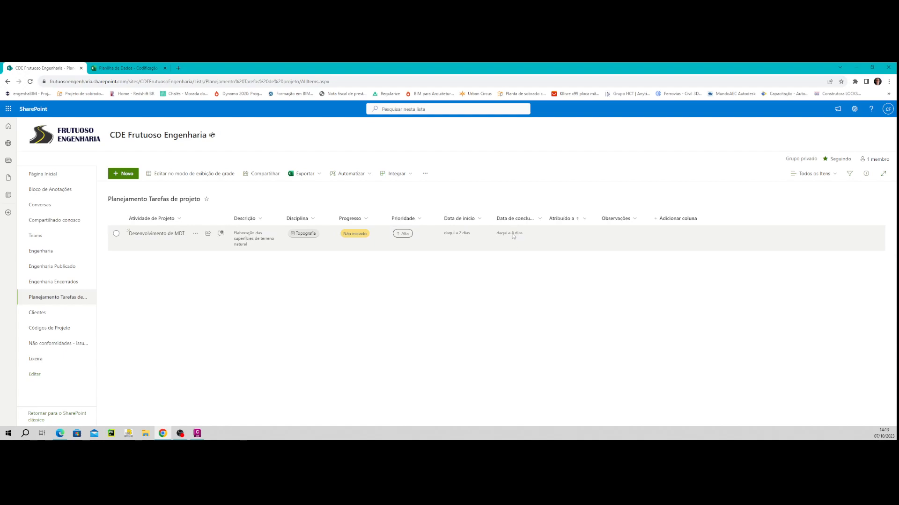
click(37, 314)
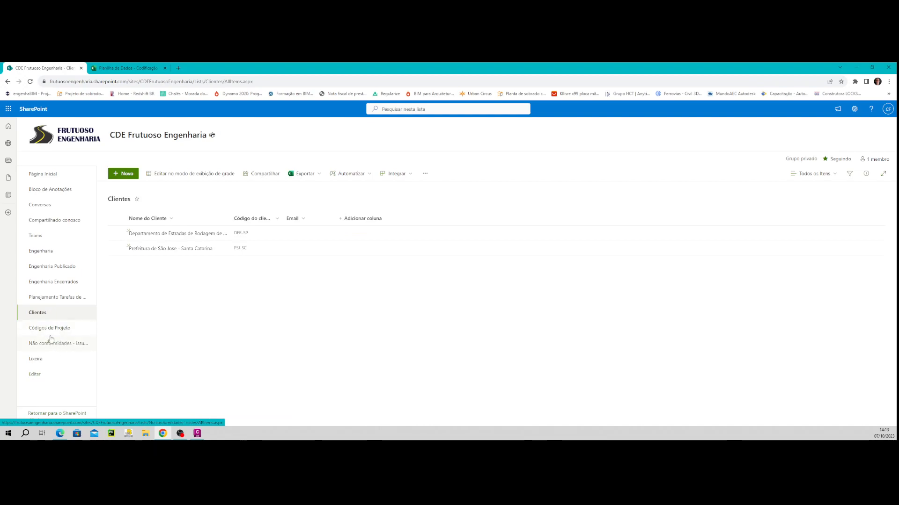
View the Códigos de Projeto list and the Não conformidades - issues list.
click(50, 330)
click(52, 350)
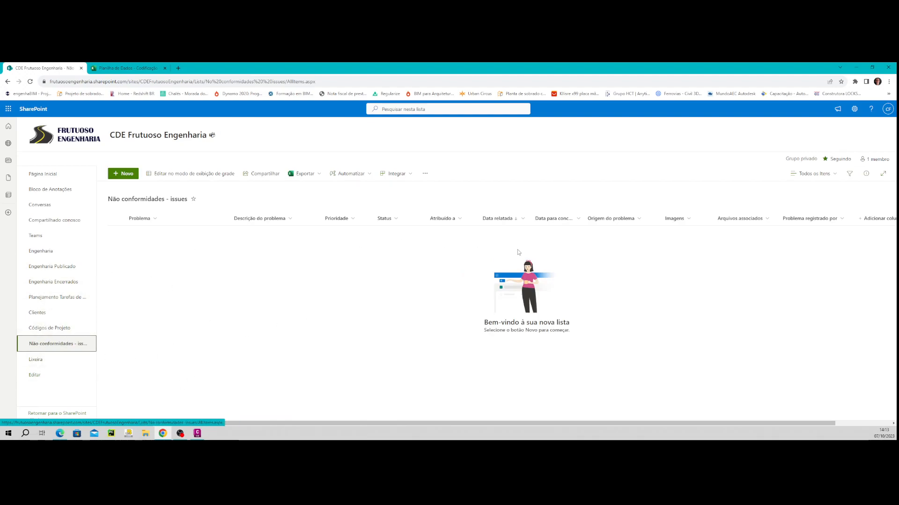
Open the site navigation for editing and examine the Clientes link's settings and link type options without changing them.
click(34, 375)
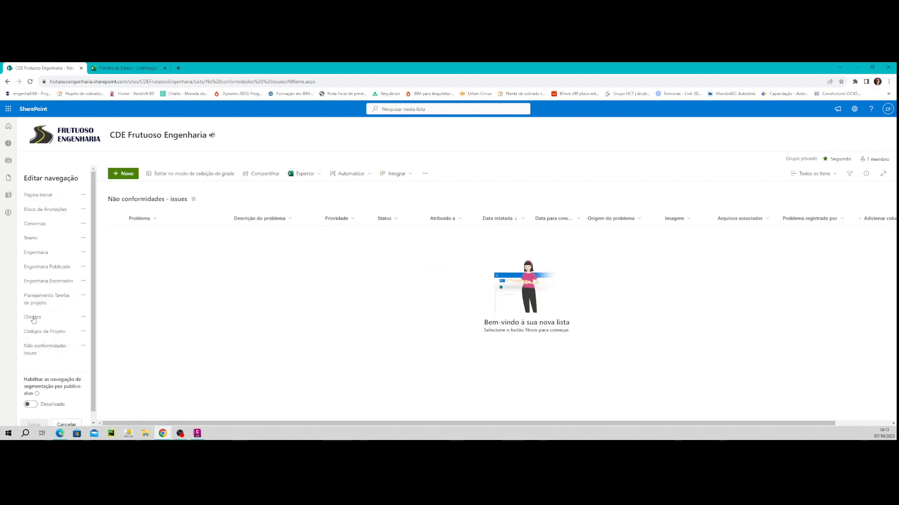
click(84, 319)
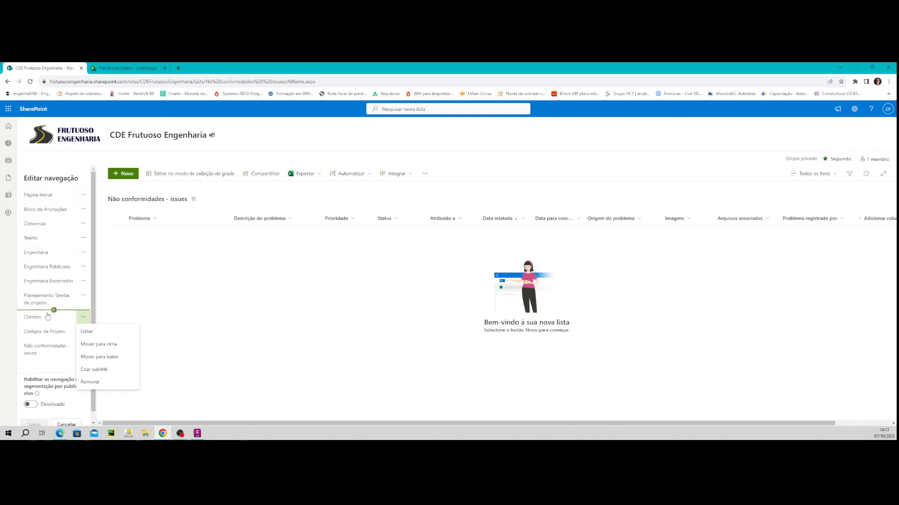
click(87, 332)
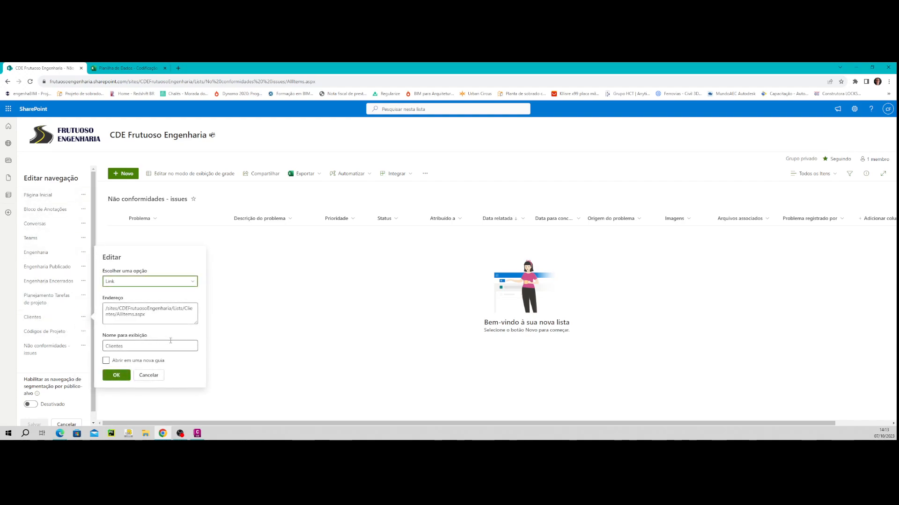
click(149, 284)
click(150, 291)
click(153, 378)
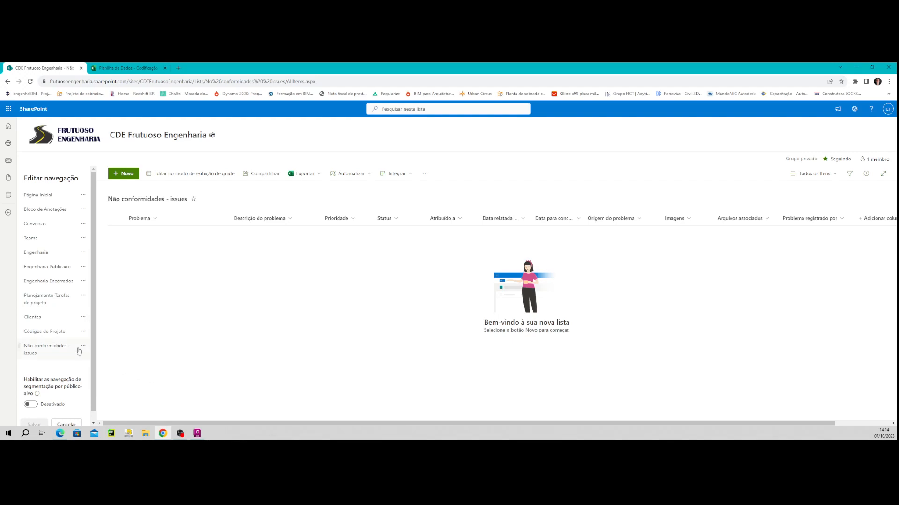
Remove the Clientes and Códigos de Projeto links from the site navigation and save it.
click(85, 318)
click(91, 382)
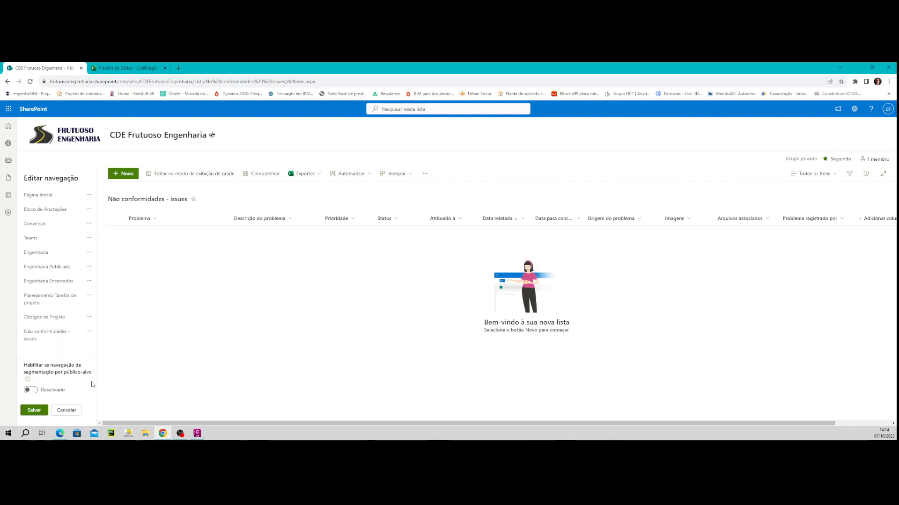
click(89, 317)
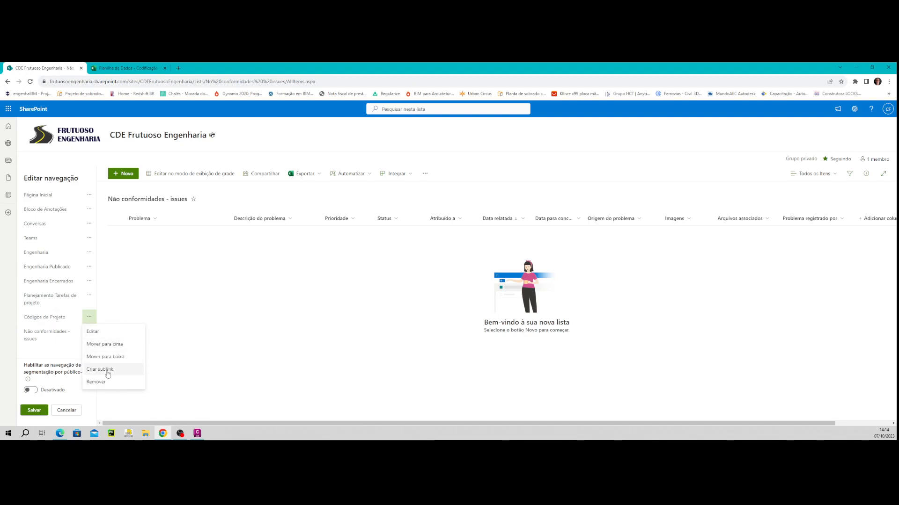
click(96, 382)
click(33, 397)
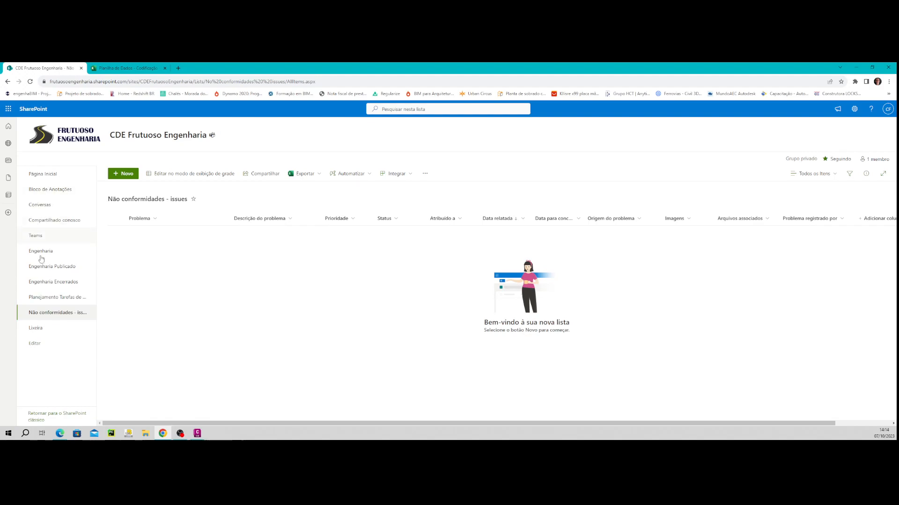
Review the libraries and lists in the site's contents.
click(854, 109)
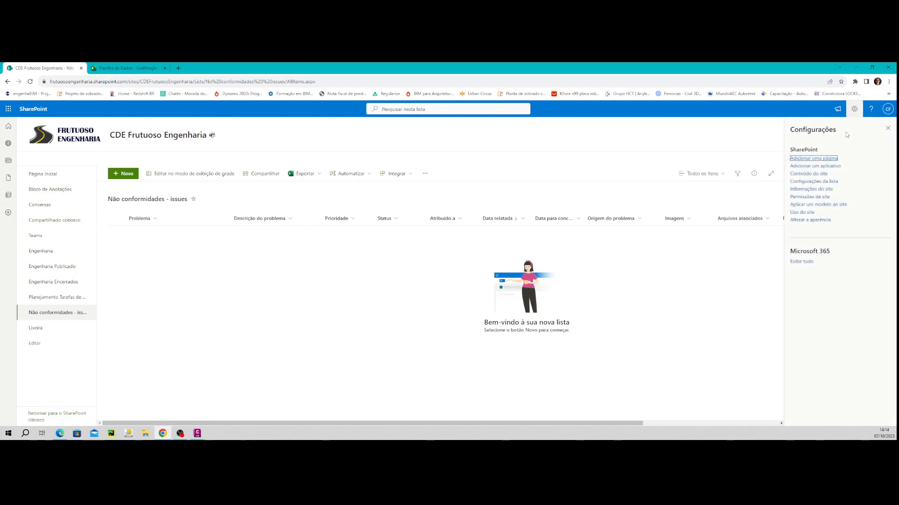
click(813, 175)
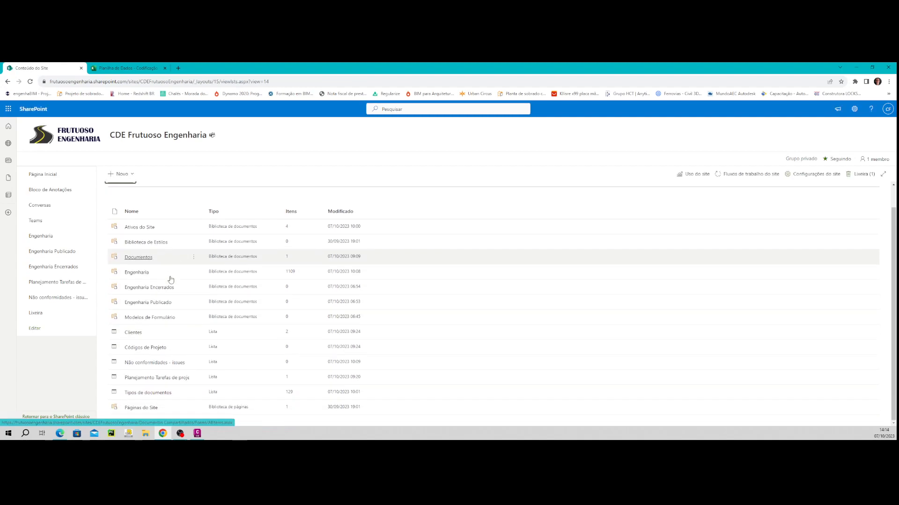
scroll(159, 300, down, 1)
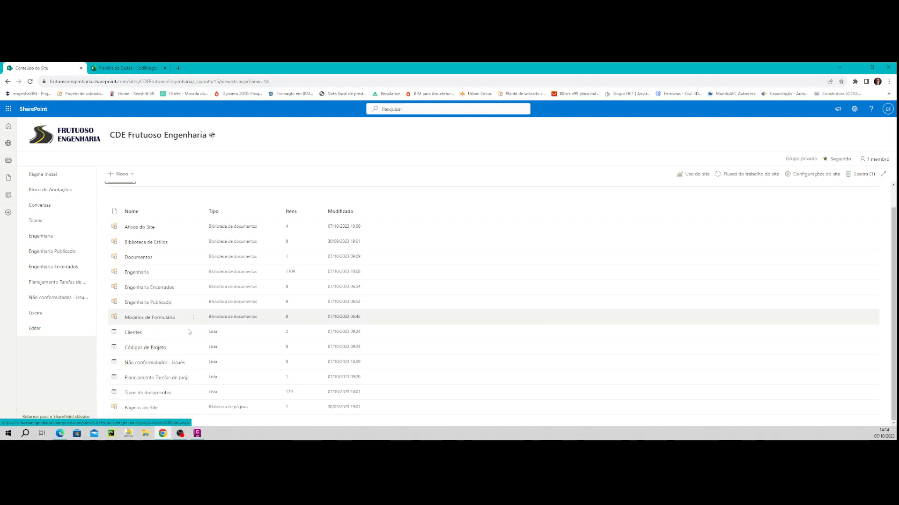
scroll(178, 332, up, 1)
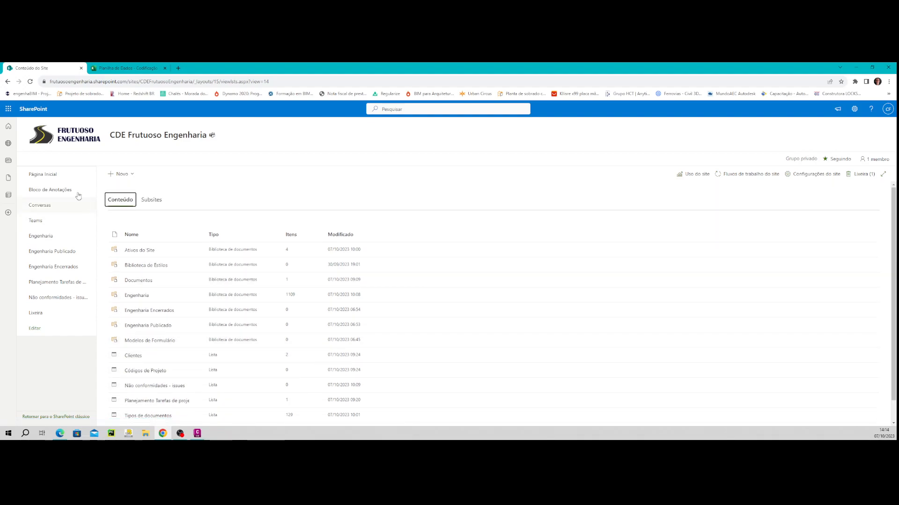
From the home page, remove the Bloco de Anotações and Conversas links from the site navigation and save it.
click(47, 174)
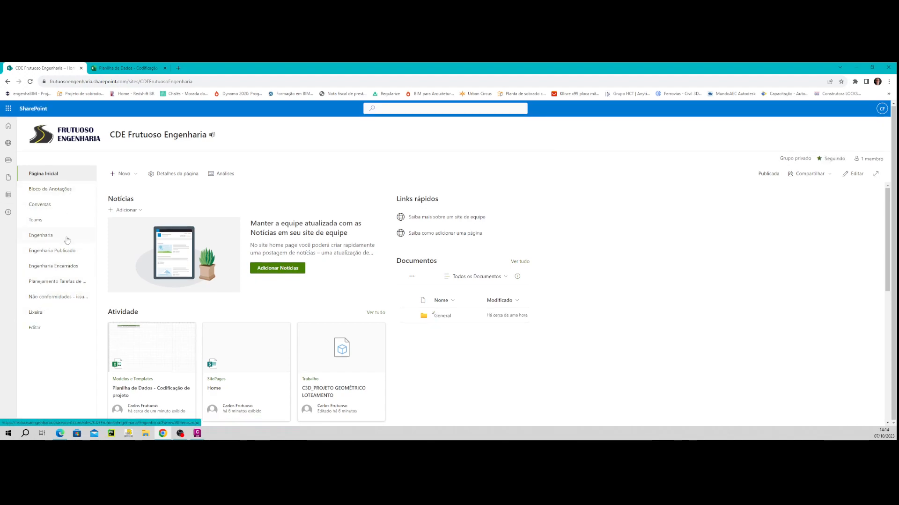
click(35, 332)
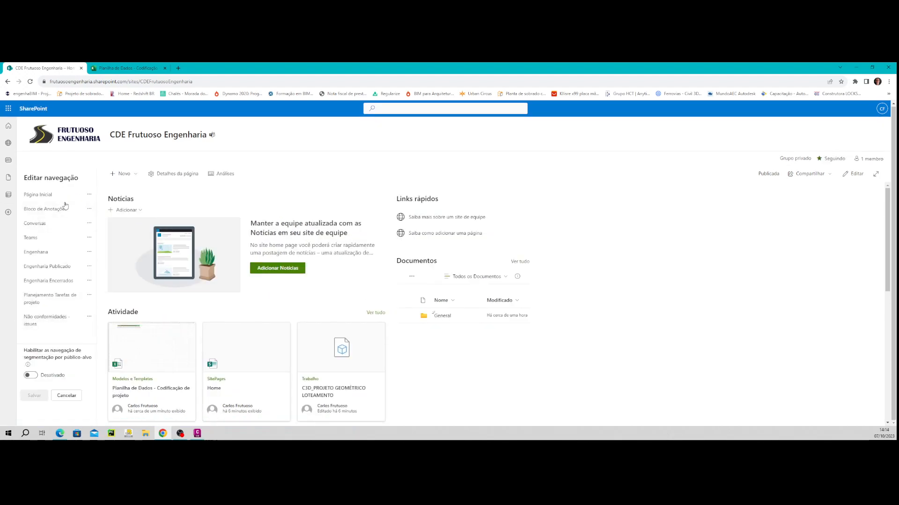
click(89, 209)
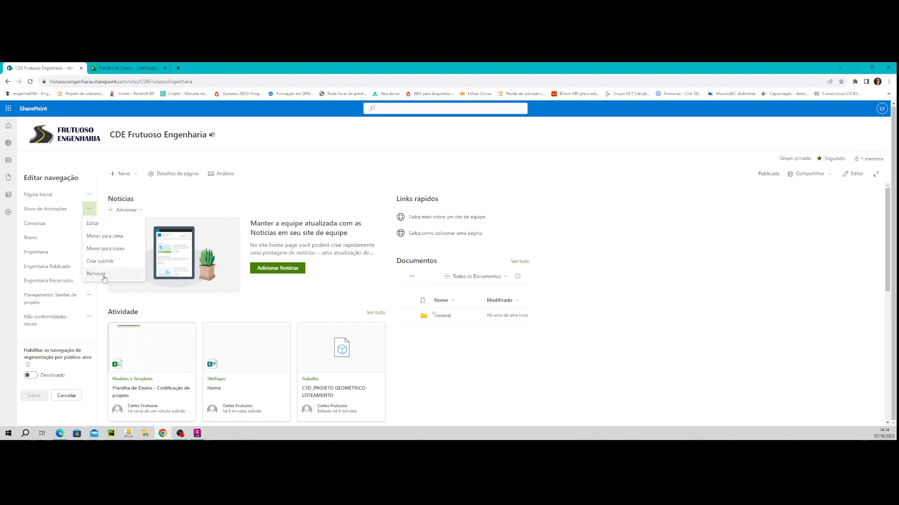
click(104, 278)
click(89, 209)
click(98, 277)
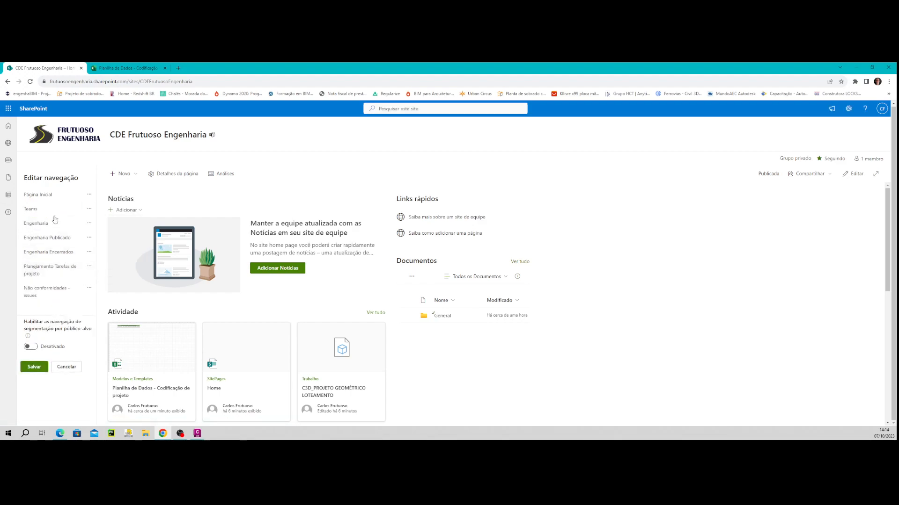
click(32, 371)
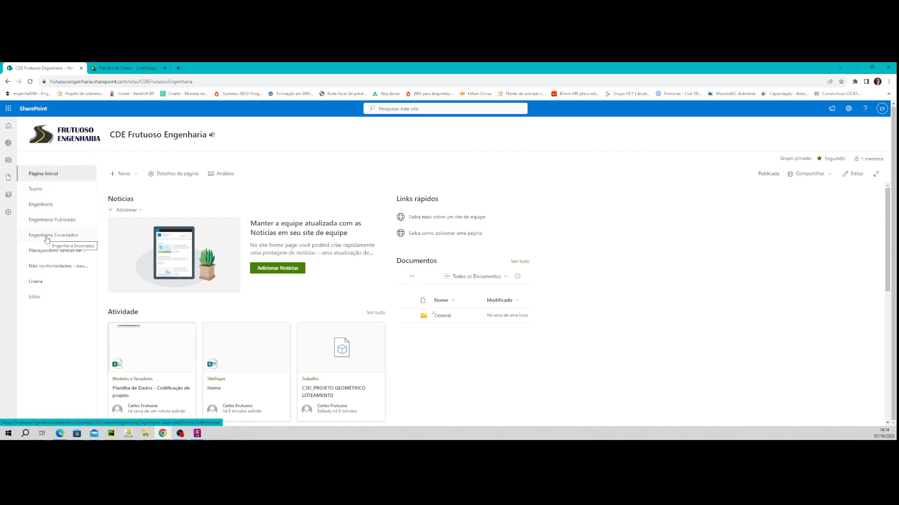
View the Engenharia library and return to the site's home page.
click(43, 205)
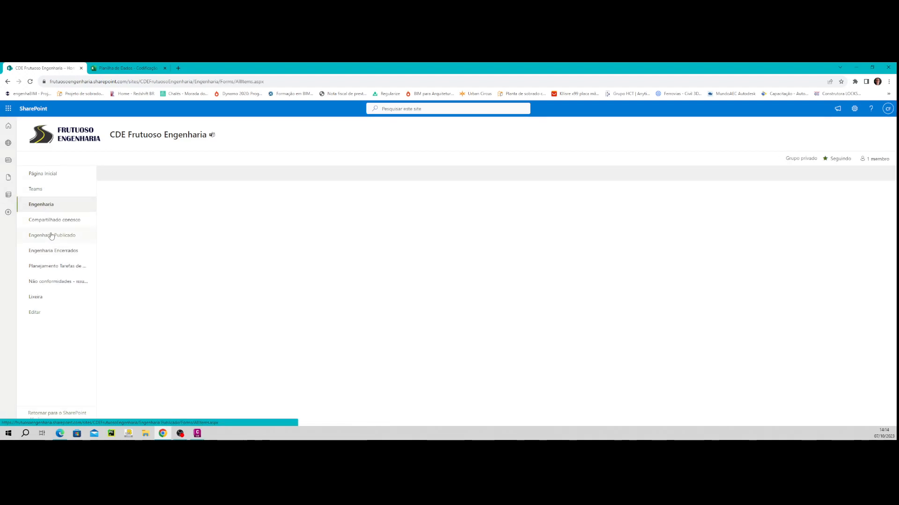
click(44, 174)
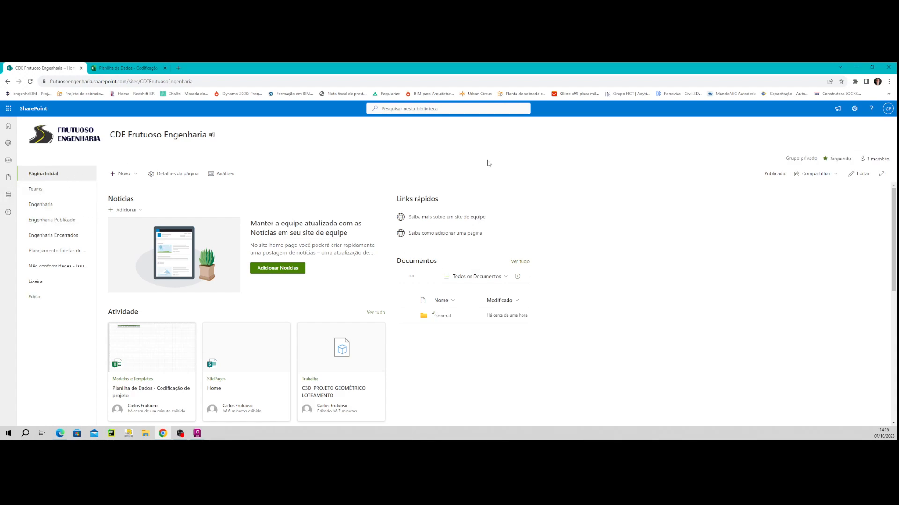
Edit the home page so its Documentos web part shows the Engenharia library in the Todos os Documentos view.
click(859, 174)
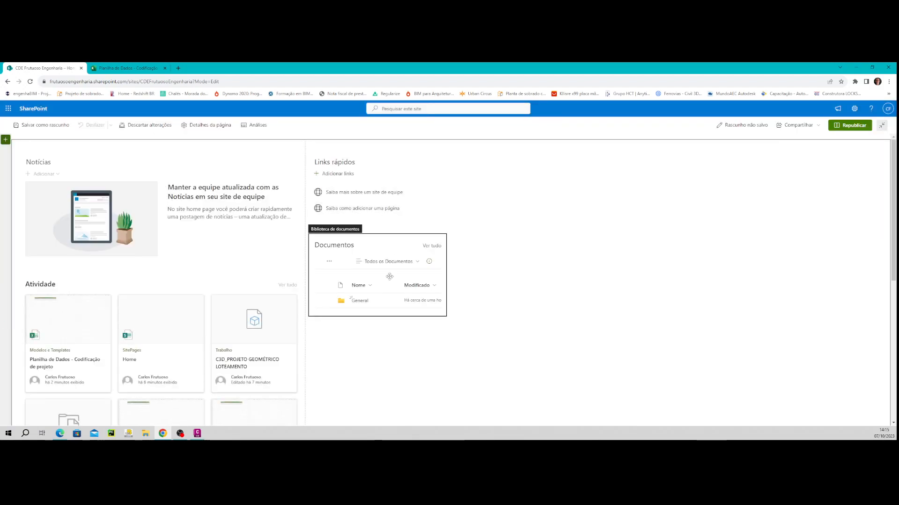
click(346, 247)
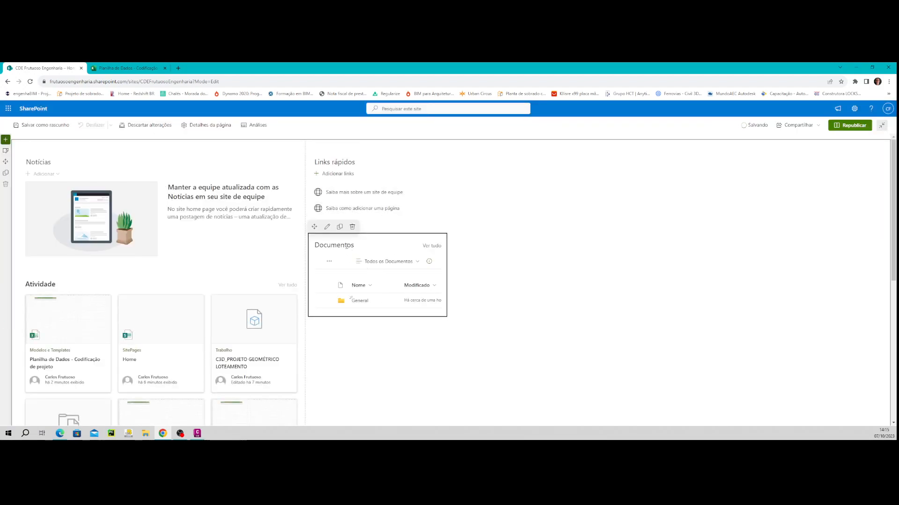
click(327, 227)
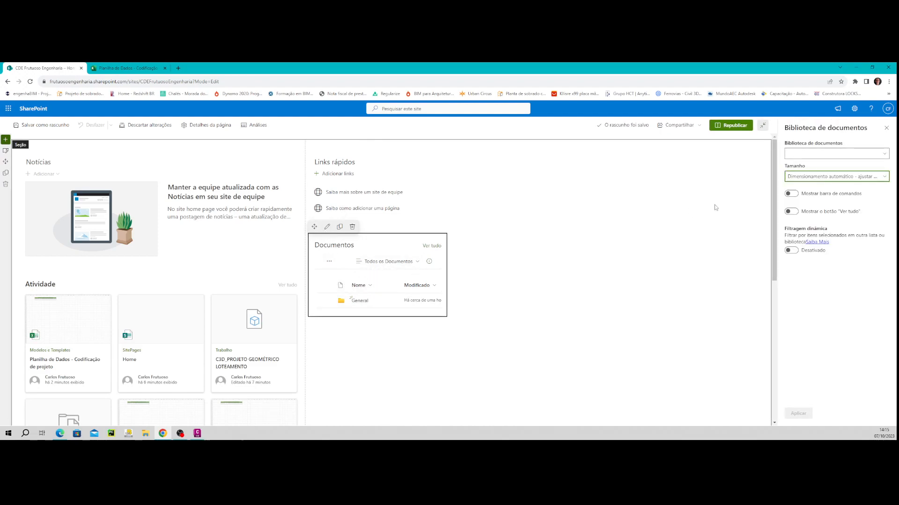
click(835, 153)
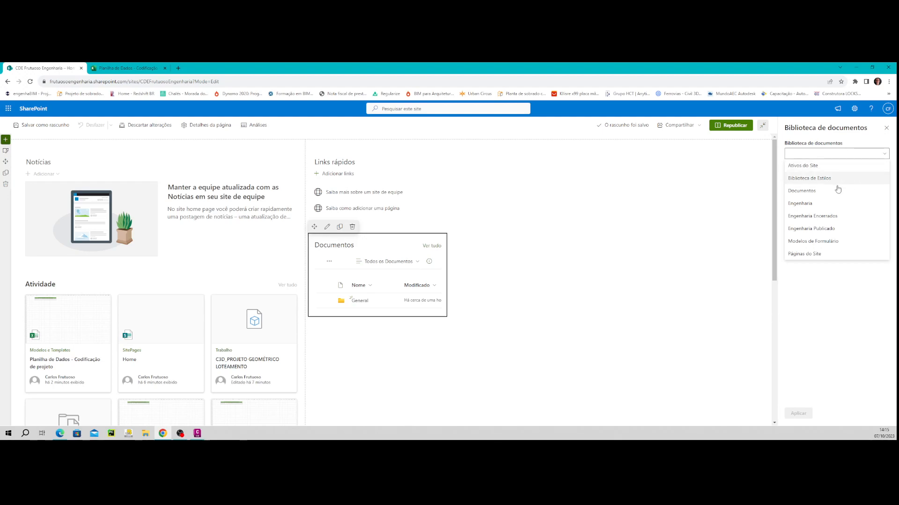
click(837, 203)
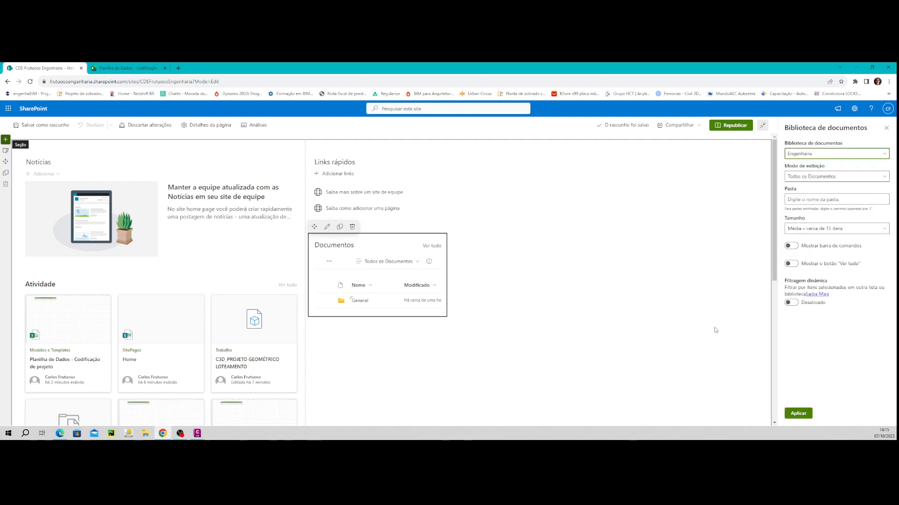
click(818, 181)
click(819, 187)
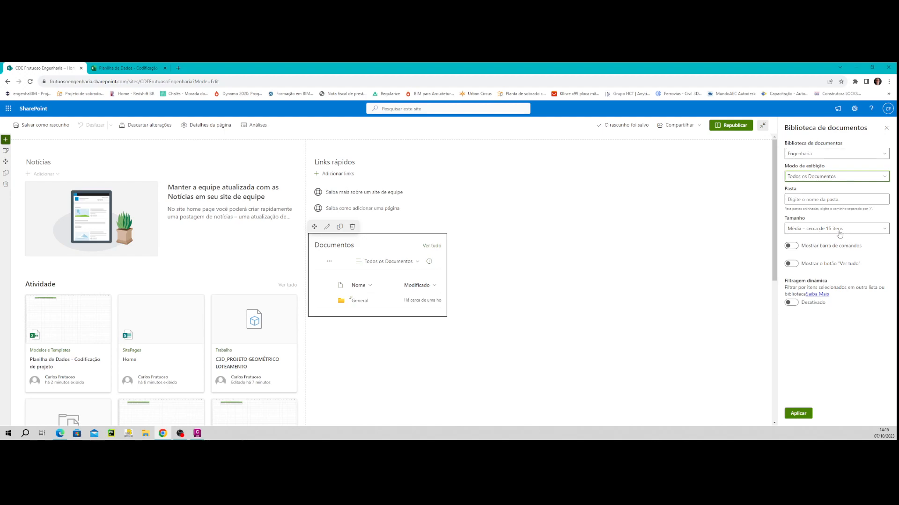
click(792, 411)
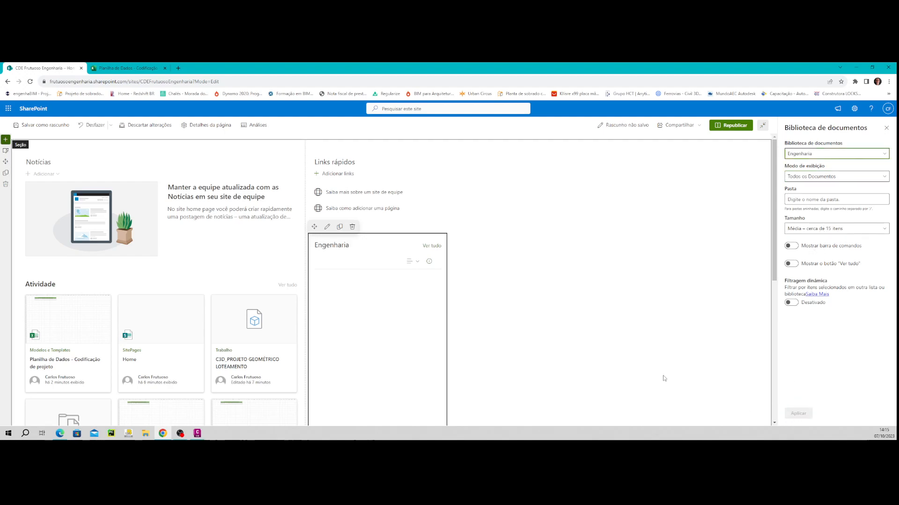
scroll(414, 287, down, 2)
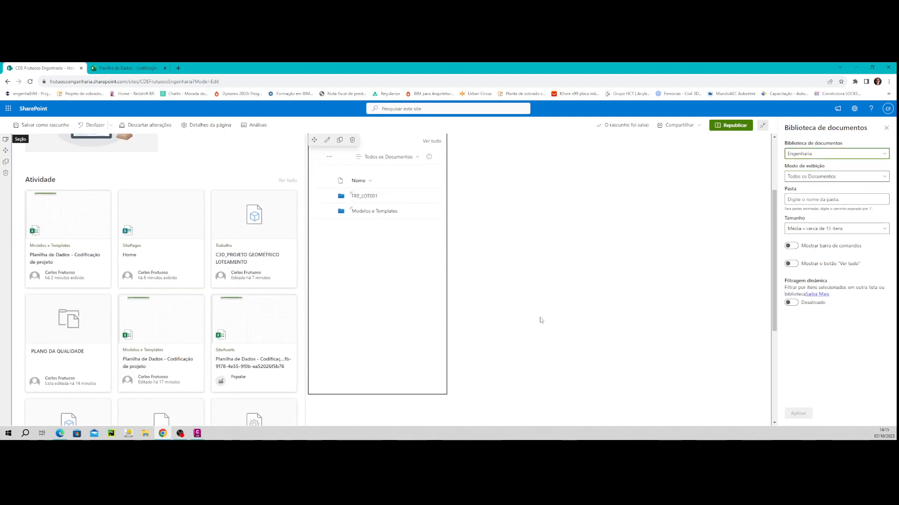
scroll(539, 316, up, 2)
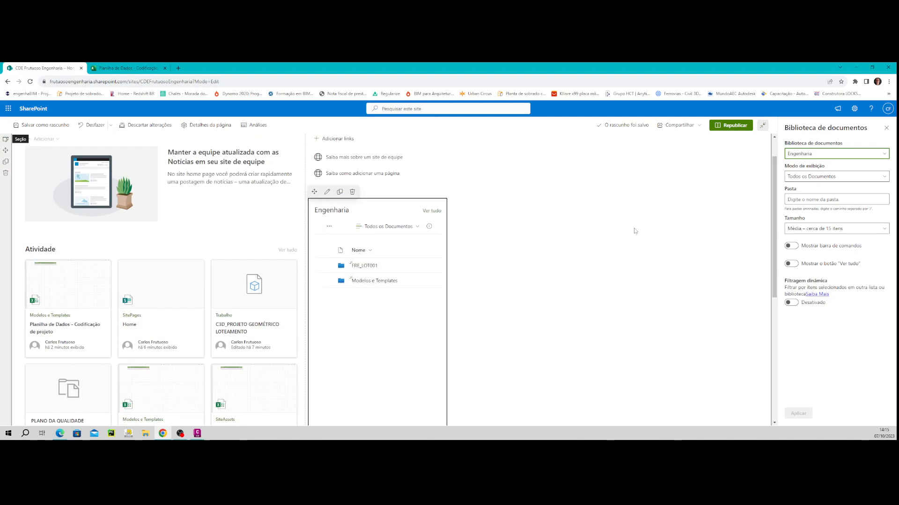
click(887, 131)
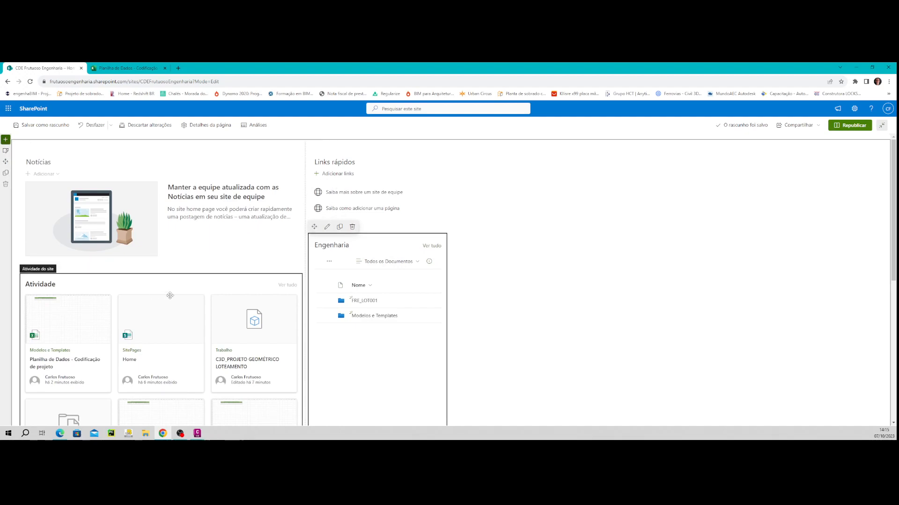
Examine the Links rápidos web part's layout choices and its display and filter settings.
click(333, 192)
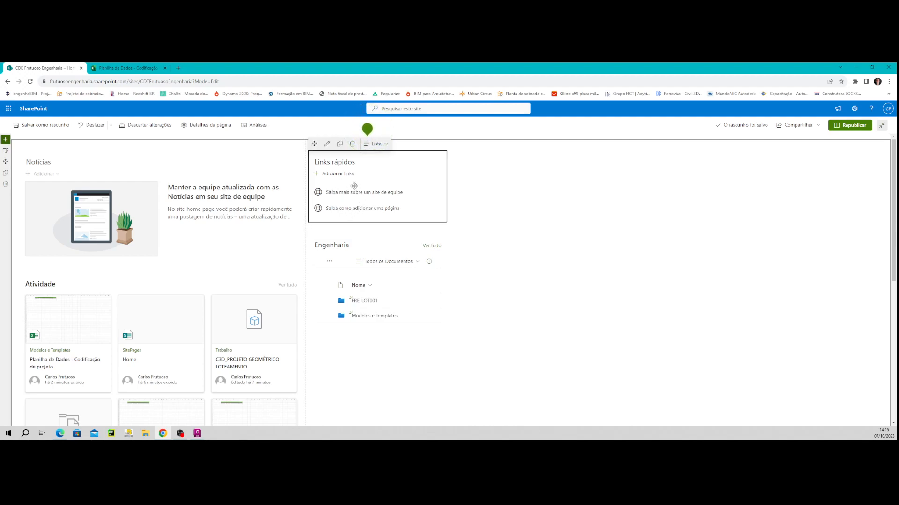
click(326, 144)
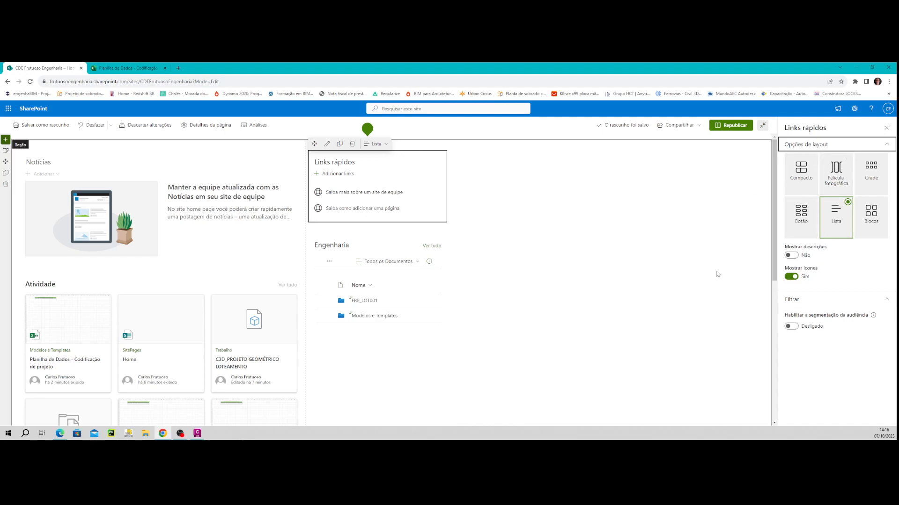
click(339, 264)
click(352, 188)
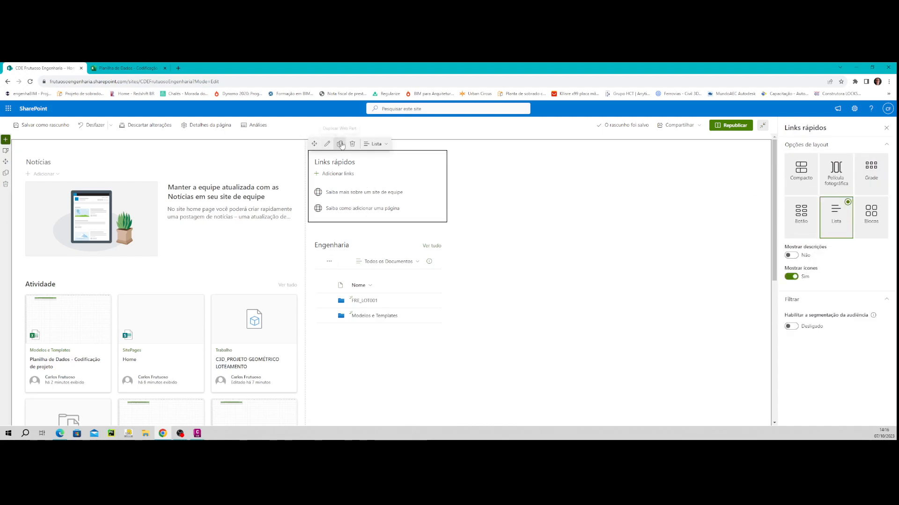
click(375, 145)
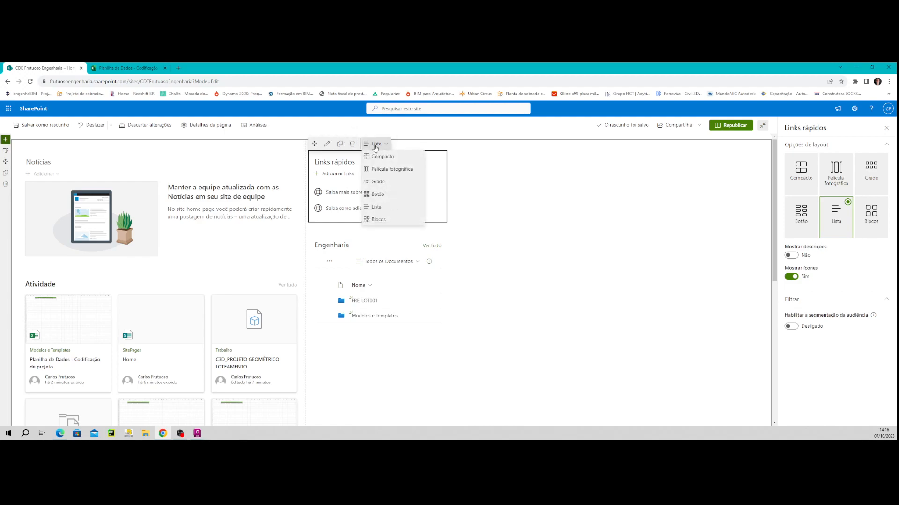
click(327, 145)
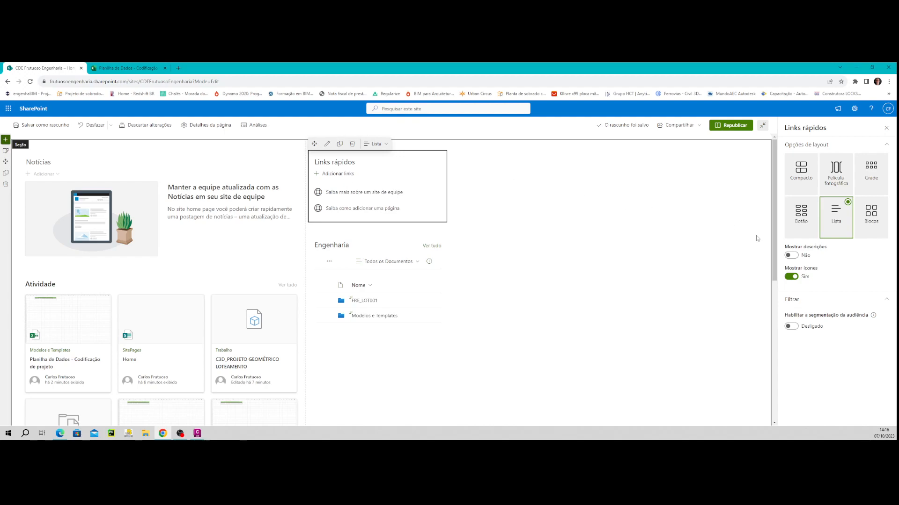
click(886, 146)
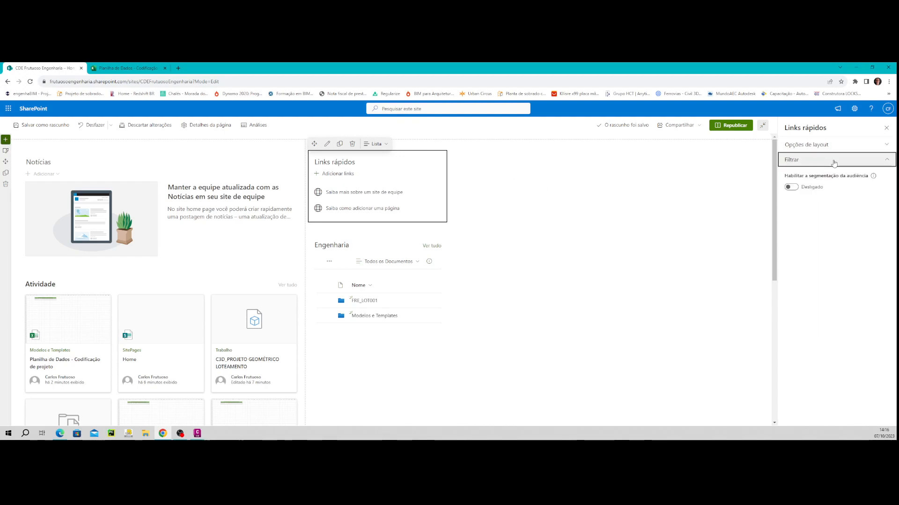
Change the title of the first link in the Links rápidos web part to "Site Comercial Frutuoso Engenharia".
click(886, 128)
mouse_move(359, 193)
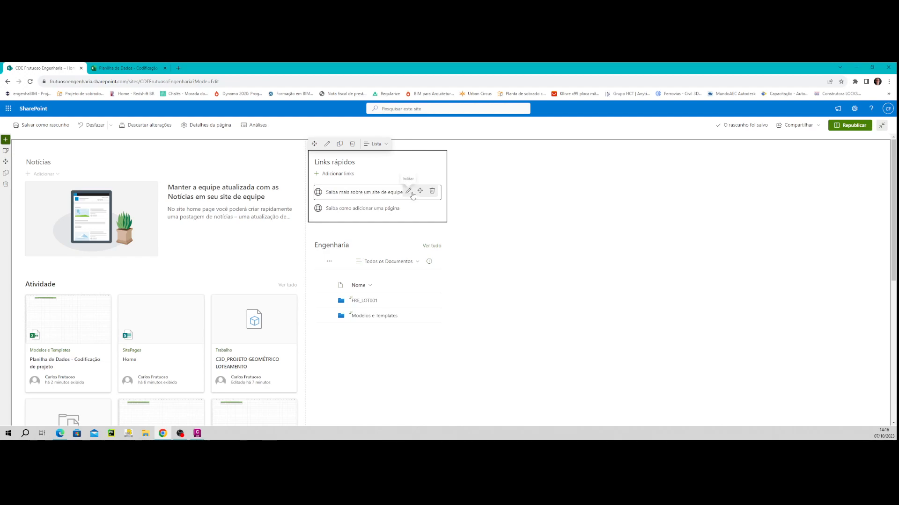
click(408, 190)
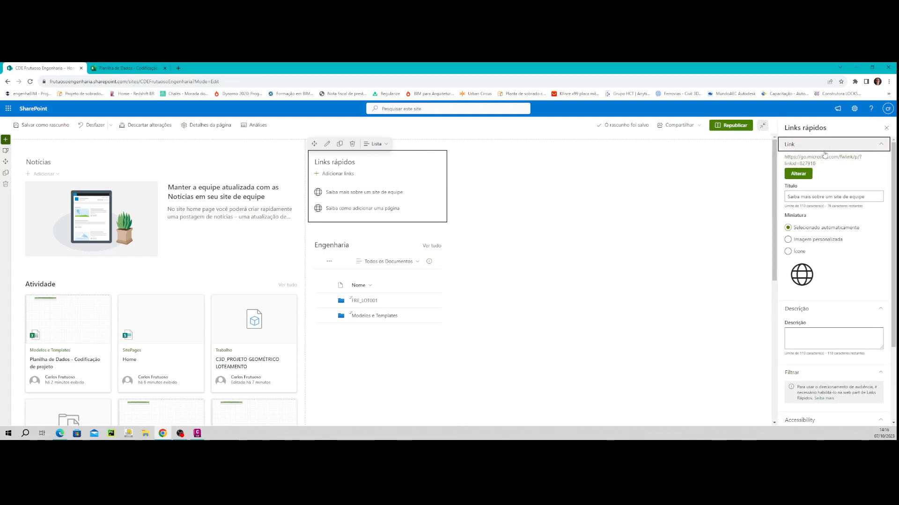
drag(869, 197, 754, 206)
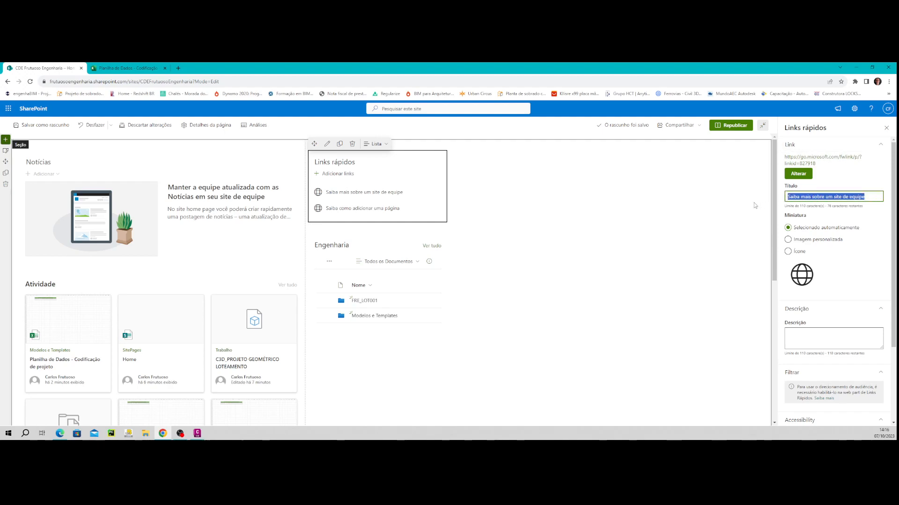
text(Site Co)
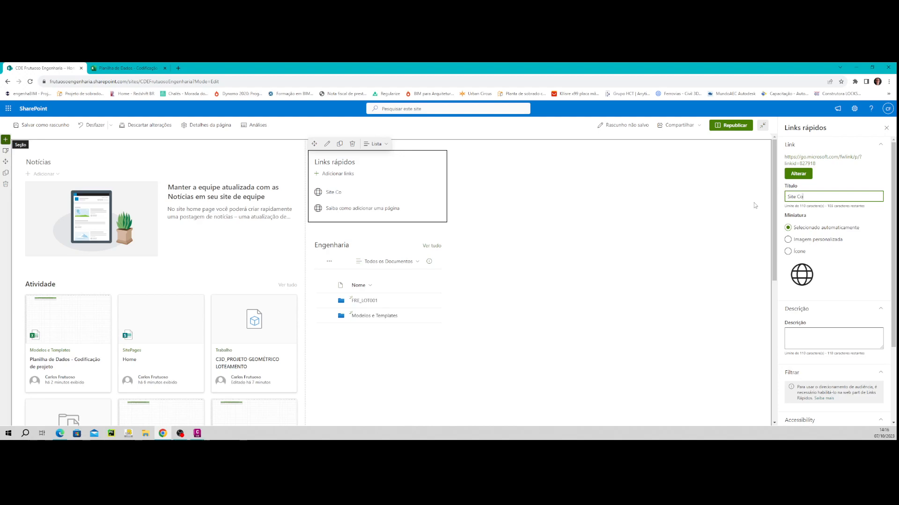
text(mercial Frutuoso Eng)
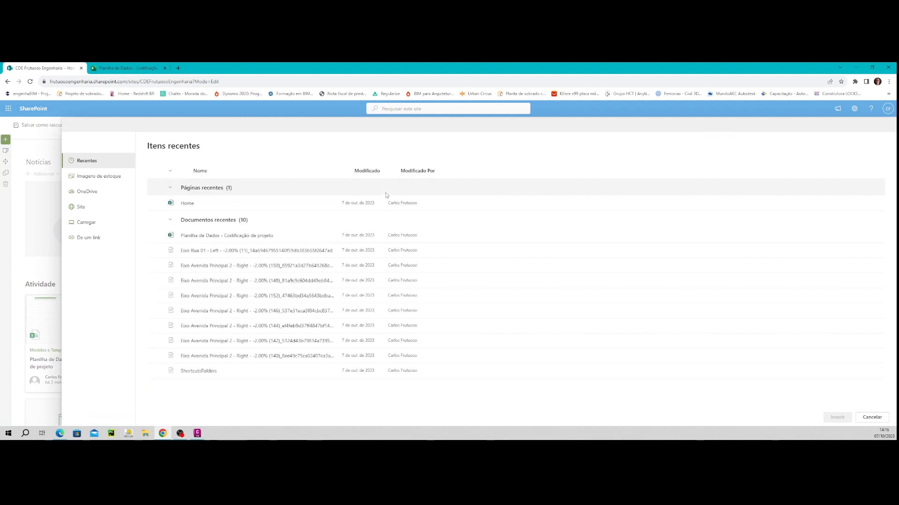
click(88, 238)
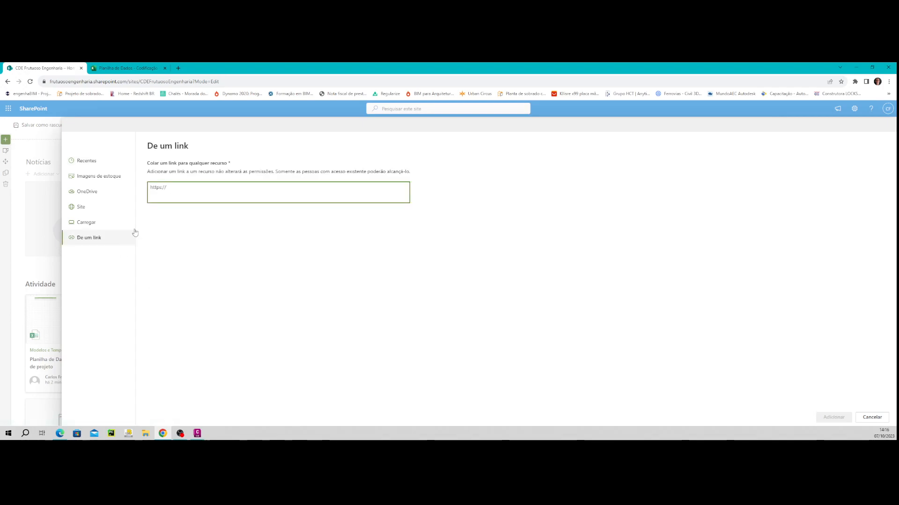
text(www.frutuosoengenharia.com.br)
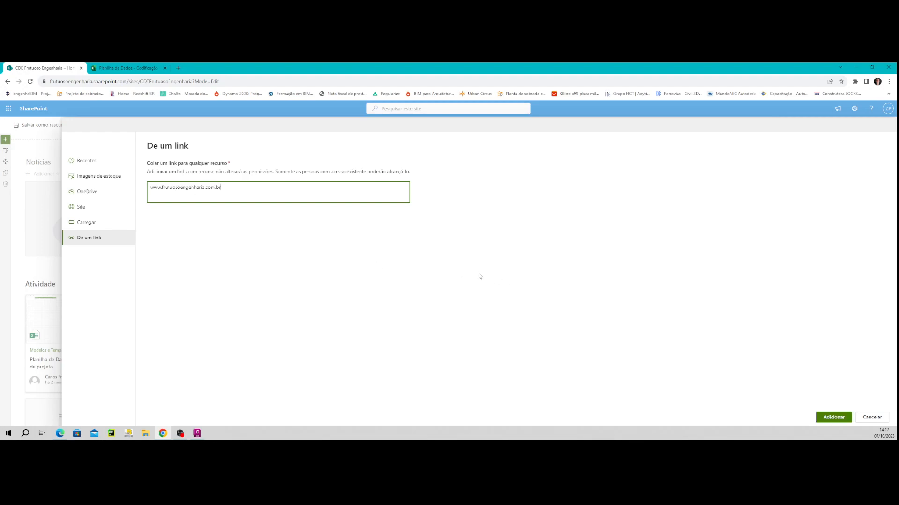
click(833, 417)
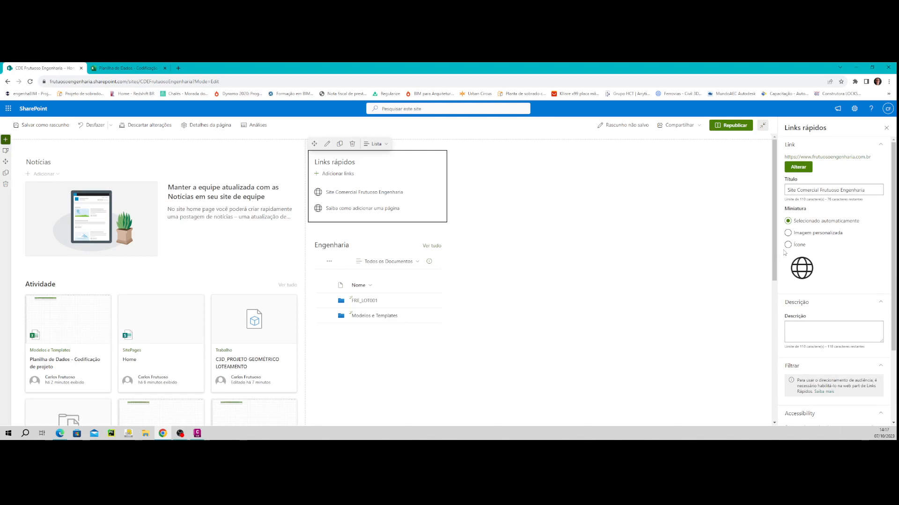
scroll(832, 337, down, 3)
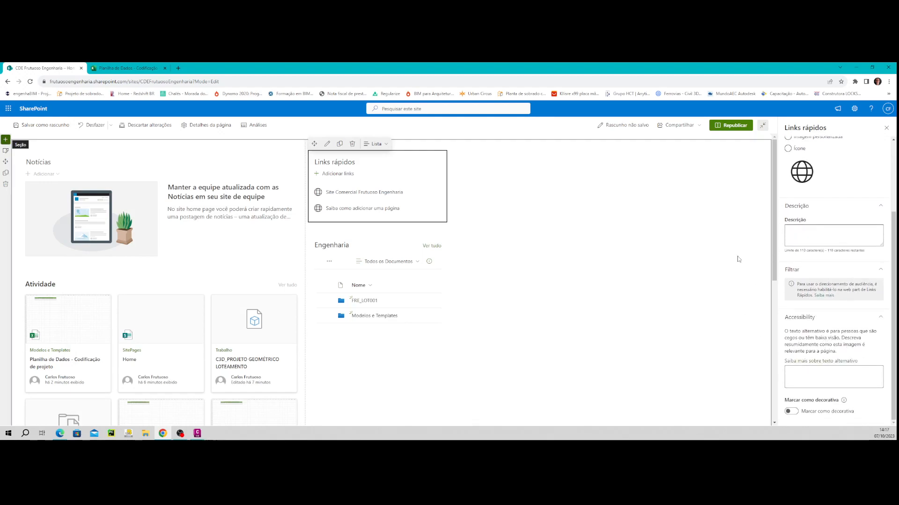
scroll(848, 237, up, 3)
click(678, 228)
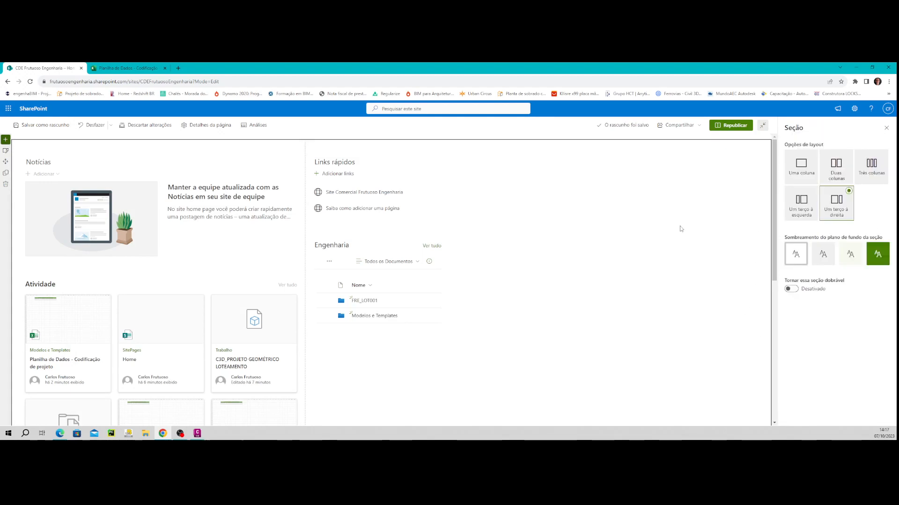
click(886, 128)
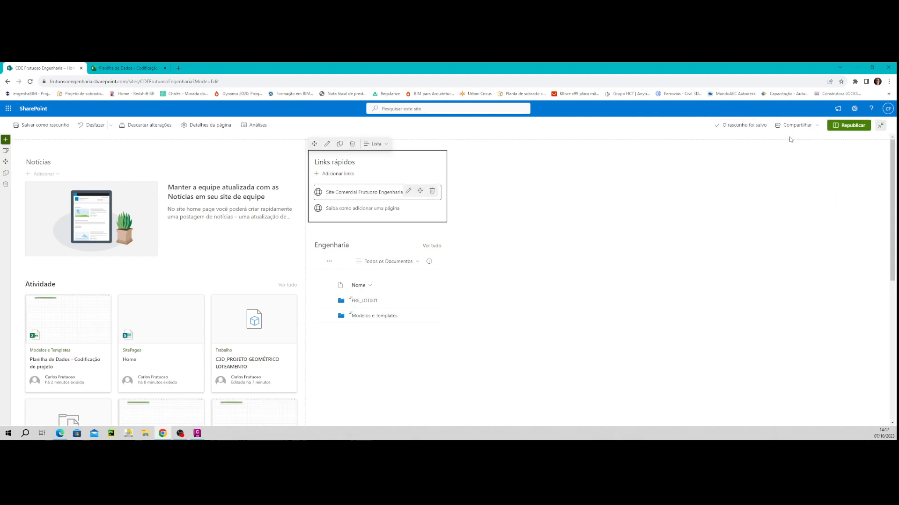
Republish the home page, test the Site Comercial Frutuoso Engenharia quick link, and return to the site.
click(850, 125)
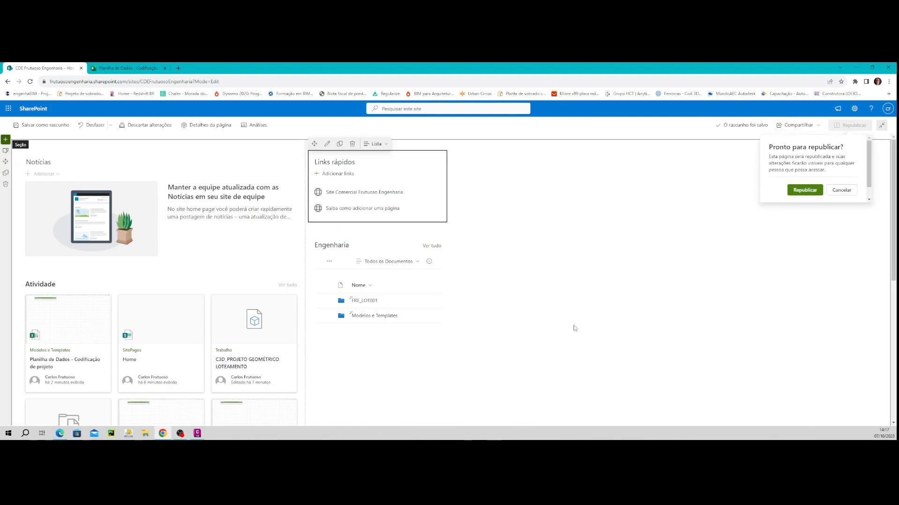
click(804, 190)
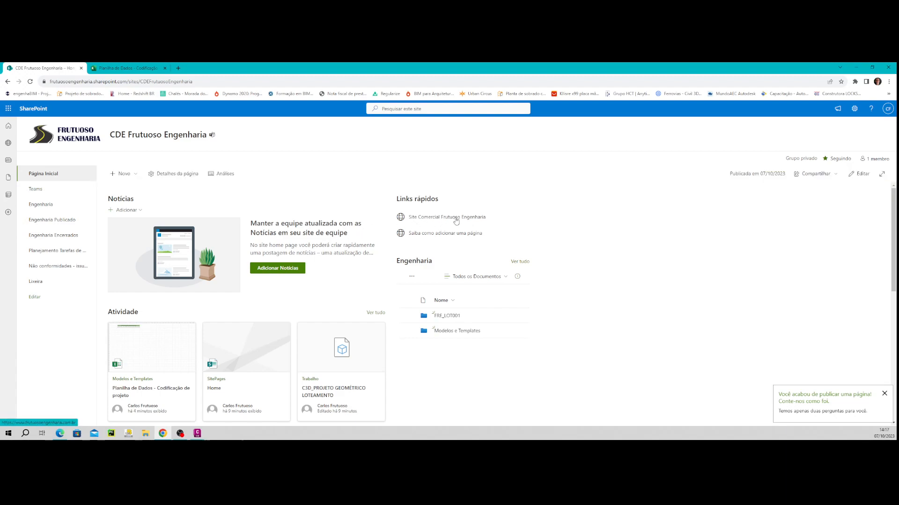
click(433, 224)
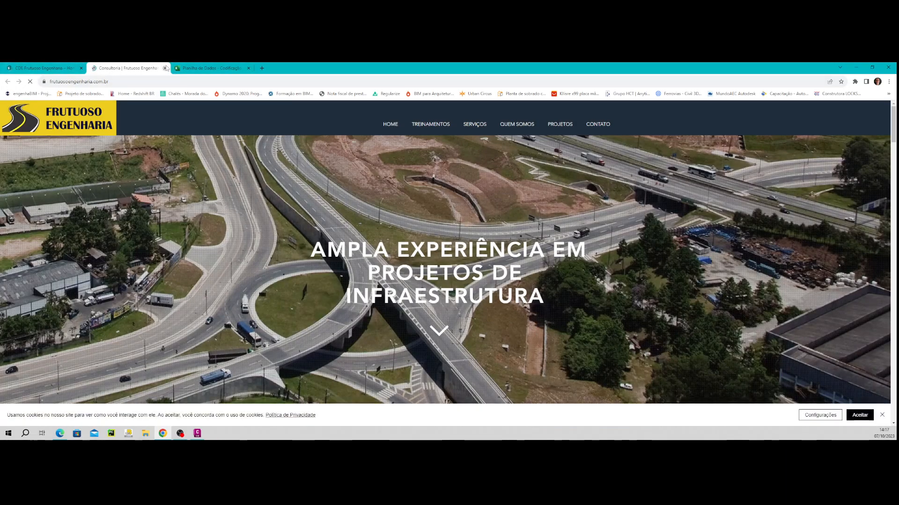
click(165, 68)
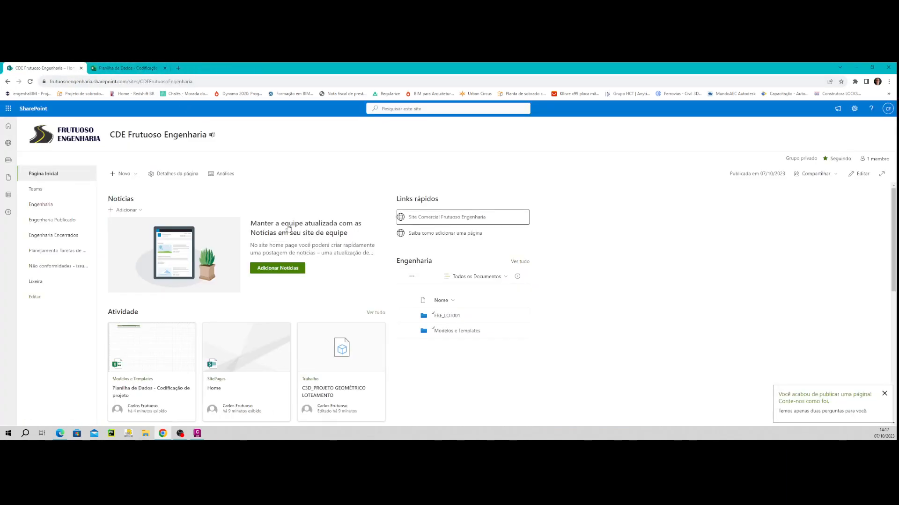
Examine the web parts available to add below the home page's Atividade section, and leave editing without adding any.
click(860, 174)
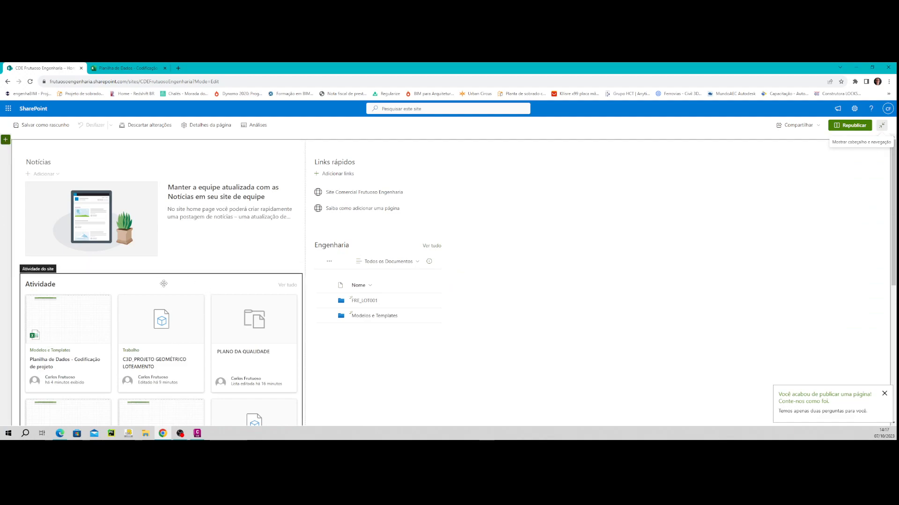
scroll(208, 319, down, 5)
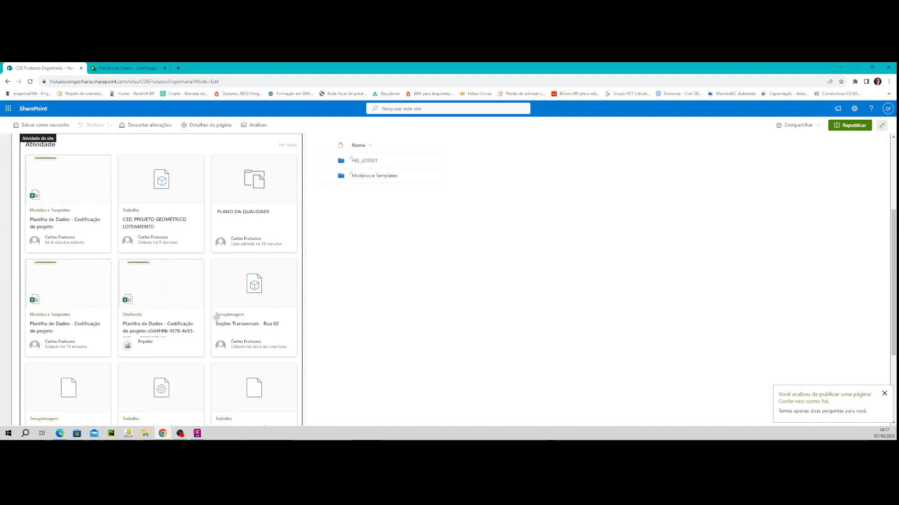
scroll(208, 318, down, 1)
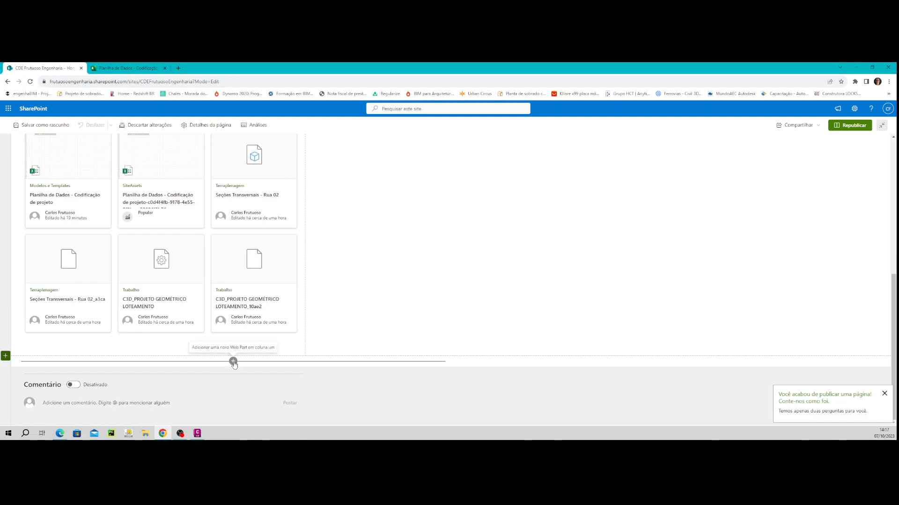
click(233, 361)
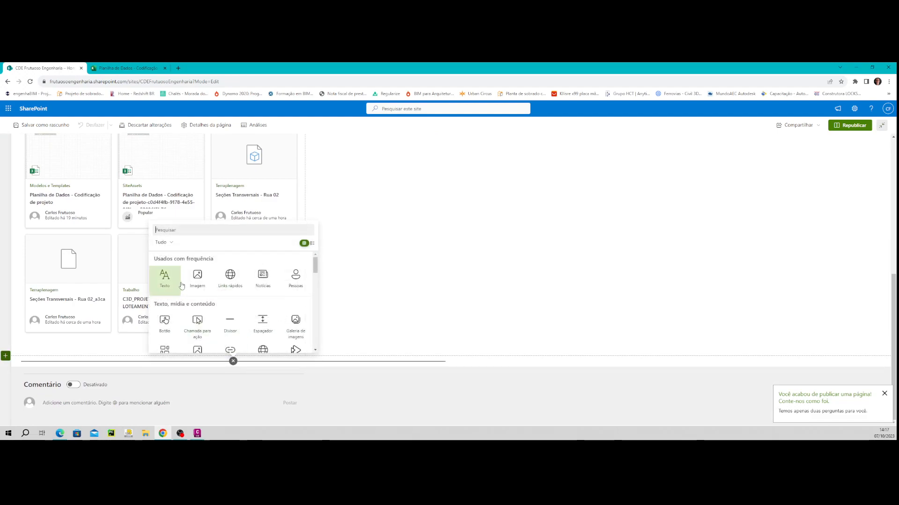
scroll(281, 285, down, 1)
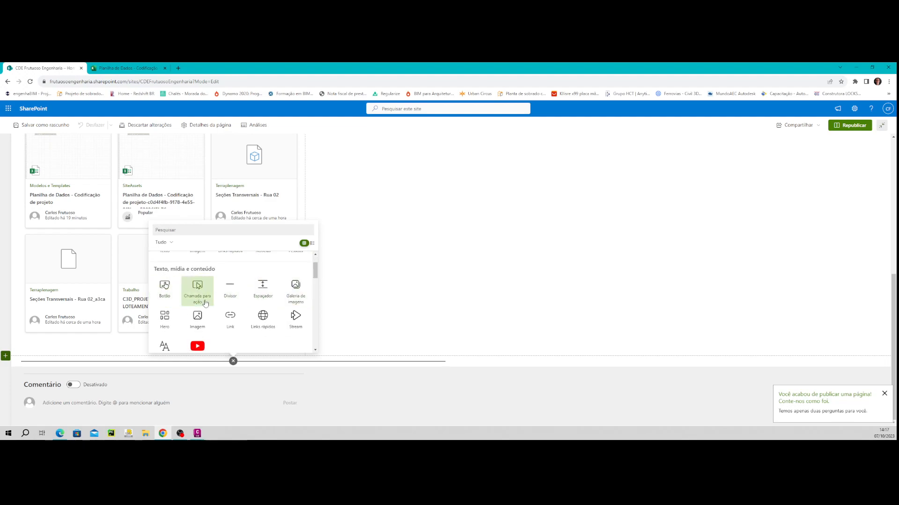
scroll(220, 313, down, 1)
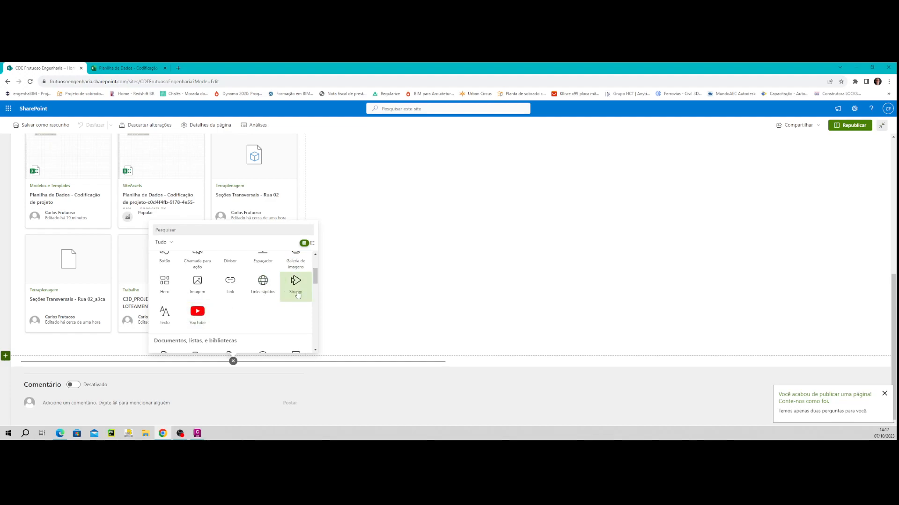
scroll(296, 290, down, 1)
scroll(296, 290, up, 1)
scroll(296, 290, down, 2)
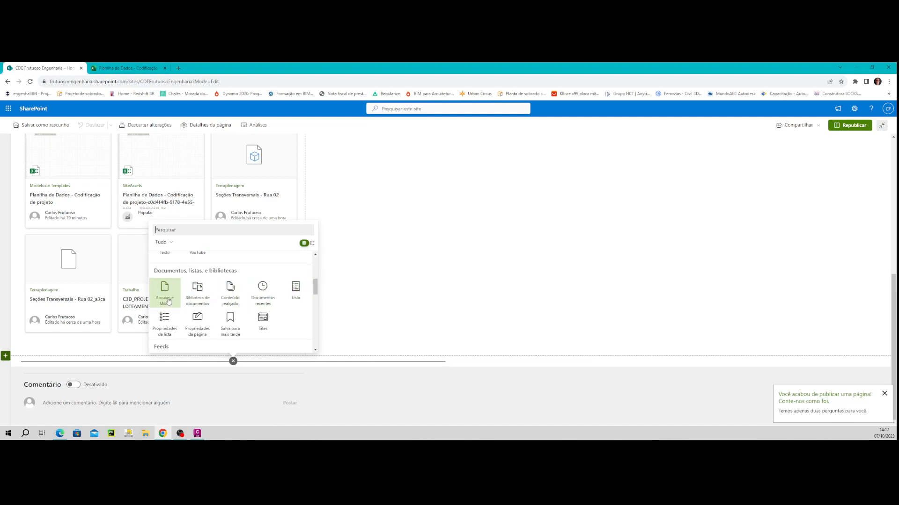
scroll(231, 322, down, 1)
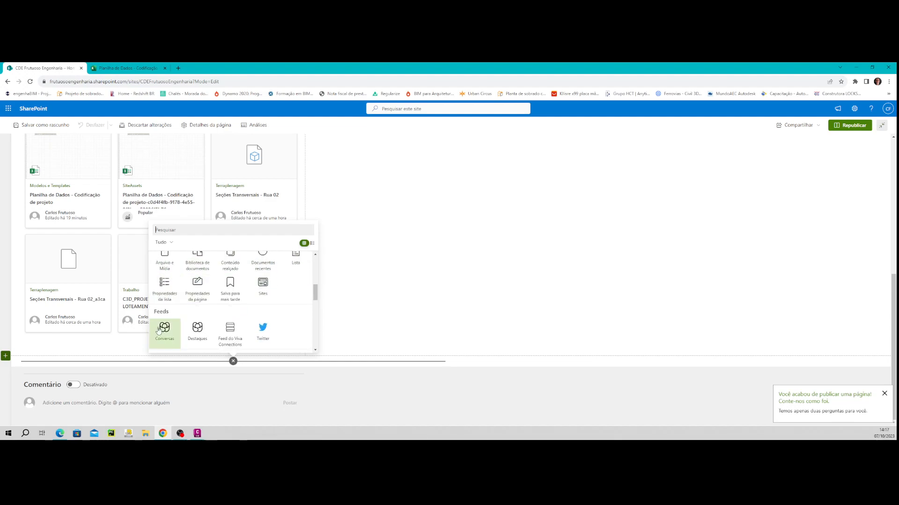
click(411, 273)
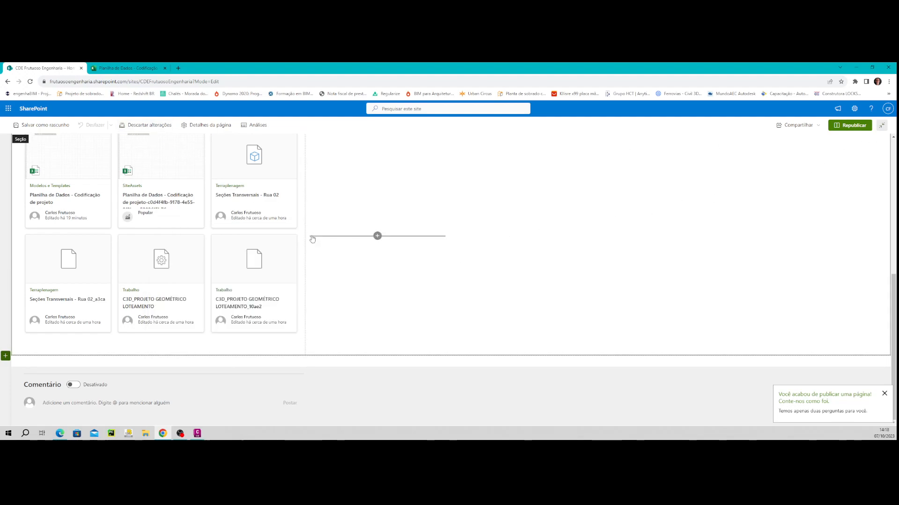
click(149, 130)
click(453, 280)
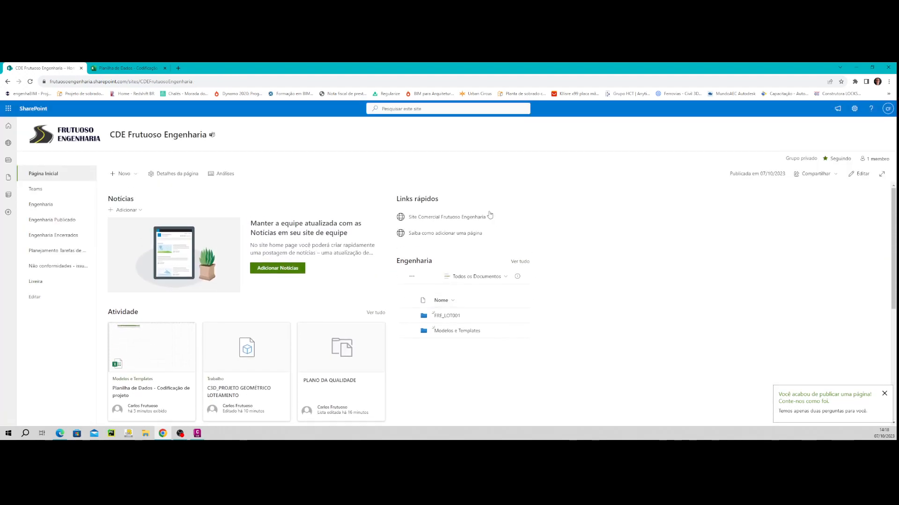
Preview the Amarelo-escuro, Pervinca, Cinza and Verde themes in the site's appearance settings, and close them without saving.
click(854, 109)
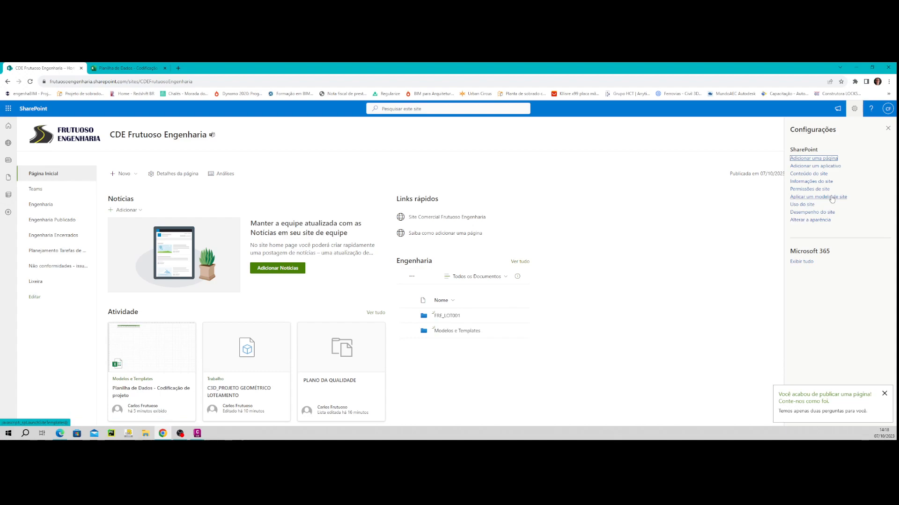
click(811, 220)
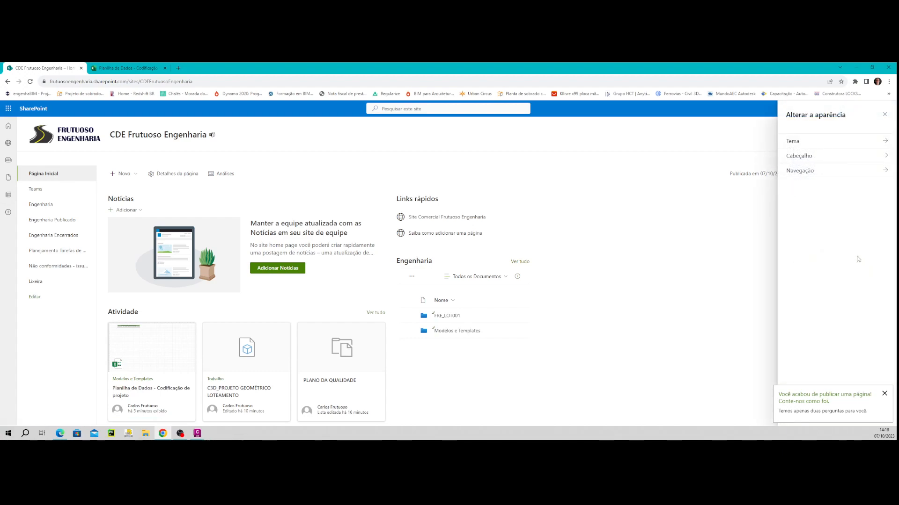
click(861, 141)
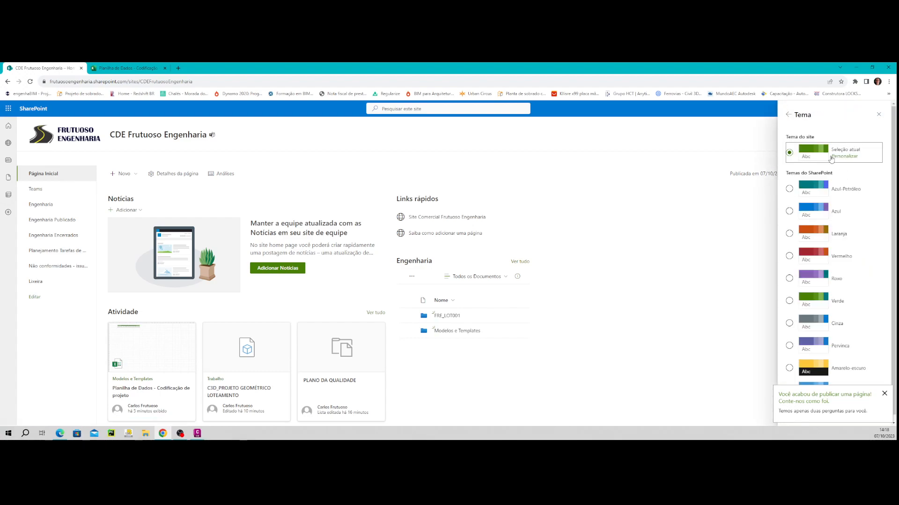
click(820, 290)
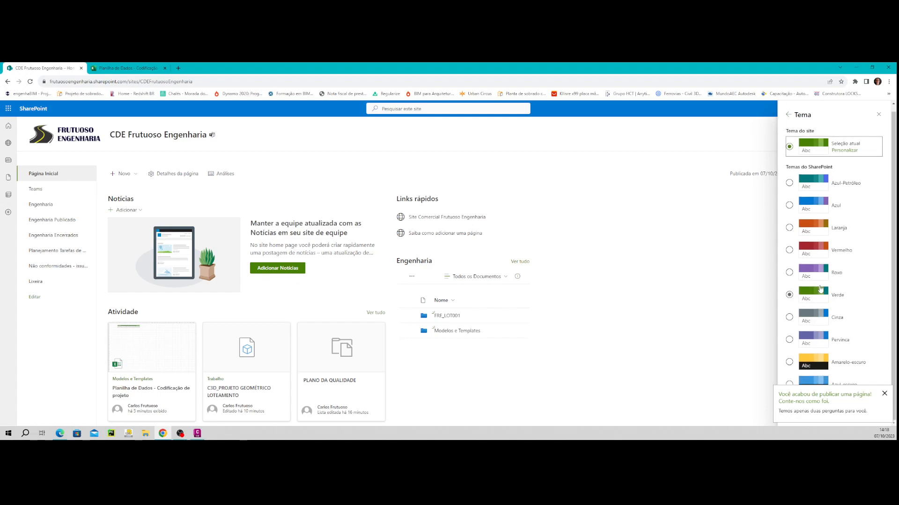
click(792, 365)
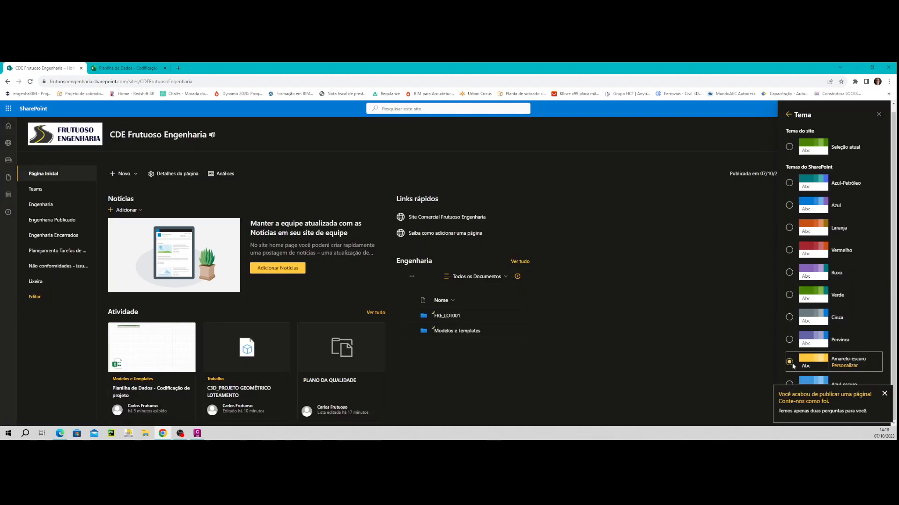
click(790, 341)
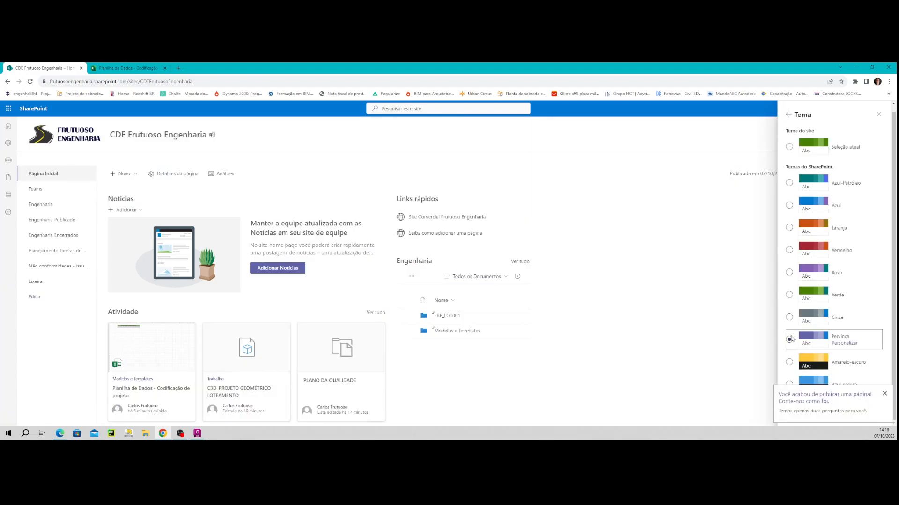
click(790, 318)
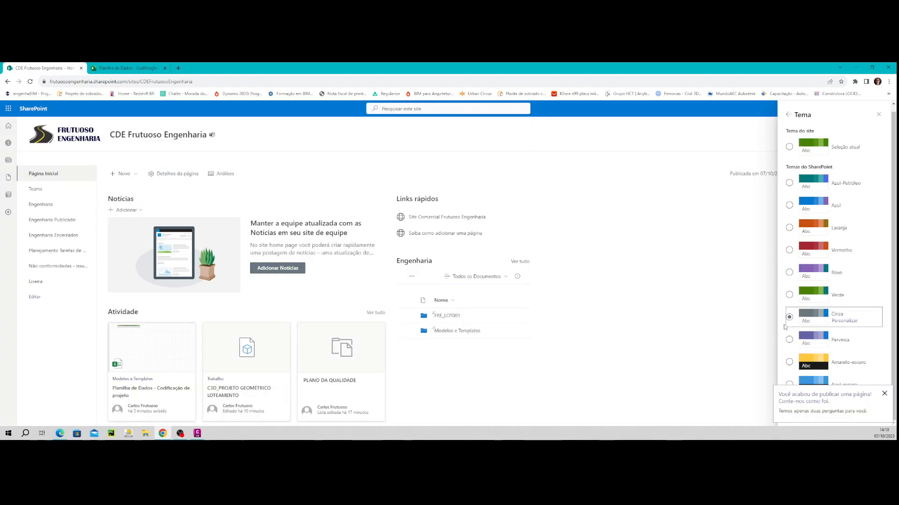
click(789, 295)
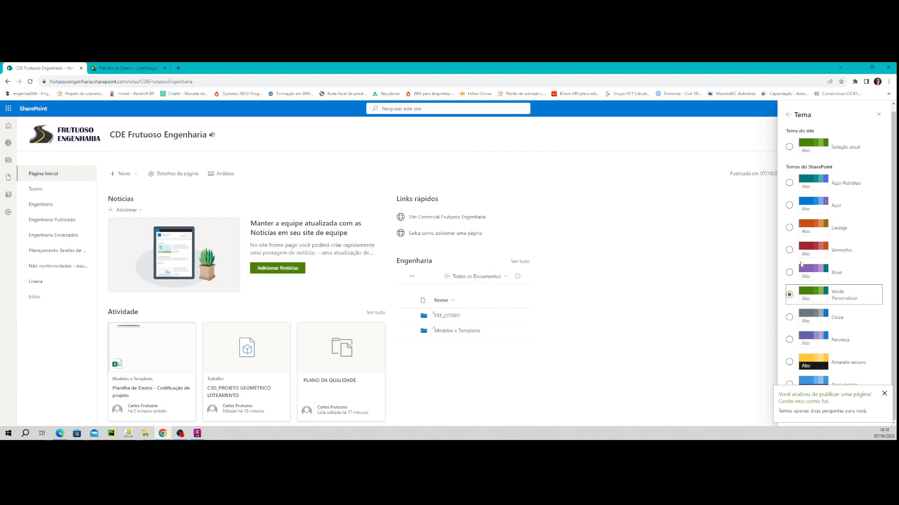
click(884, 394)
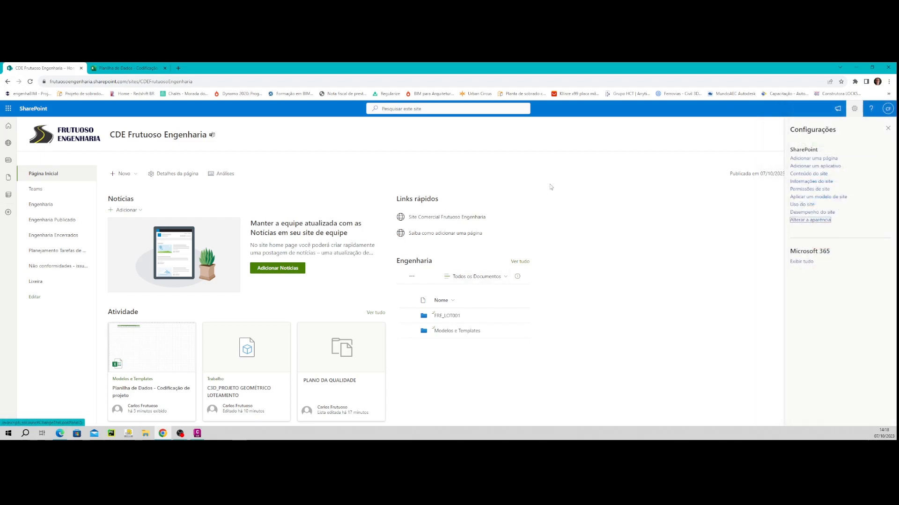
Examine the site header's layout, background, title visibility and logo options in the appearance settings, without changing them.
click(811, 220)
click(860, 160)
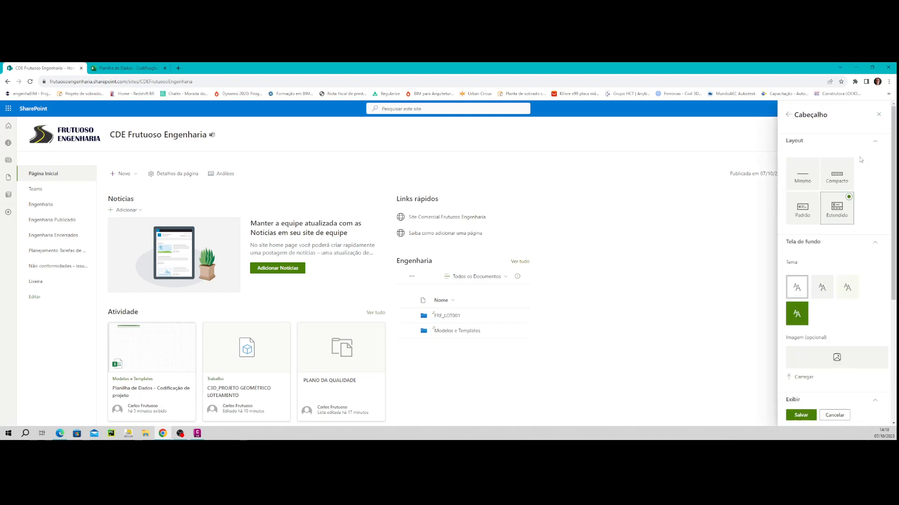
scroll(822, 333, down, 2)
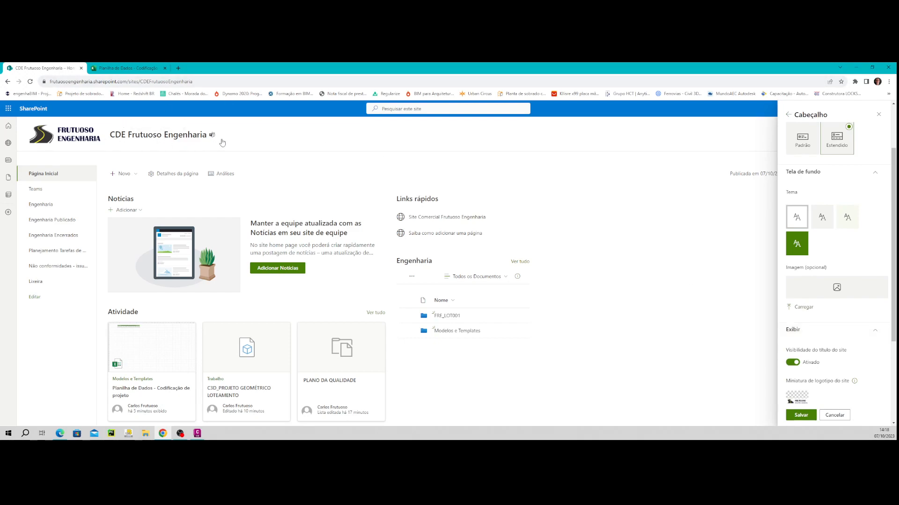
scroll(842, 270, down, 2)
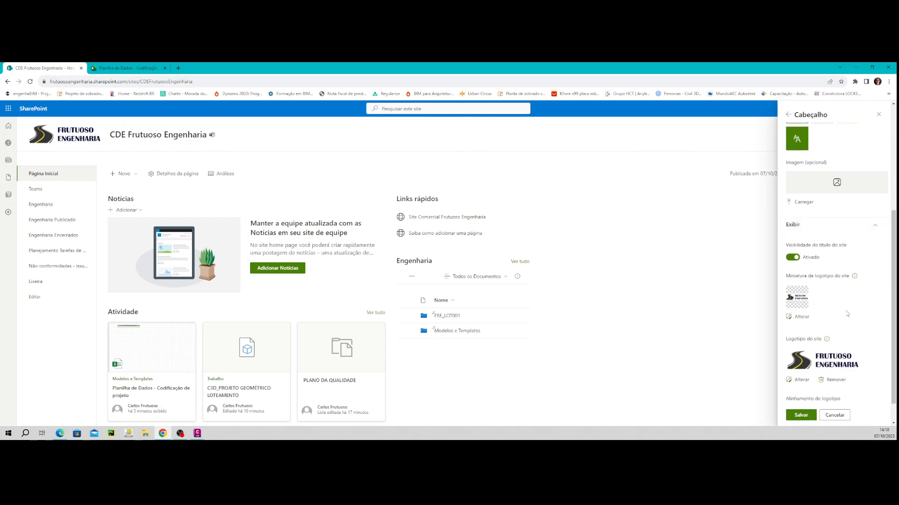
scroll(846, 290, up, 3)
click(788, 115)
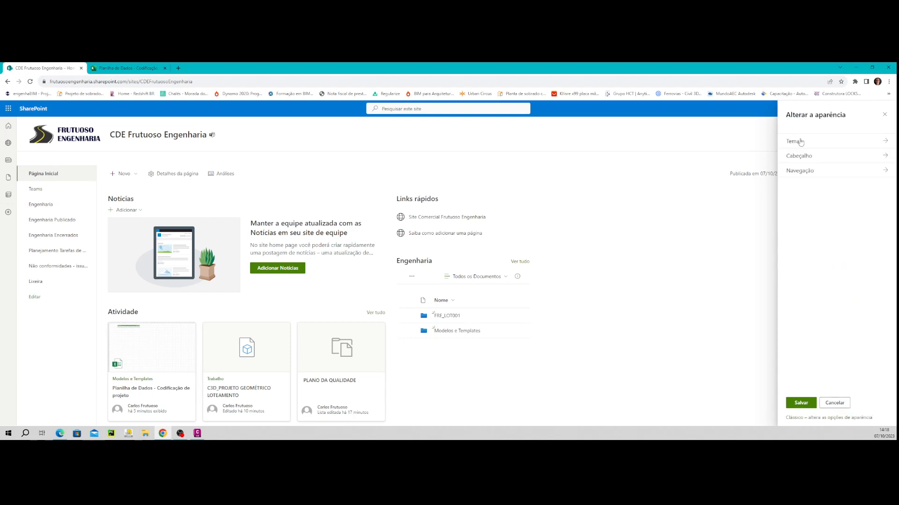
Preview the horizontal site navigation, switch back to vertical, and close the appearance settings without saving.
click(813, 176)
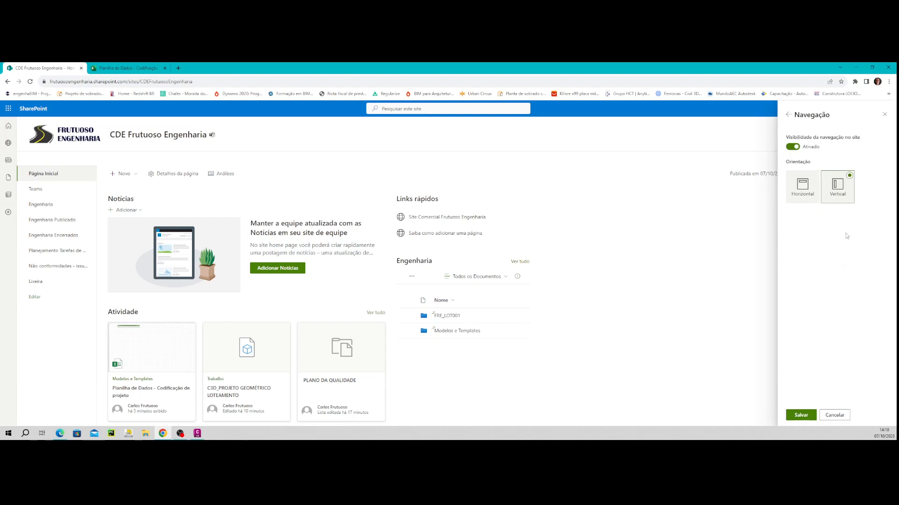
click(803, 188)
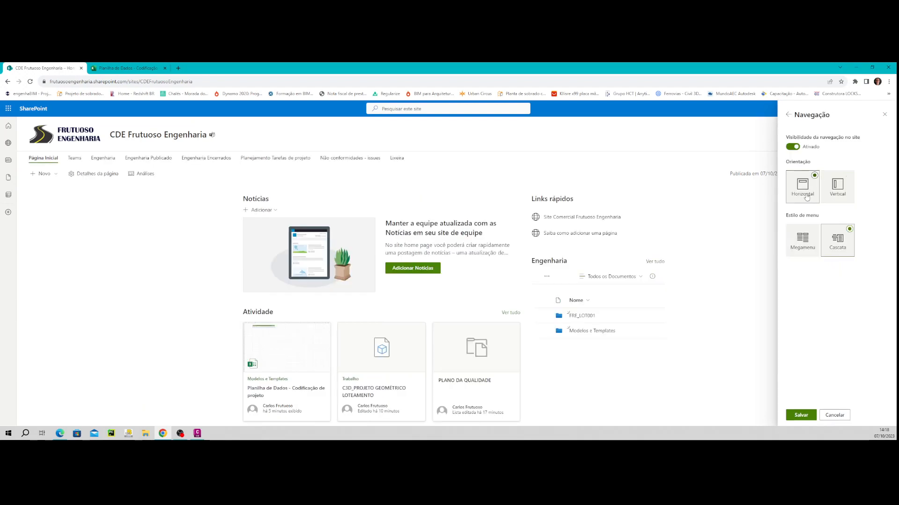
click(838, 186)
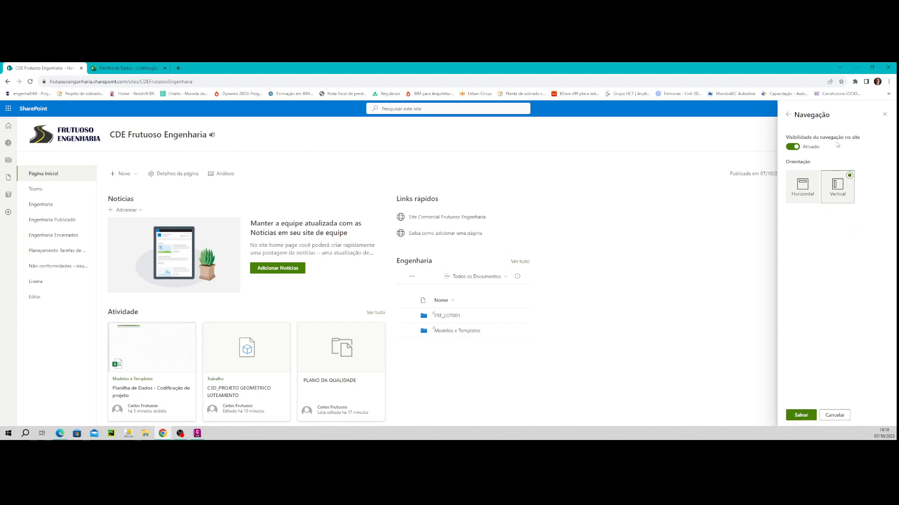
click(834, 416)
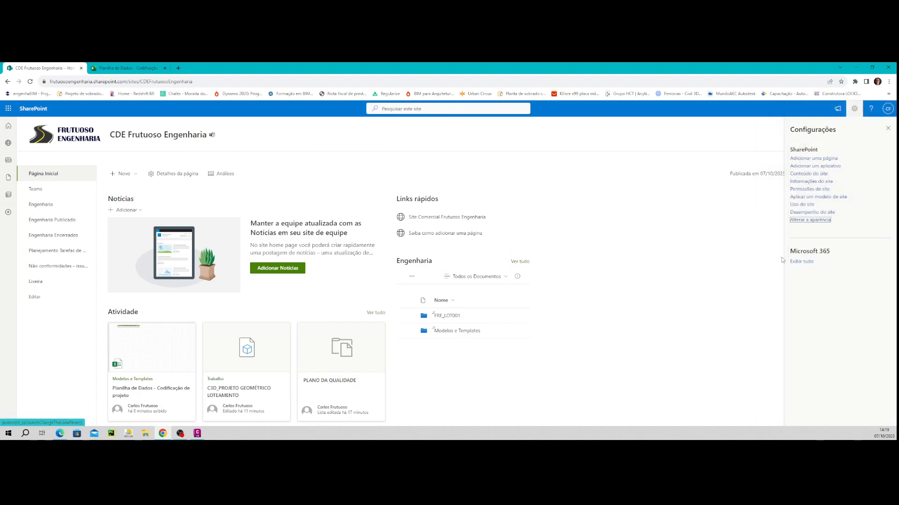
click(887, 128)
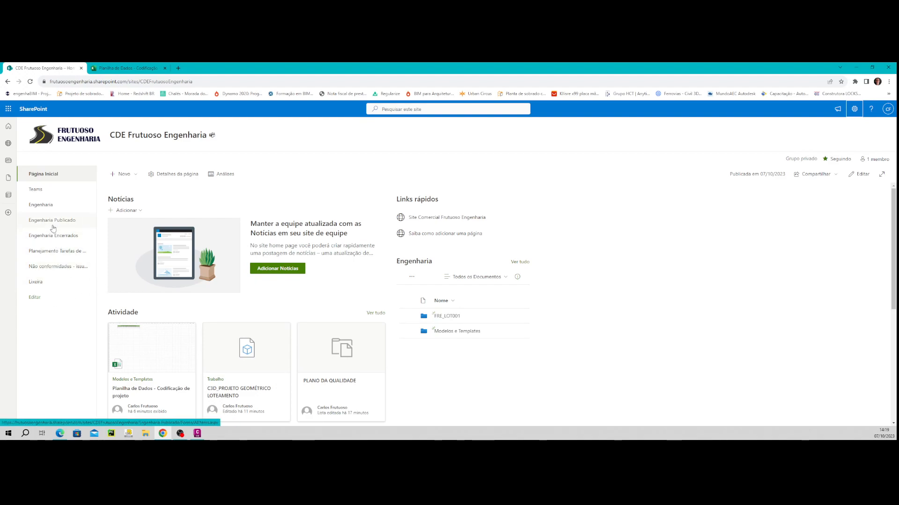
Open the Engenharia library and view its upload options for files, folders and templates, without uploading anything.
click(47, 205)
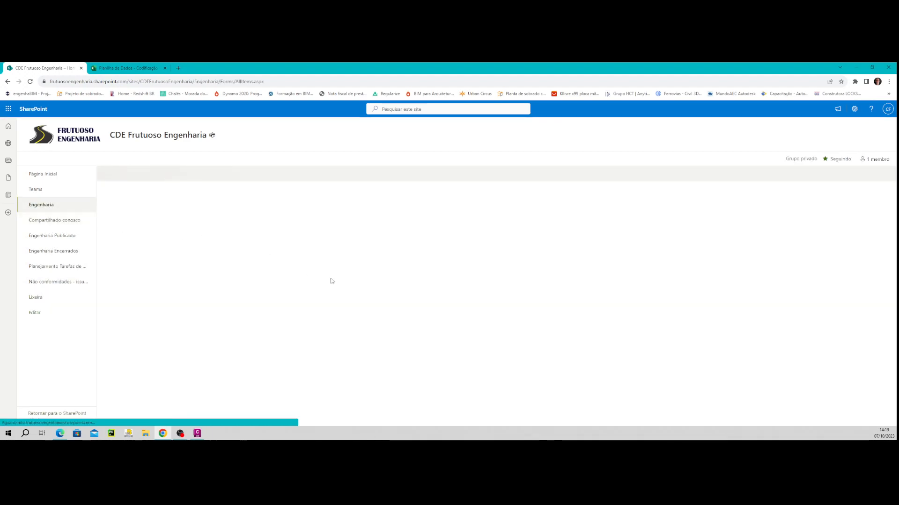
click(181, 175)
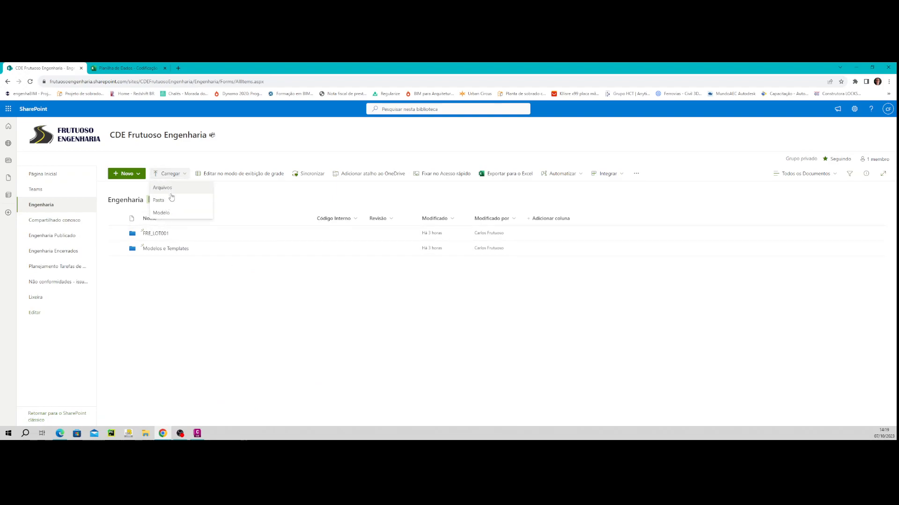
click(326, 336)
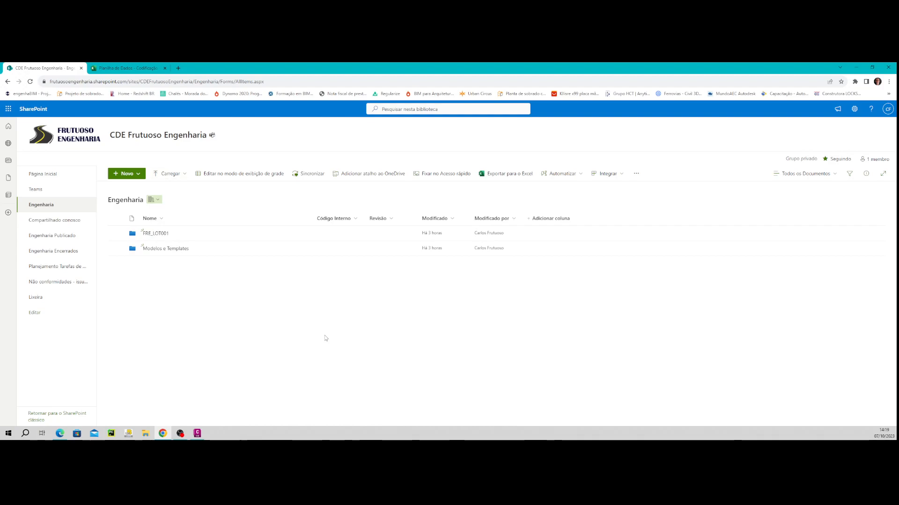
Switch to File Explorer, browse the synced CDE Frutuoso Engenharia - Engenharia folder down to FRE_LOT001, and return to the SharePoint library.
click(146, 434)
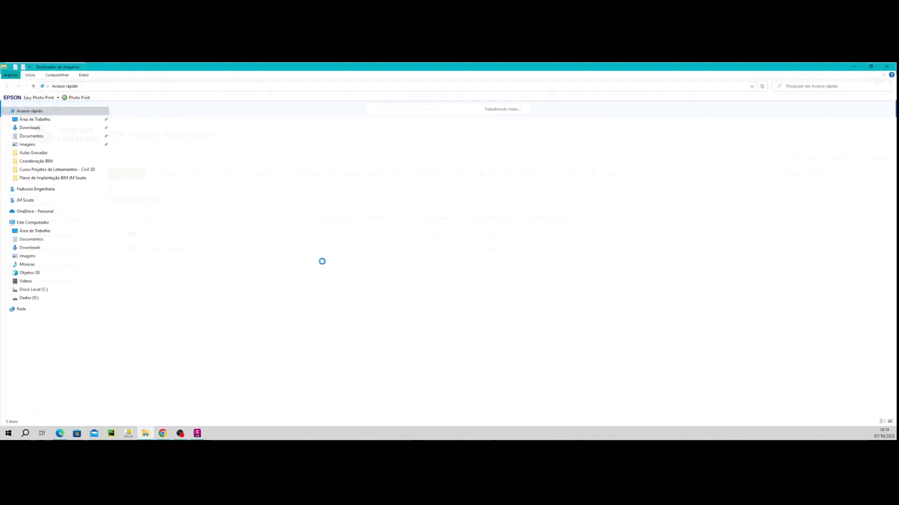
click(28, 298)
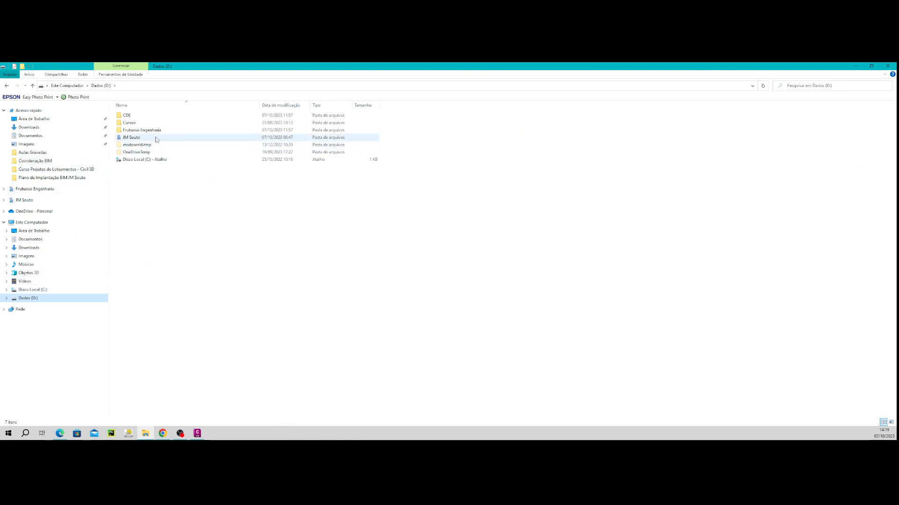
click(35, 189)
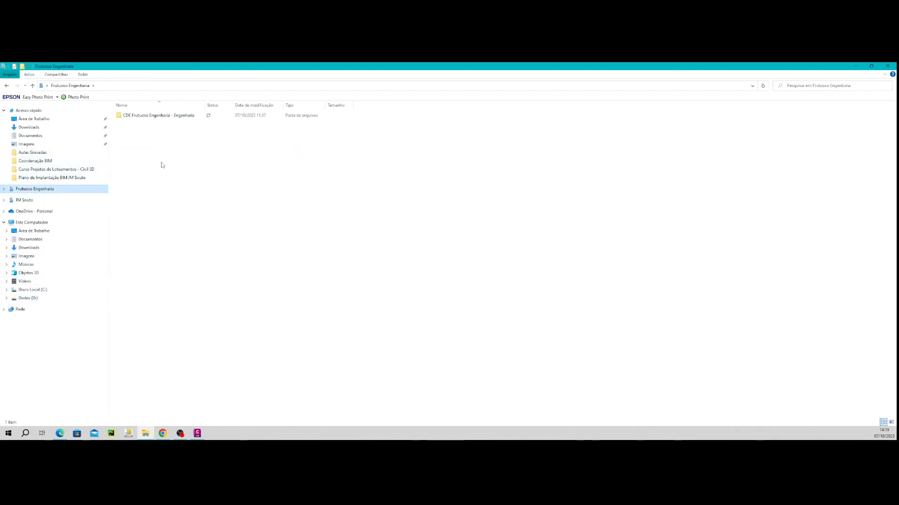
double_click(162, 116)
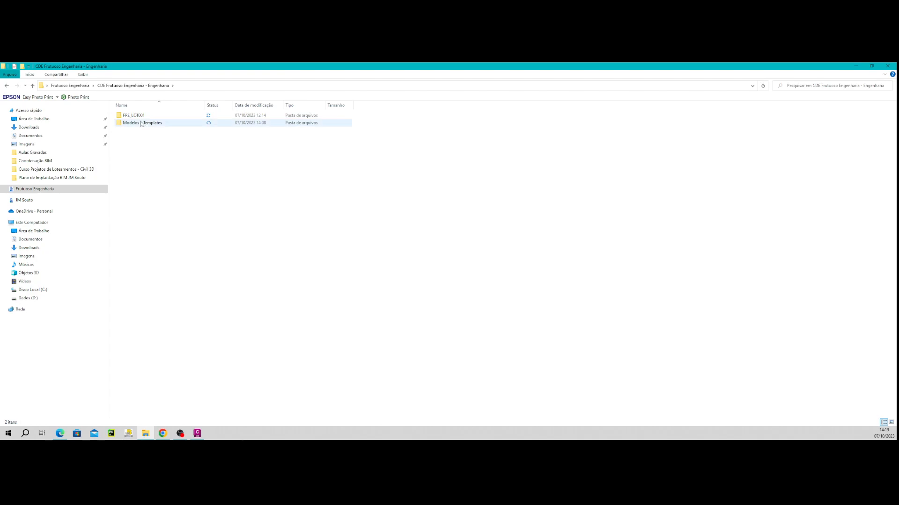
double_click(139, 117)
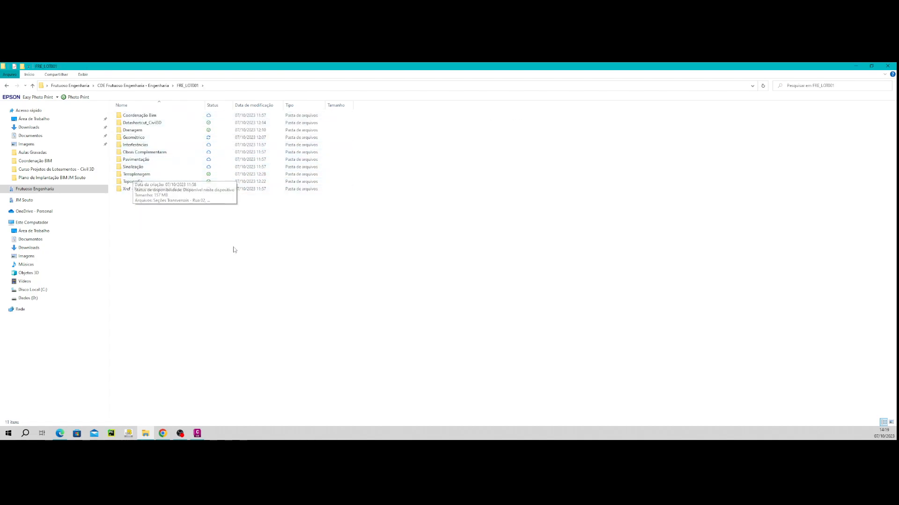
click(856, 65)
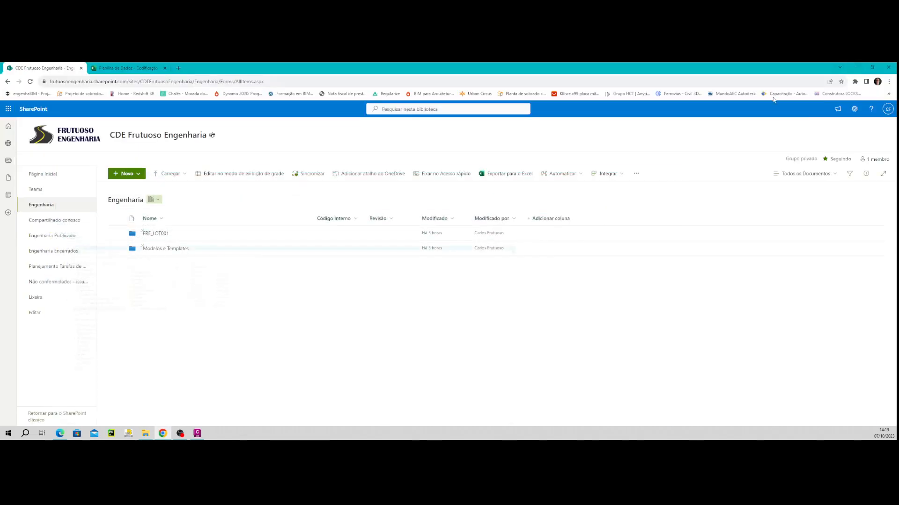